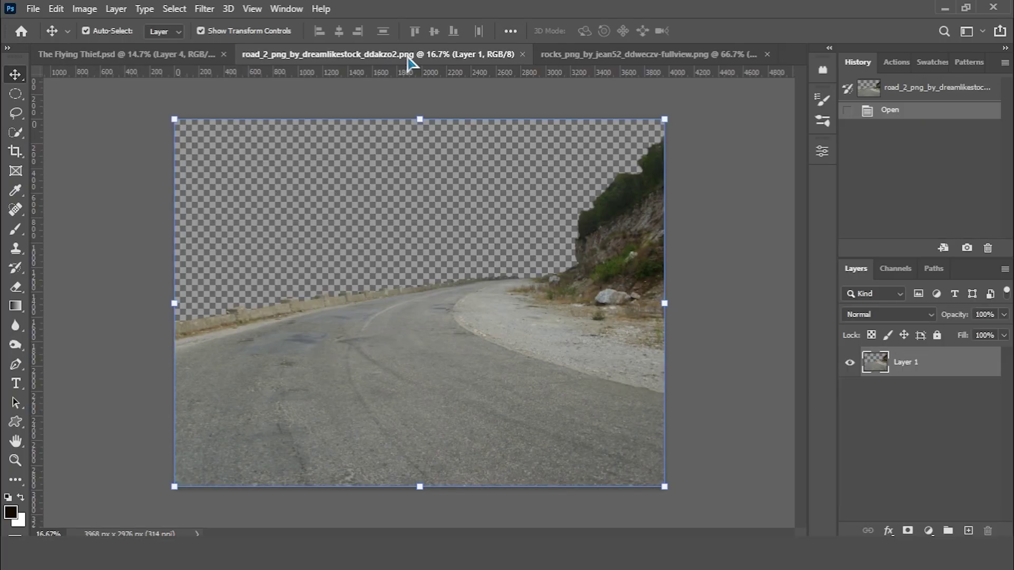
Float the road_2 PNG document as its own window and move it to the right.
mouse_move(414, 63)
mouse_down()
mouse_move(226, 96)
mouse_move(83, 95)
mouse_up()
drag(440, 91, 504, 91)
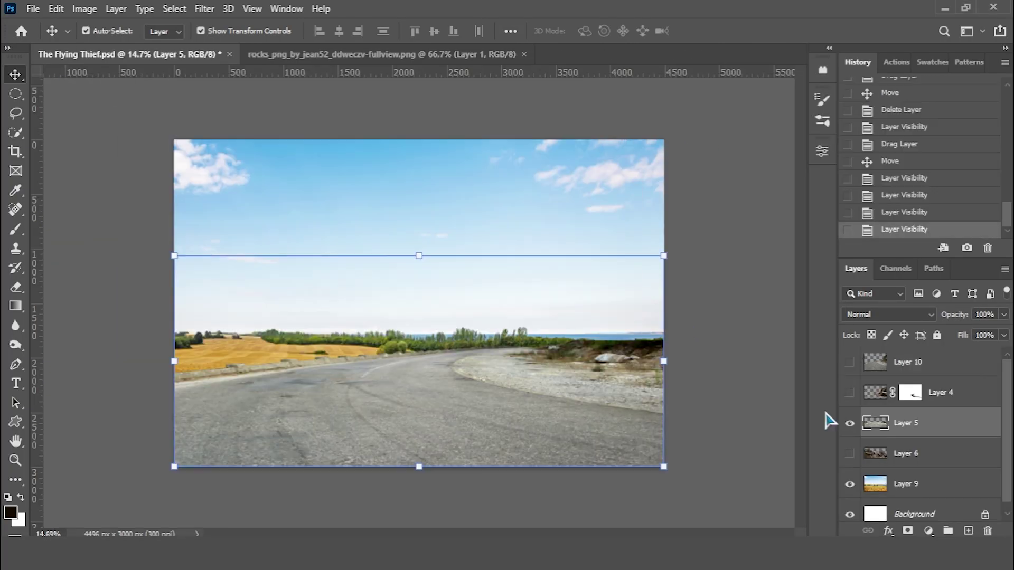
Bring the rocks image into the composite and show Layer 6's rocks on the left of the road.
click(760, 389)
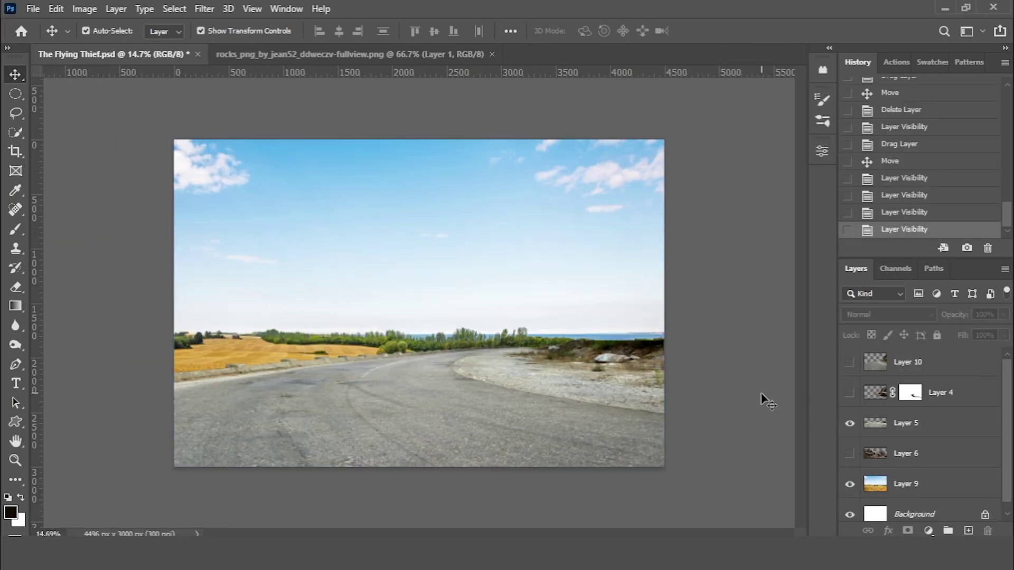
click(414, 54)
drag(426, 55, 428, 39)
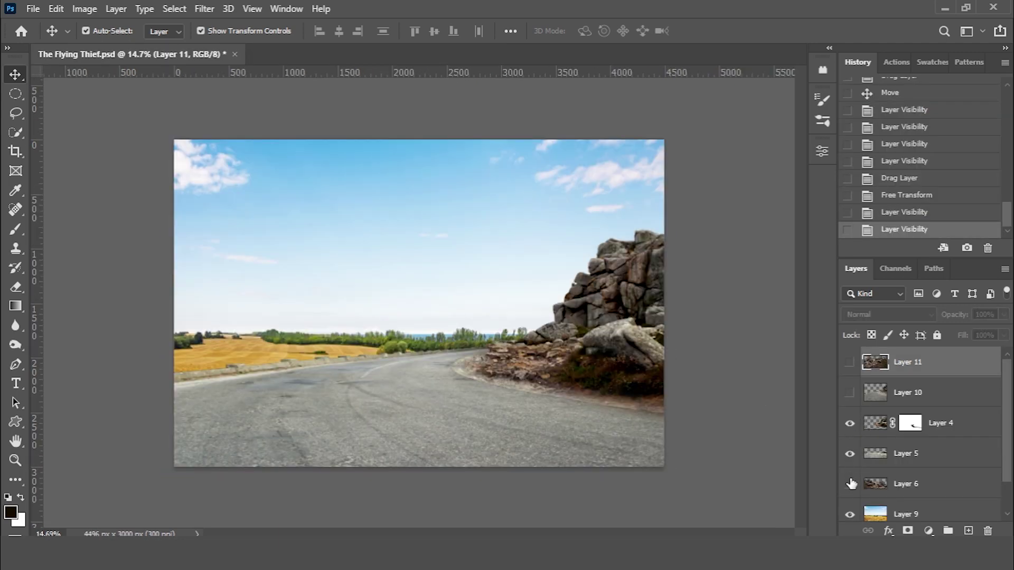
click(850, 484)
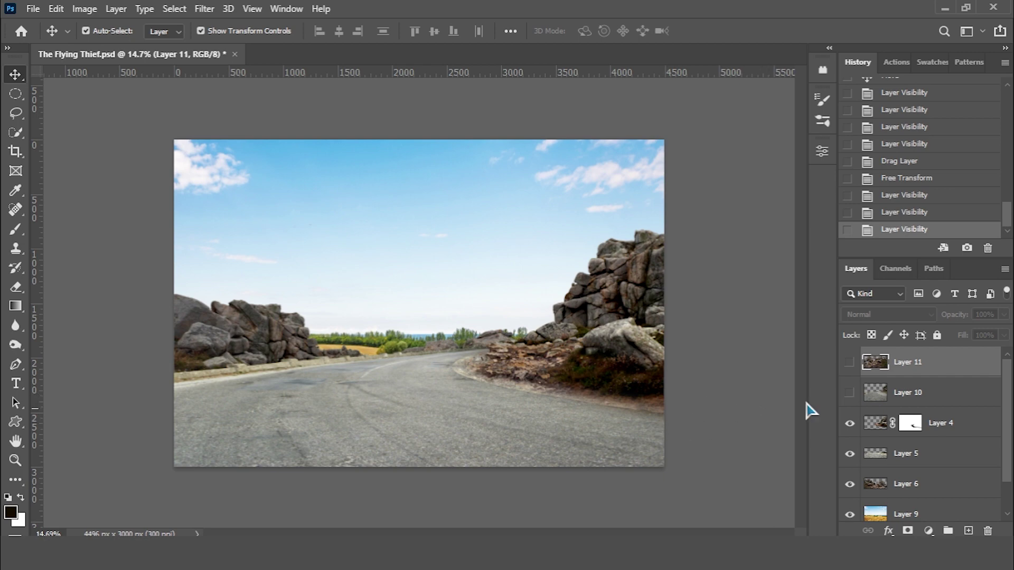
Delete the unused Layers 11 and 10, then deselect the layers.
key(Delete)
click(877, 362)
key(Delete)
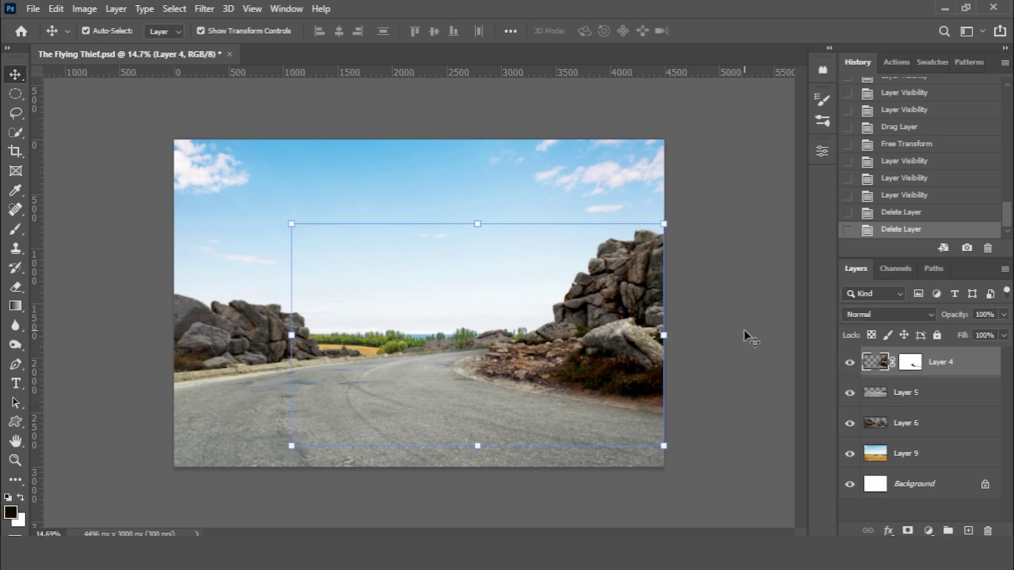
click(745, 332)
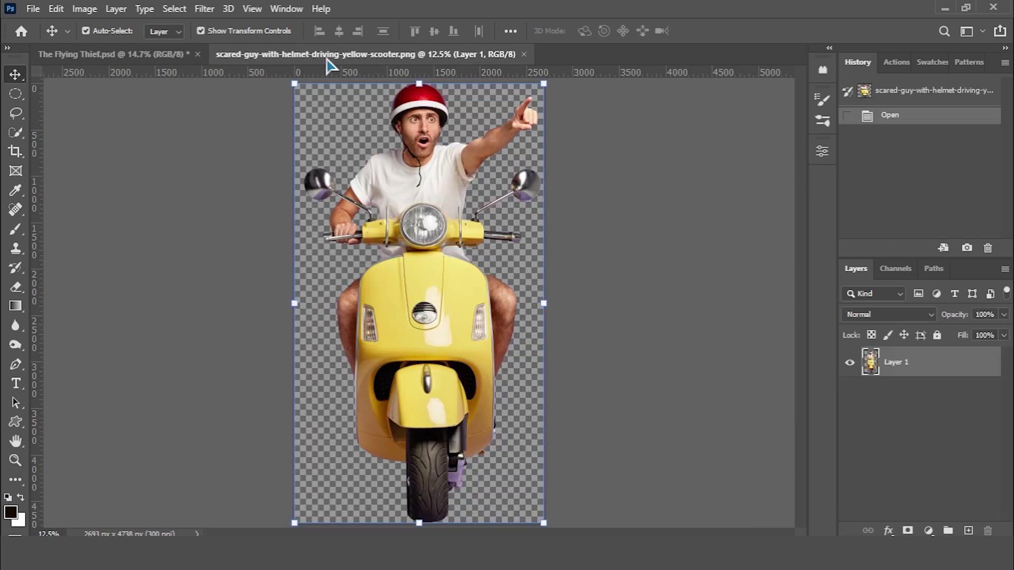
Bring the scooter rider into the composite and scale him down to fit the road.
drag(330, 54, 249, 253)
drag(295, 355, 428, 268)
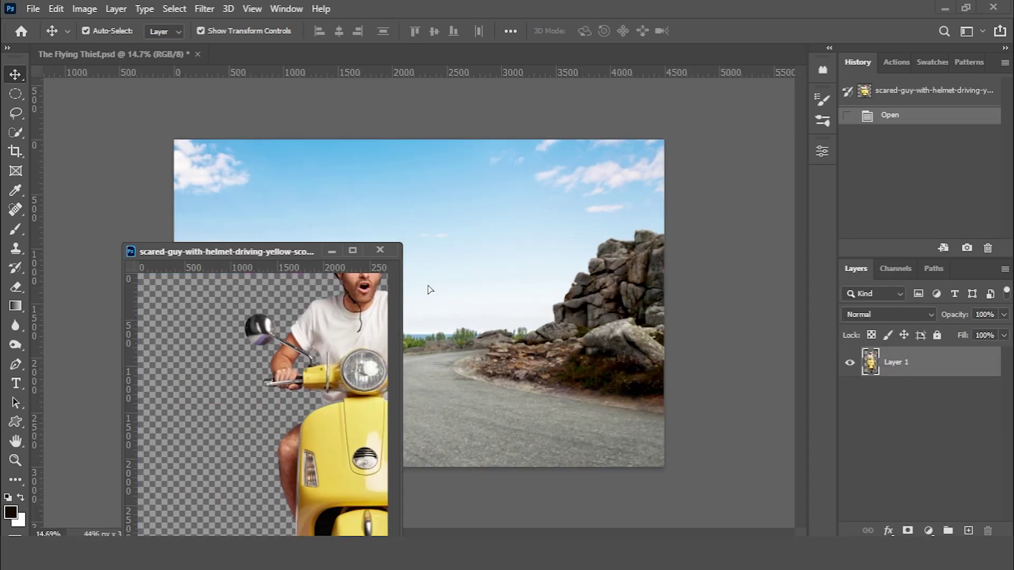
drag(540, 193, 397, 196)
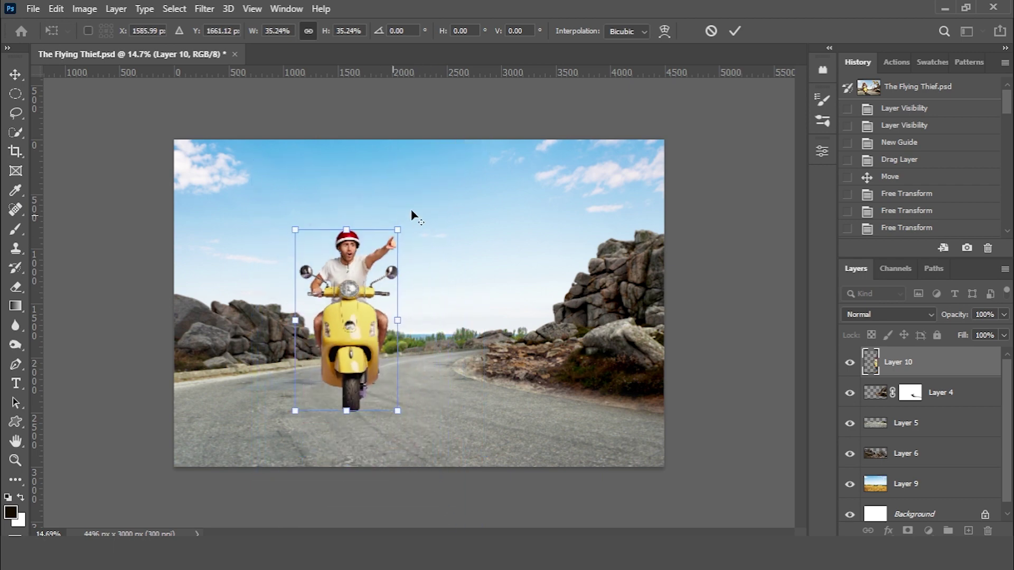
drag(397, 196, 396, 211)
key(Return)
Add the bear beneath the rider layer and enlarge it to sit behind him.
mouse_move(463, 63)
mouse_down()
mouse_move(373, 61)
mouse_move(294, 215)
mouse_up()
drag(426, 262, 425, 262)
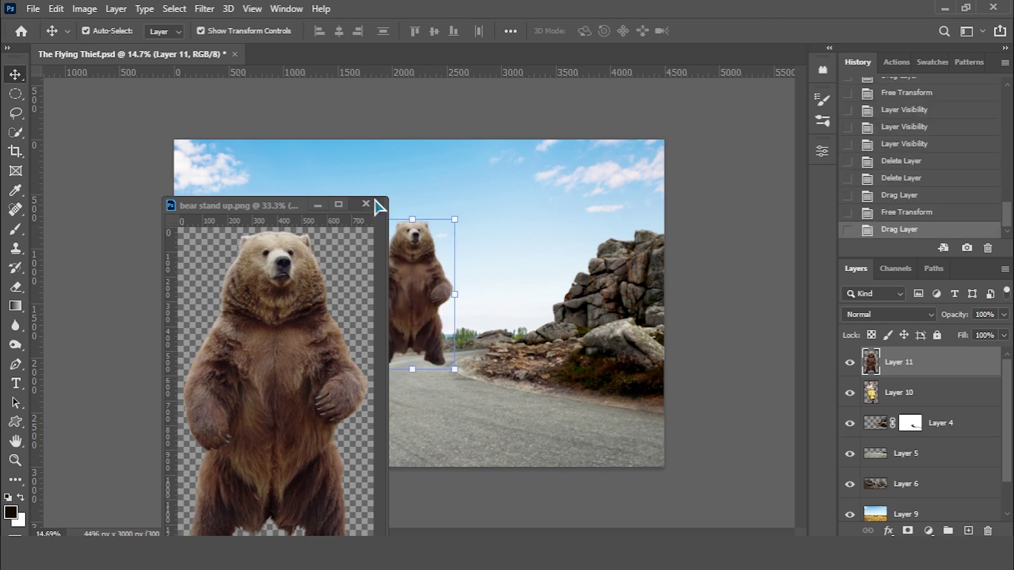
click(366, 204)
drag(935, 370, 919, 404)
key(ctrl+t)
mouse_move(455, 219)
mouse_down()
mouse_move(504, 164)
mouse_move(362, 184)
mouse_up()
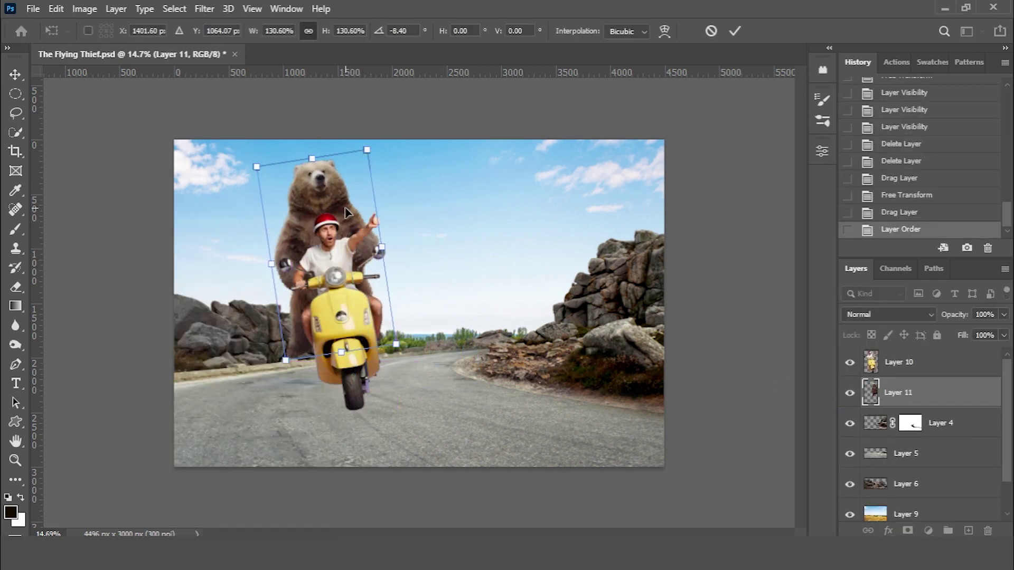
key(Return)
key(Left)
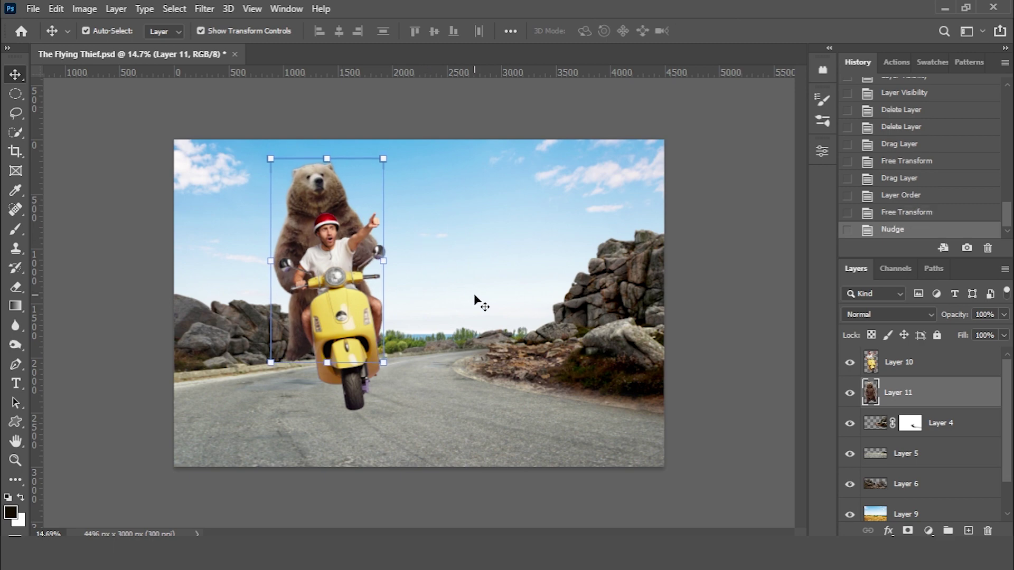
key(ctrl+t)
drag(384, 159, 389, 156)
key(Return)
Group the rider and bear as Group 1 and enlarge them together.
key(ctrl+g)
key(ctrl+t)
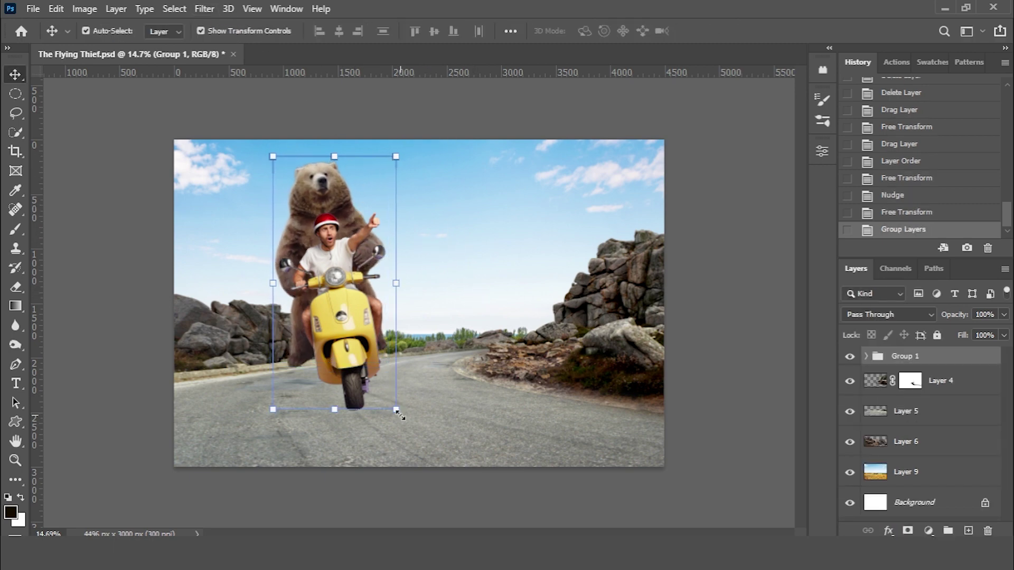
drag(396, 412, 406, 444)
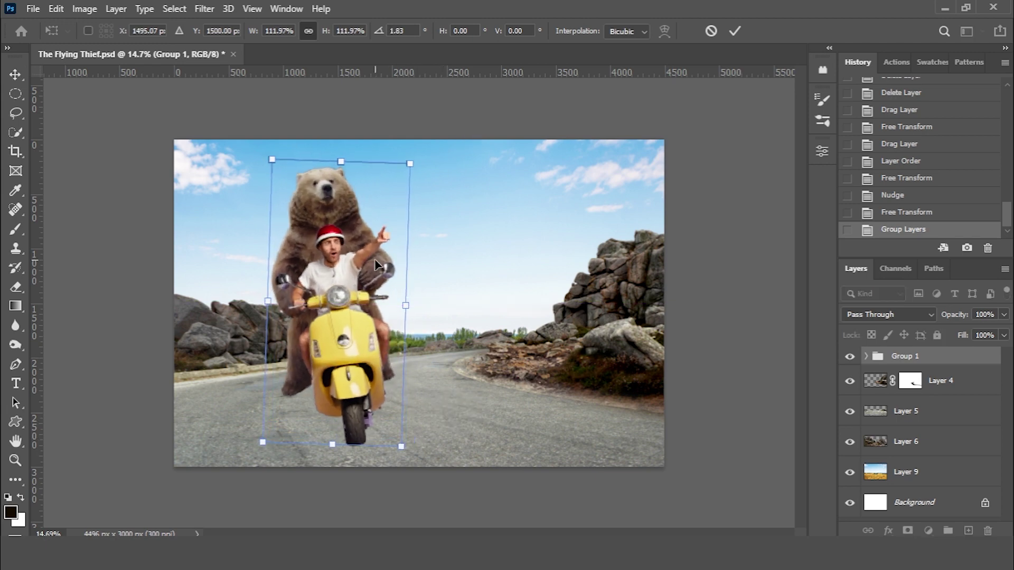
key(Return)
Resize and nudge the bear within Group 1, then open Filter > Liquify.
click(866, 356)
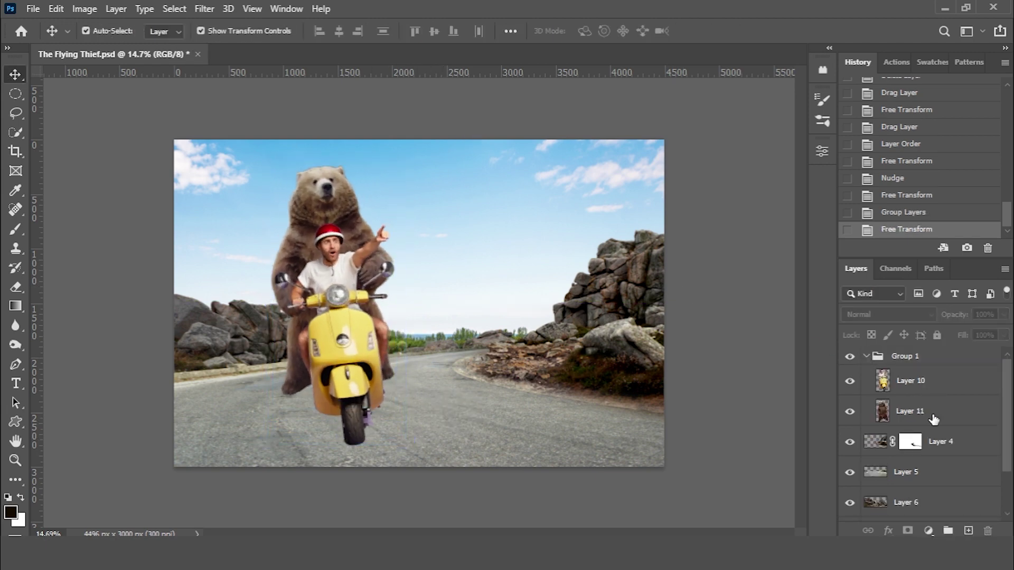
click(355, 216)
key(Left)
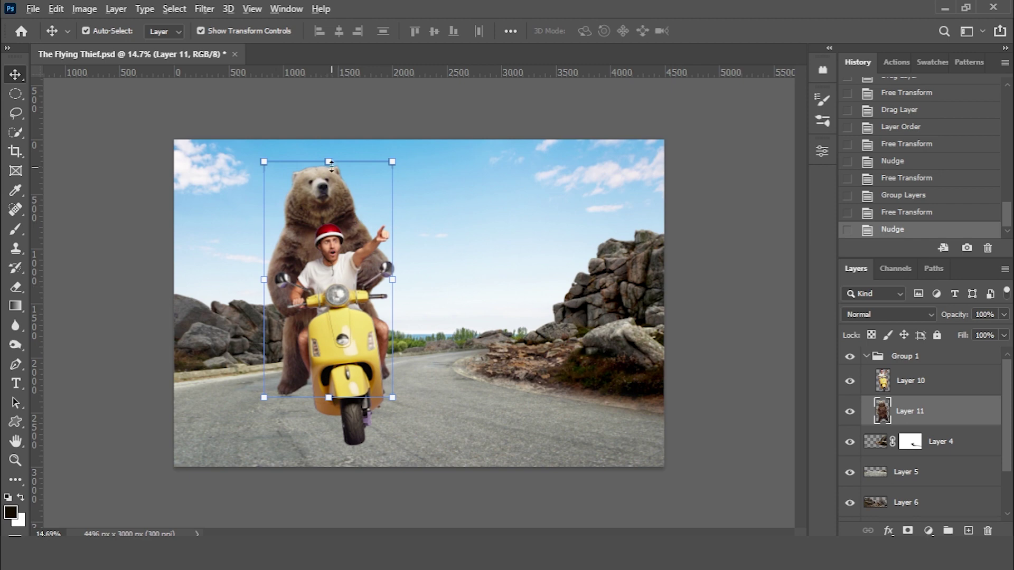
drag(329, 168, 330, 177)
drag(264, 279, 267, 279)
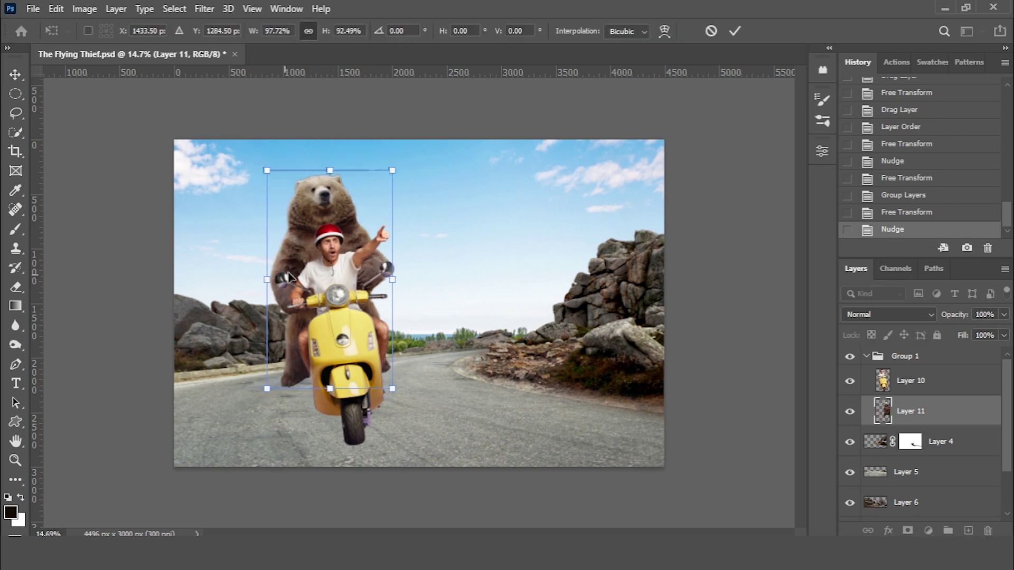
key(Return)
key(Left)
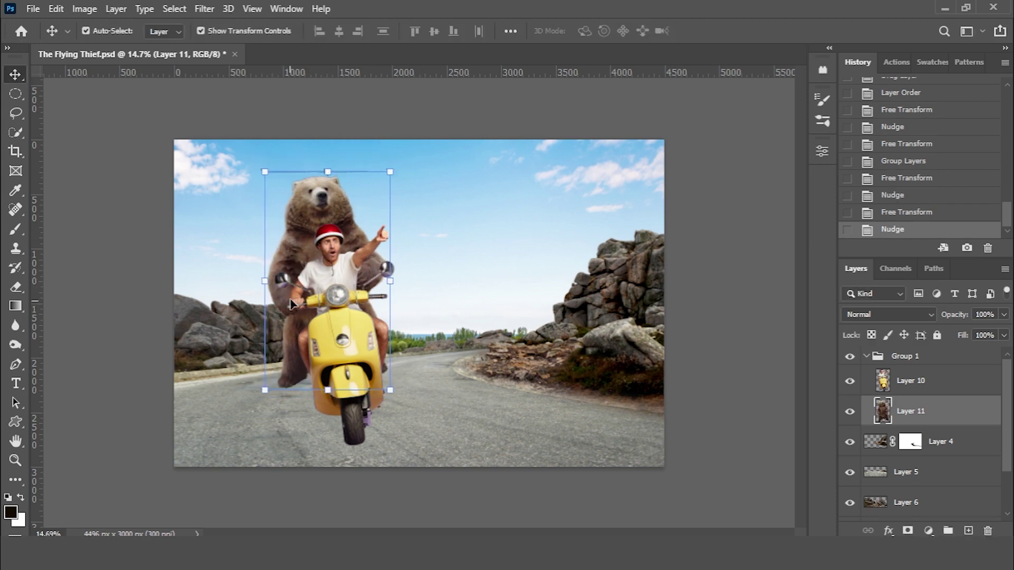
click(205, 8)
click(235, 148)
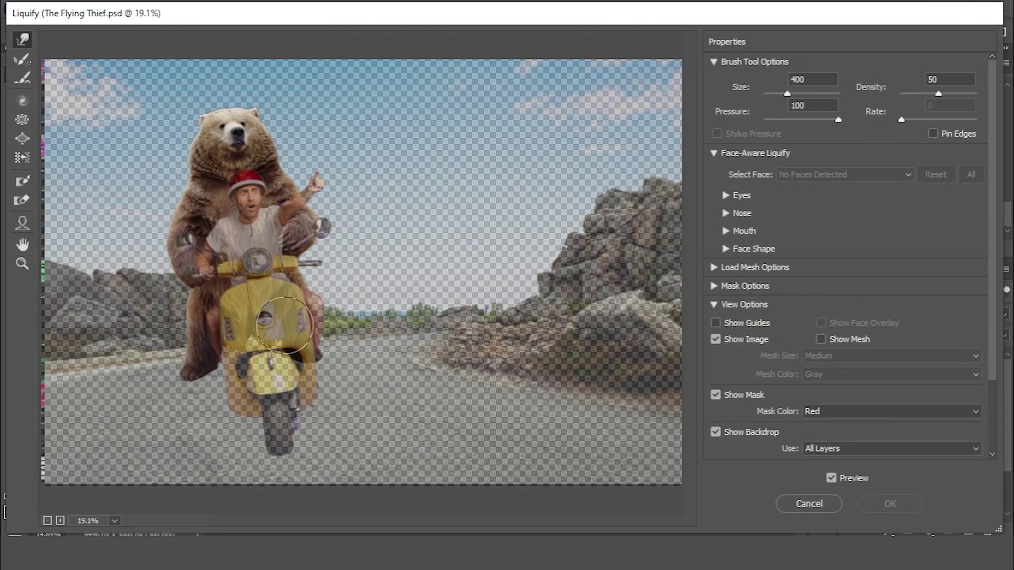
Forward-warp the bear's leg in beside the scooter, apply Liquify, and nudge the bear down.
key(bracketleft)
drag(201, 351, 242, 352)
key(bracketright)
key(bracketright)
key(bracketleft)
key(bracketleft)
key(bracketleft)
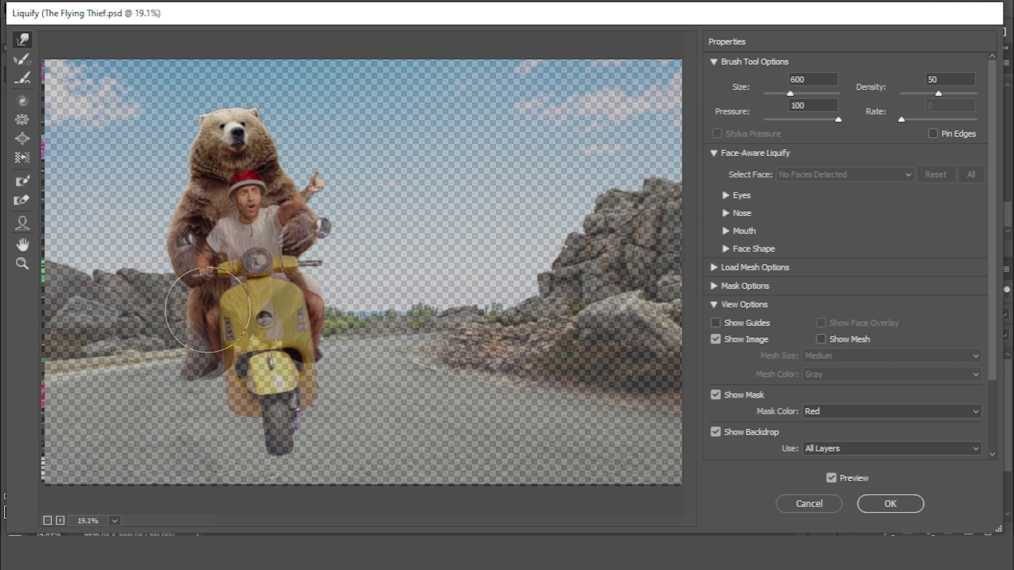
click(898, 508)
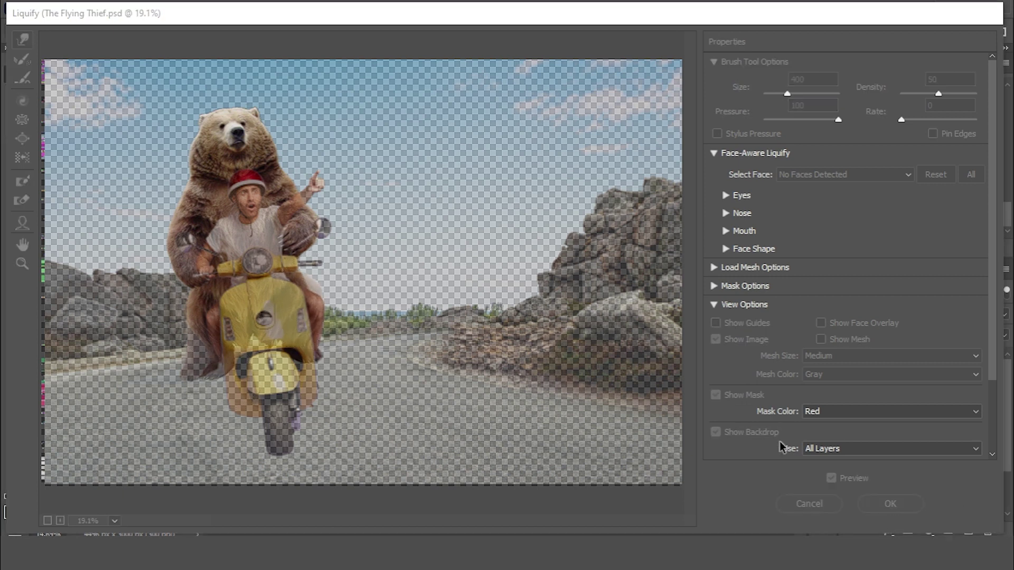
key(Down)
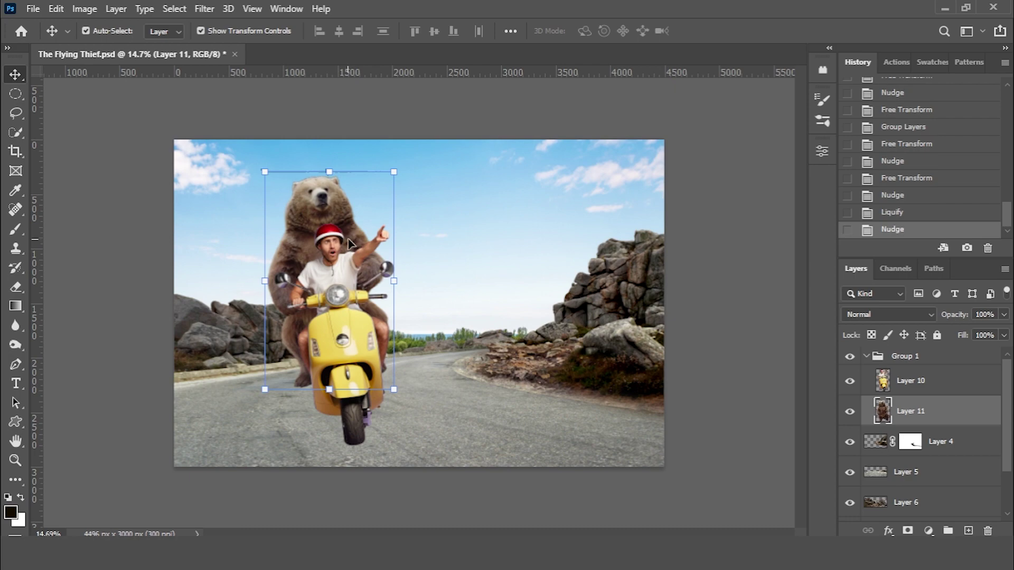
Add a mask to the rider layer and set a 46 px brush at 60% opacity.
scroll(355, 243, up, 5)
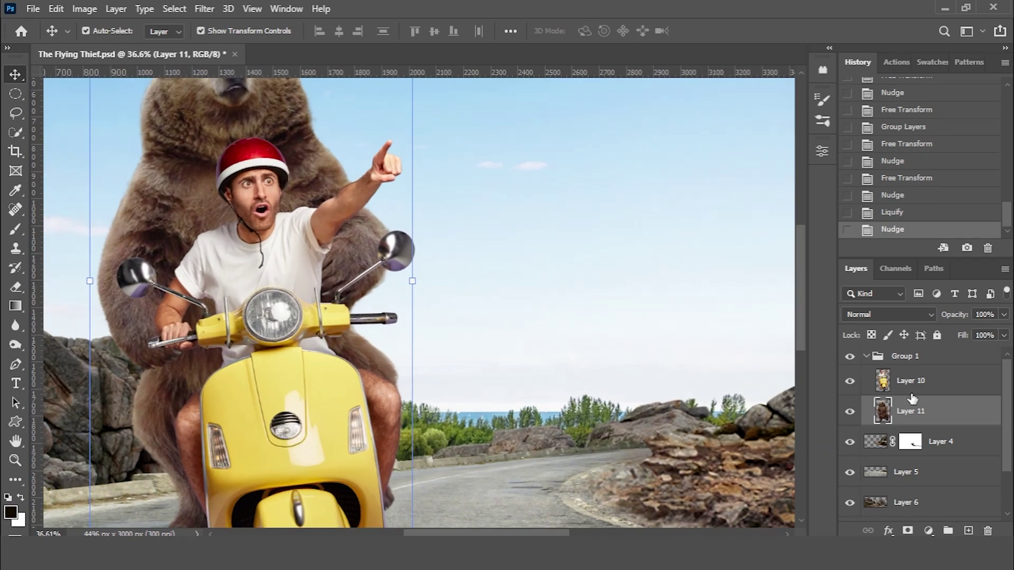
click(911, 380)
click(907, 531)
click(16, 229)
click(79, 226)
scroll(338, 266, up, 2)
right_click(338, 266)
scroll(475, 422, down, 5)
click(554, 444)
click(429, 45)
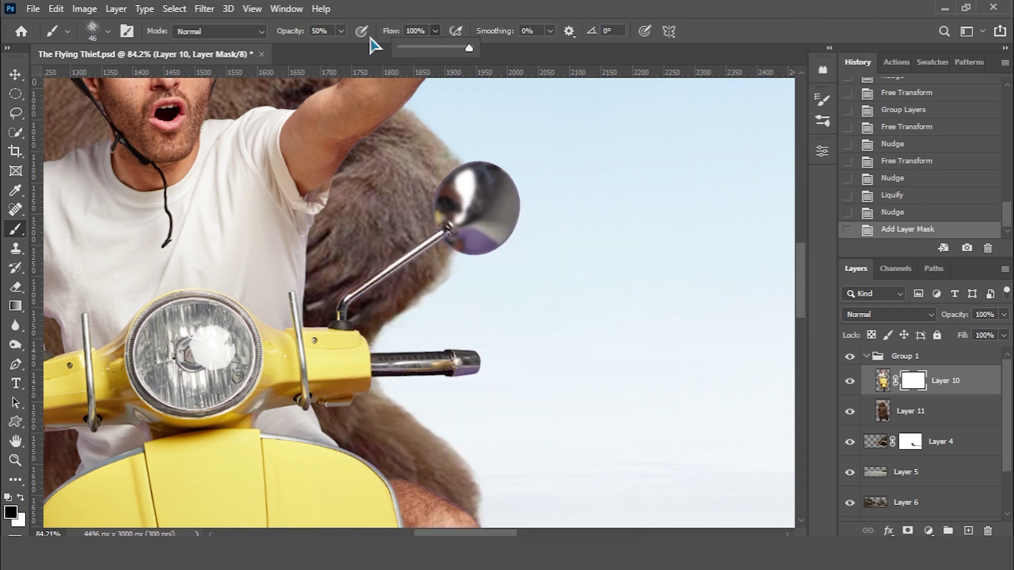
drag(341, 30, 357, 49)
scroll(317, 327, up, 2)
Outline the handlebar tube with a pen path, select it unfeathered, and copy it to its own layer.
key(p)
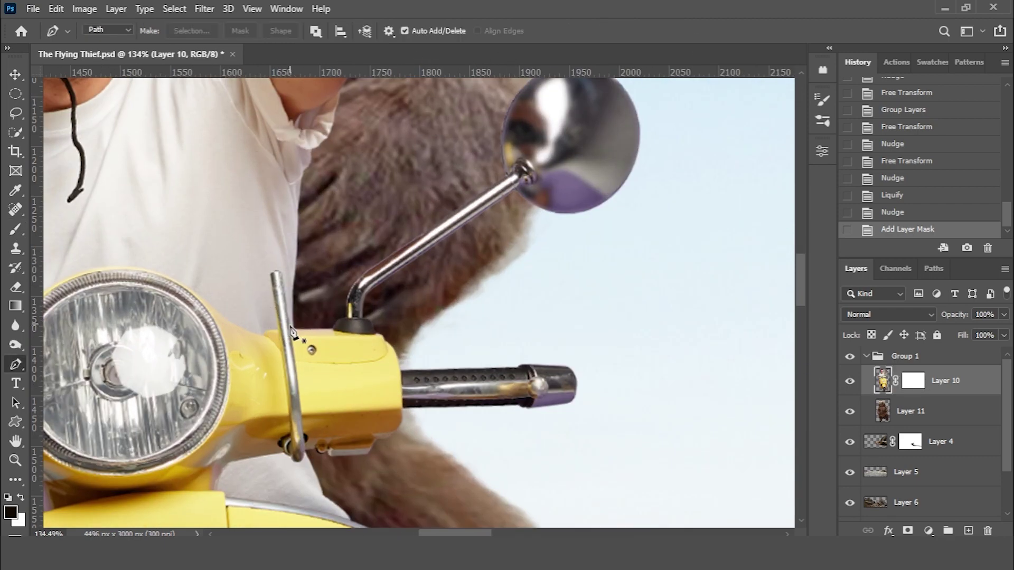
scroll(282, 338, up, 2)
scroll(264, 322, up, 2)
click(334, 345)
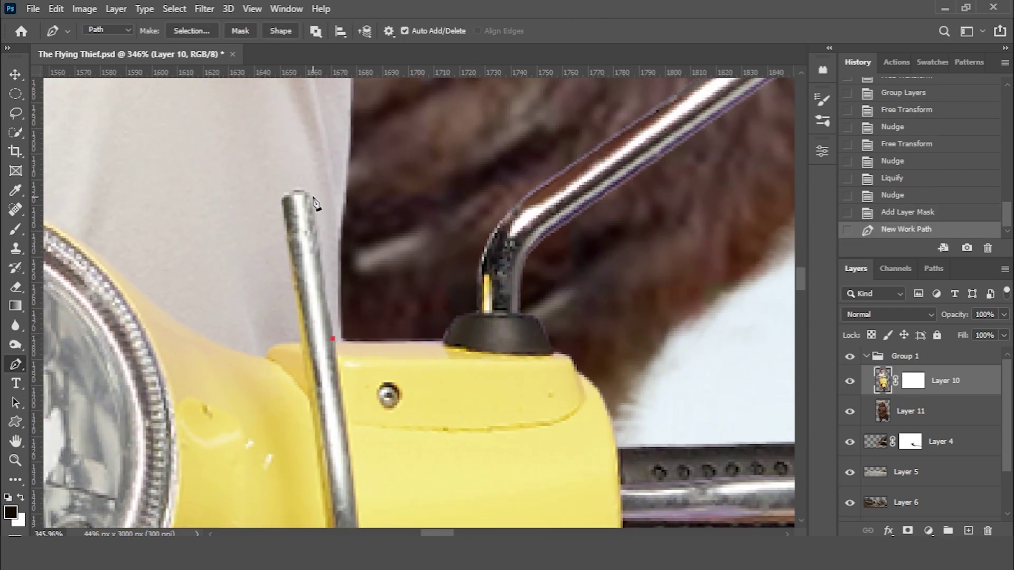
click(312, 195)
click(281, 198)
click(302, 346)
click(335, 352)
click(332, 339)
right_click(319, 341)
click(362, 274)
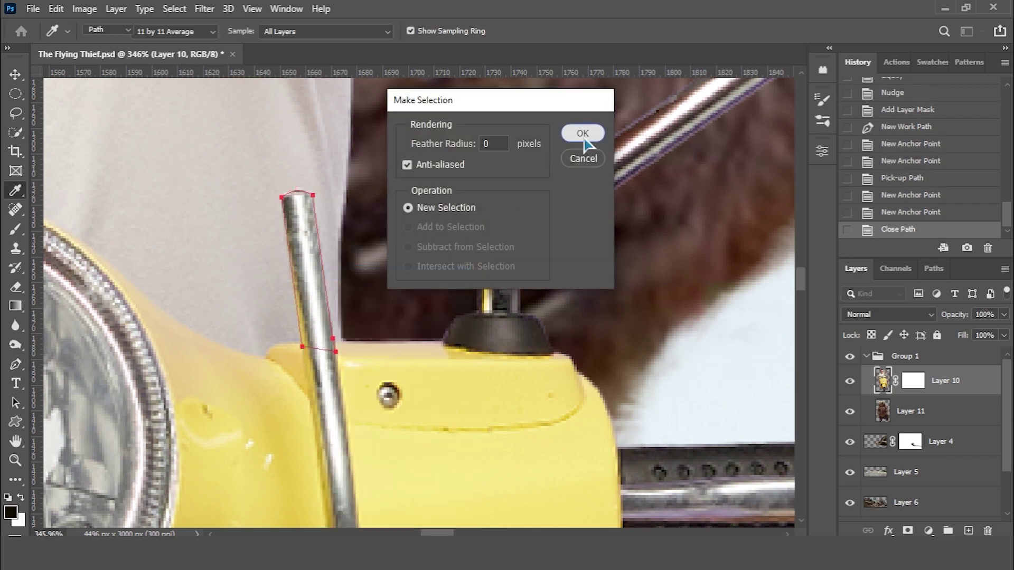
click(583, 133)
key(ctrl+j)
Paint the bear's fur back in beside the tube on the rider layer's mask.
click(913, 411)
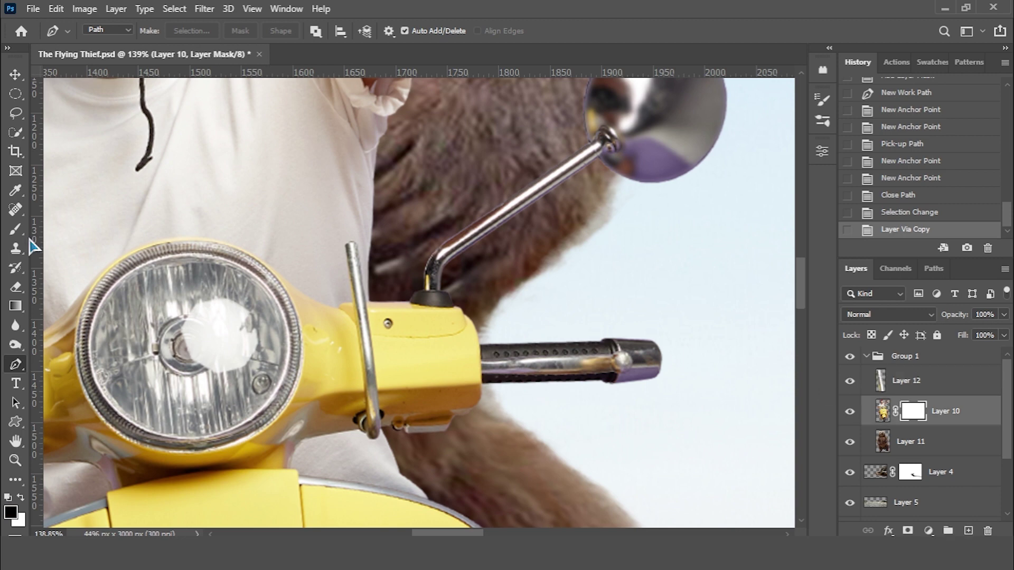
key(b)
drag(417, 158, 327, 179)
mouse_move(360, 169)
mouse_down()
mouse_move(374, 152)
mouse_move(343, 175)
mouse_up()
mouse_move(364, 164)
mouse_down()
mouse_move(382, 157)
mouse_move(351, 196)
mouse_move(374, 214)
mouse_up()
scroll(383, 157, down, 3)
key(bracketleft)
key(bracketleft)
key(bracketleft)
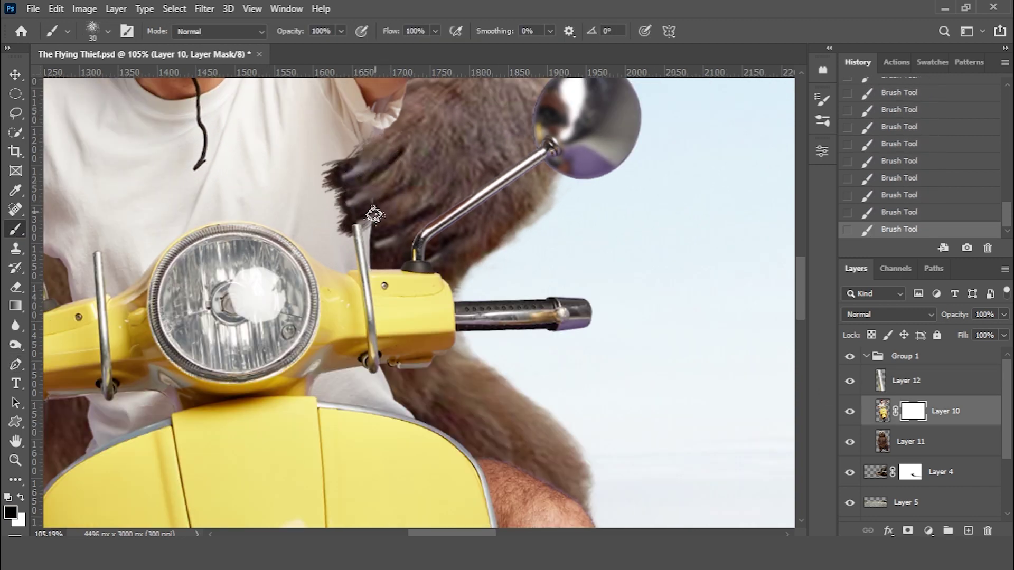
scroll(365, 145, up, 3)
key(x)
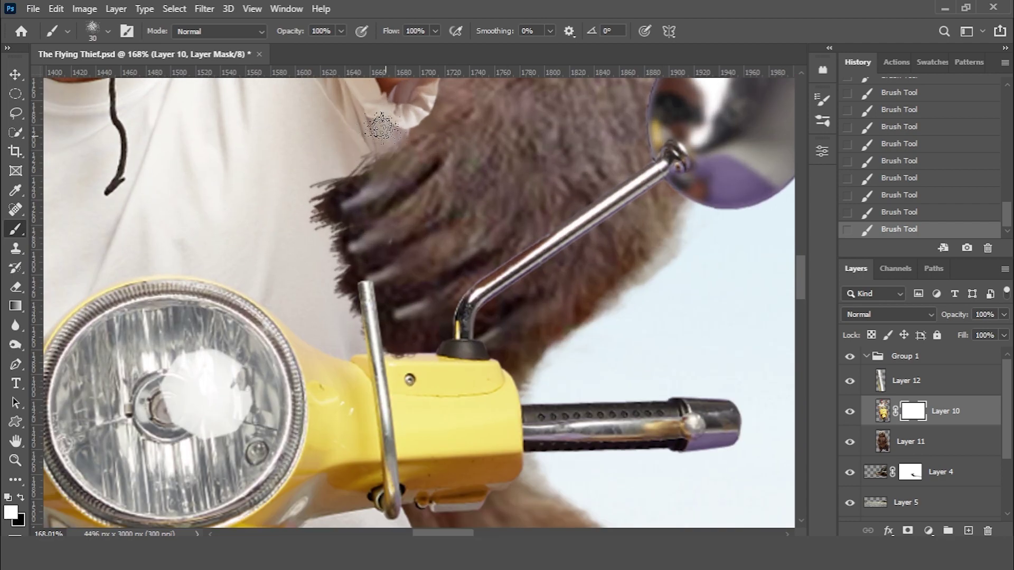
Paint out stray fur strands and mask a strip beside the handlebar with a 15 px spatter brush.
right_click(343, 165)
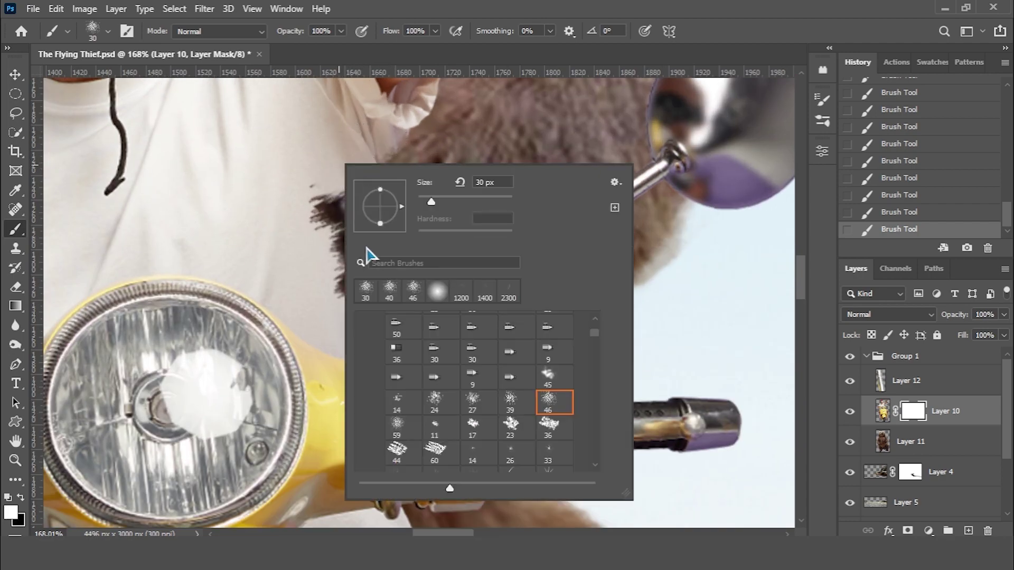
scroll(327, 201, up, 1)
mouse_move(318, 227)
mouse_down()
mouse_move(303, 230)
mouse_move(344, 288)
mouse_move(330, 311)
mouse_move(356, 330)
mouse_up()
key(bracketright)
right_click(365, 309)
click(444, 433)
click(581, 153)
key(bracketleft)
key(bracketleft)
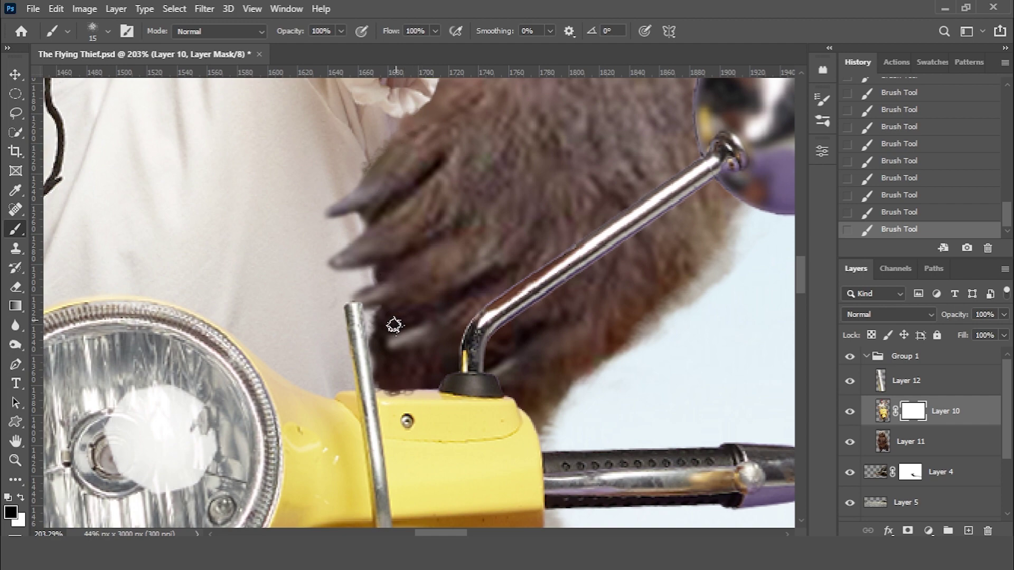
scroll(401, 350, down, 5)
scroll(406, 300, up, 4)
key(x)
key(x)
drag(444, 350, 418, 349)
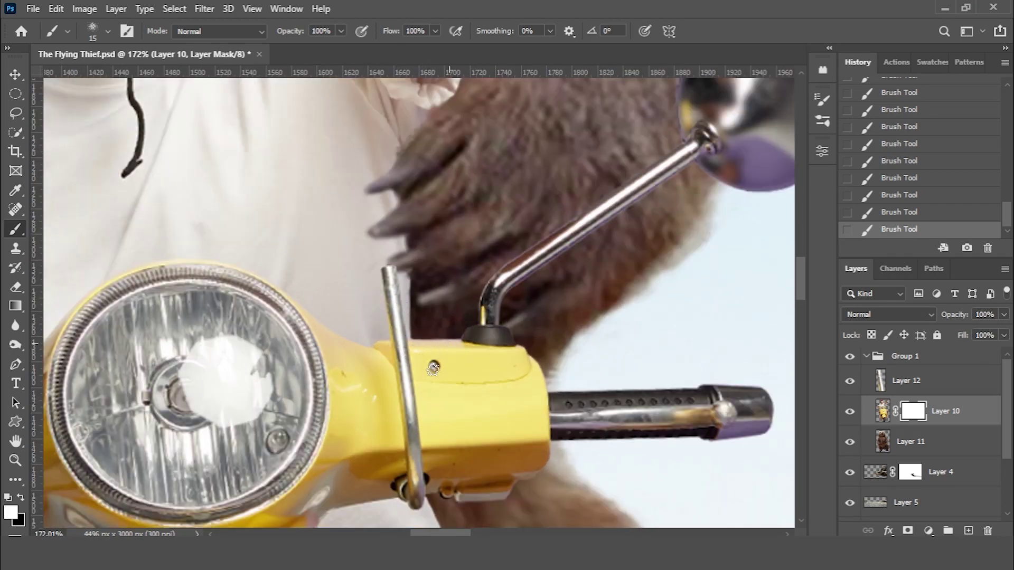
Start a curved pen path at the handlebar grip.
scroll(425, 374, down, 5)
scroll(438, 359, down, 3)
scroll(467, 334, down, 2)
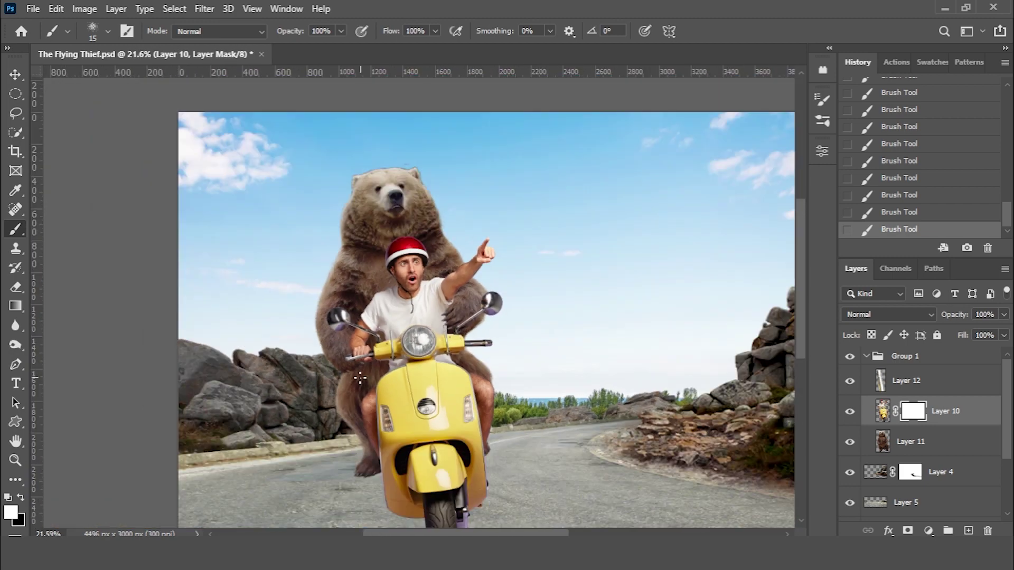
scroll(360, 377, up, 5)
scroll(360, 377, up, 2)
key(p)
drag(324, 269, 337, 277)
Close the pen path around the grip end and turn it into an unfeathered selection.
click(333, 271)
click(344, 296)
click(307, 305)
drag(289, 346, 289, 344)
click(310, 326)
click(352, 318)
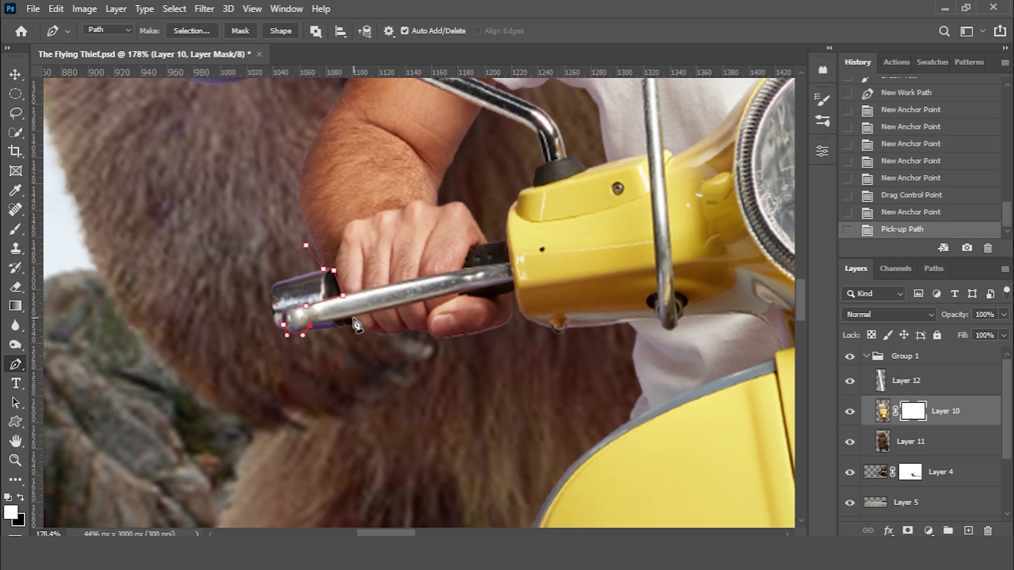
drag(248, 343, 241, 290)
click(306, 246)
right_click(299, 212)
click(338, 264)
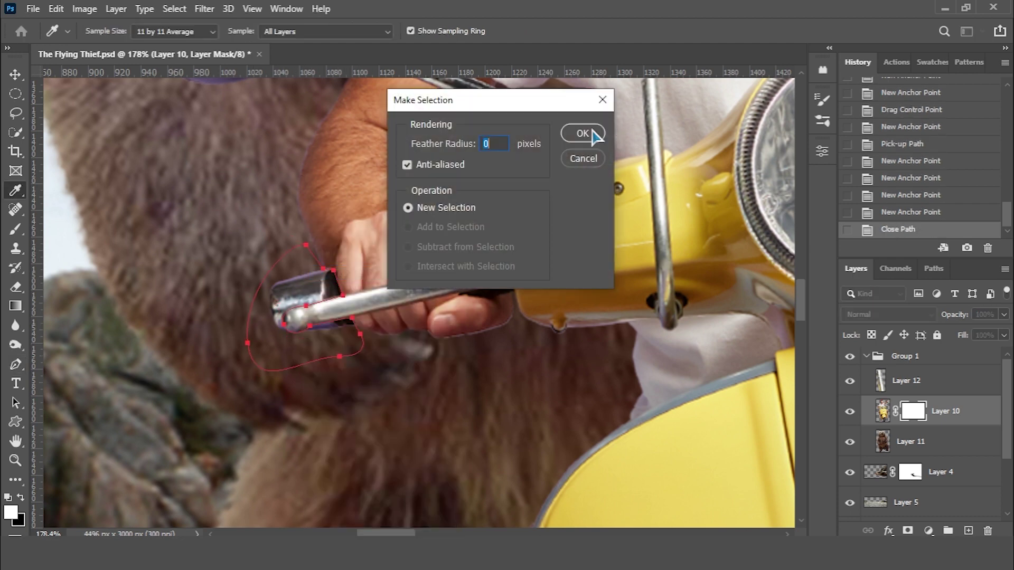
key(Return)
Paint the mask black inside the grip selection with a 100 px soft round brush, then deselect.
key(b)
right_click(436, 207)
double_click(488, 371)
key(x)
key(bracketright)
key(bracketright)
key(bracketright)
drag(310, 306, 317, 293)
click(317, 293)
key(ctrl+d)
Paint away the purple fringe along the thumb and hand edge with a fine brush.
right_click(549, 375)
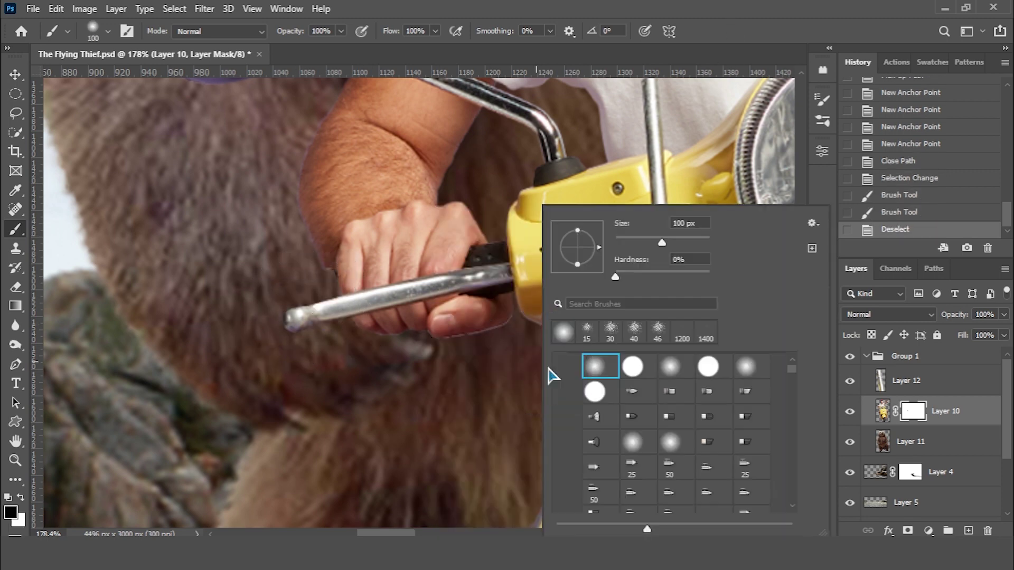
key(Return)
key(bracketleft)
key(bracketleft)
key(bracketleft)
scroll(515, 312, up, 2)
drag(507, 315, 478, 328)
drag(475, 329, 409, 342)
drag(407, 342, 370, 338)
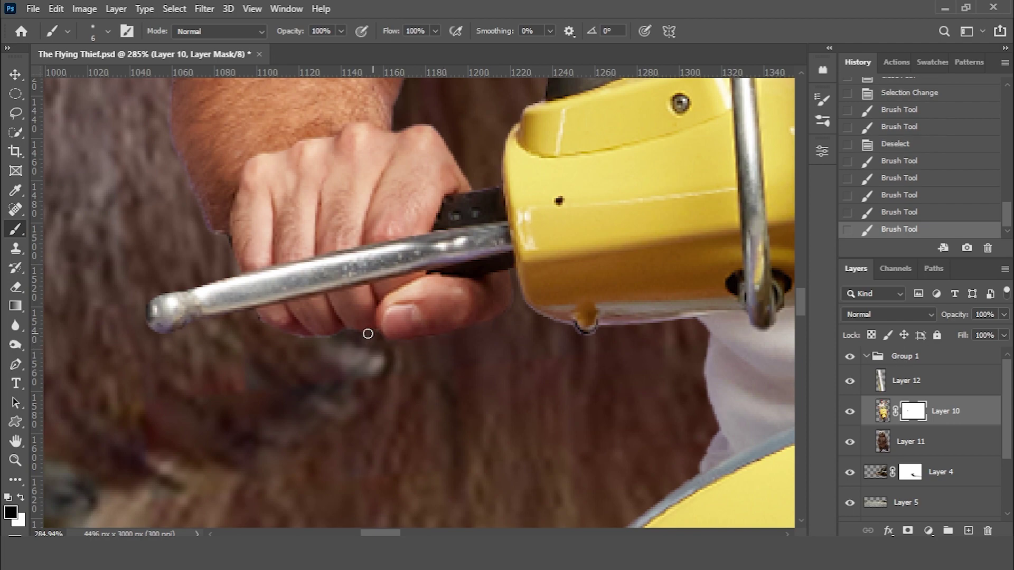
click(288, 341)
scroll(288, 341, down, 5)
click(199, 211)
scroll(198, 211, down, 5)
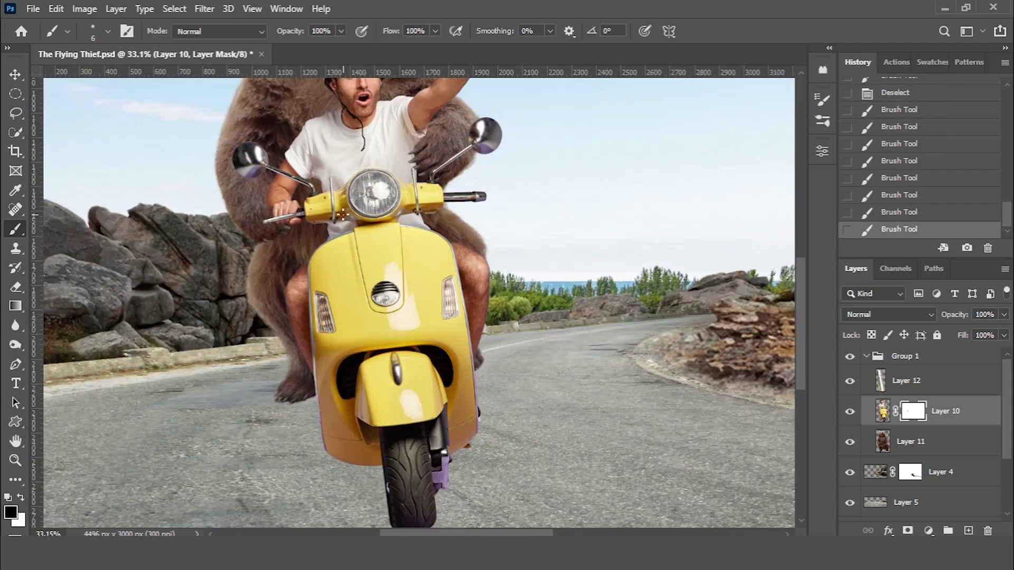
click(15, 74)
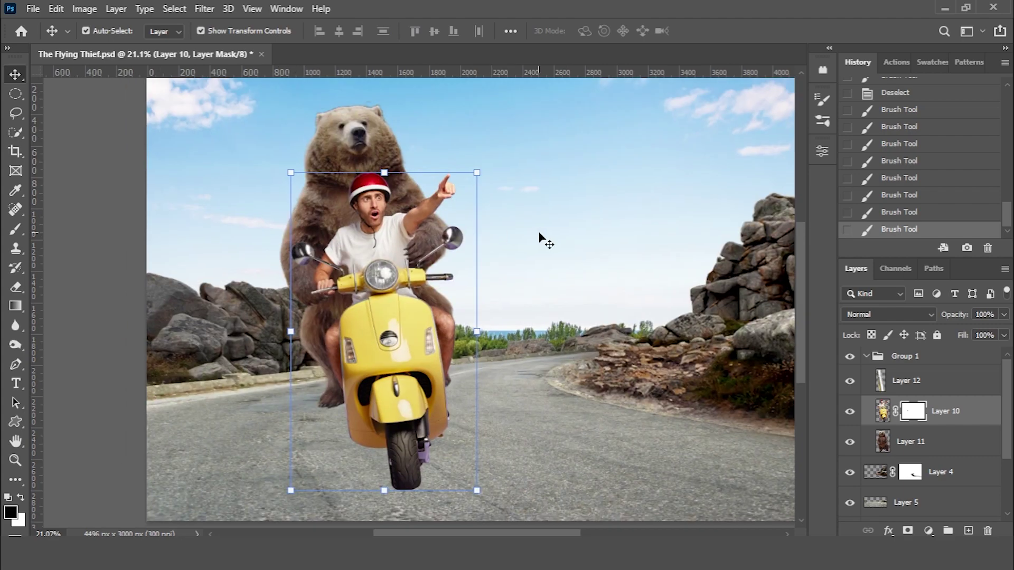
click(492, 232)
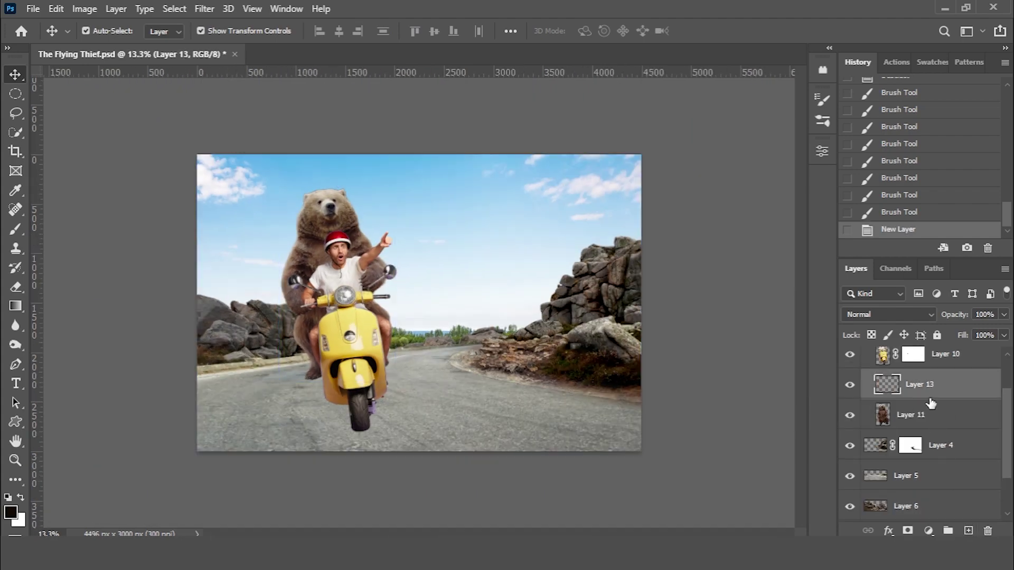
Fill the new layer with 50% gray and set its blend mode to Soft Light.
key(shift+F5)
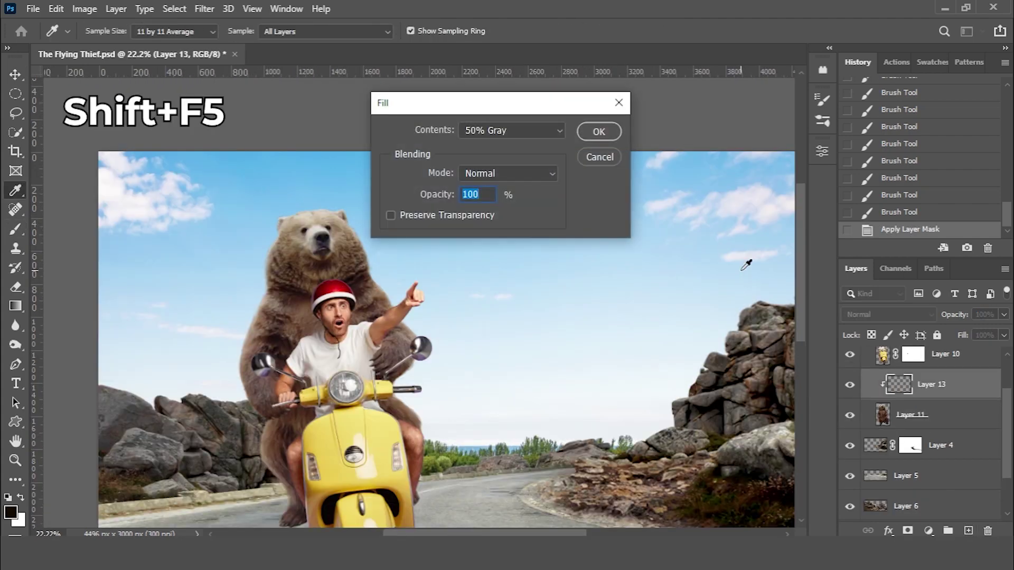
click(597, 139)
click(884, 316)
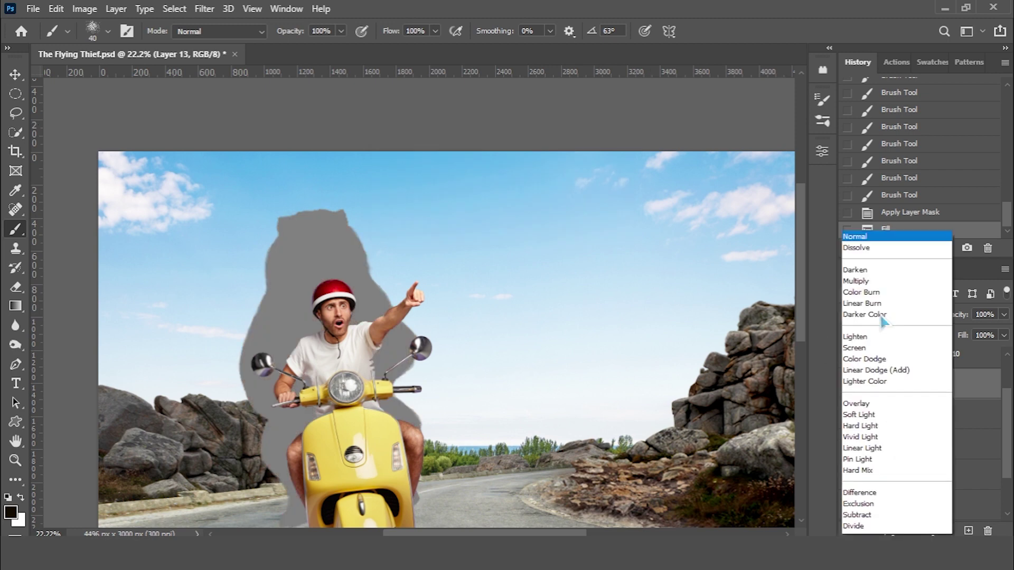
click(859, 360)
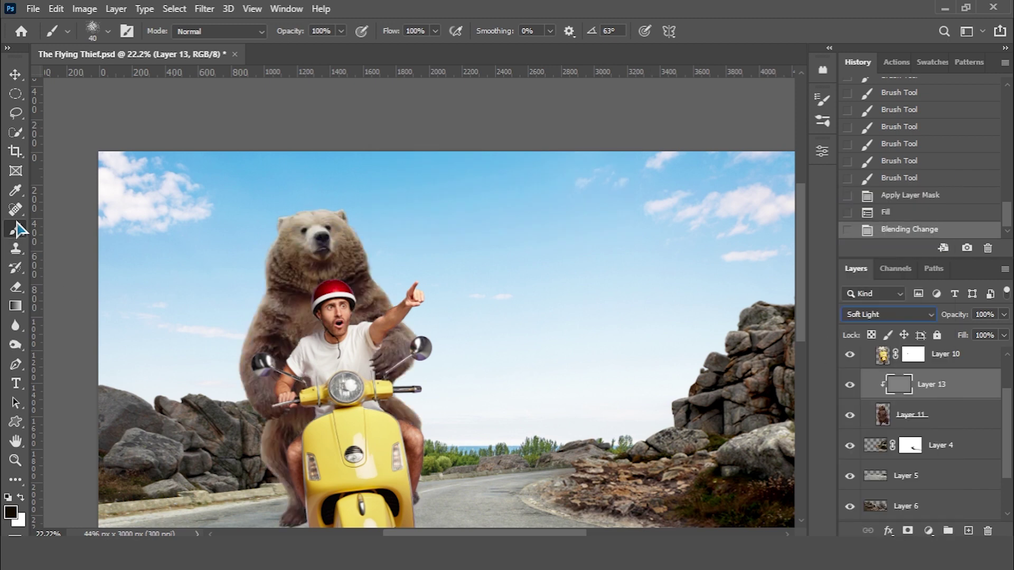
Dodge the highlights in the bear's fur at 40%, shrinking the brush to 175.
click(19, 344)
click(54, 346)
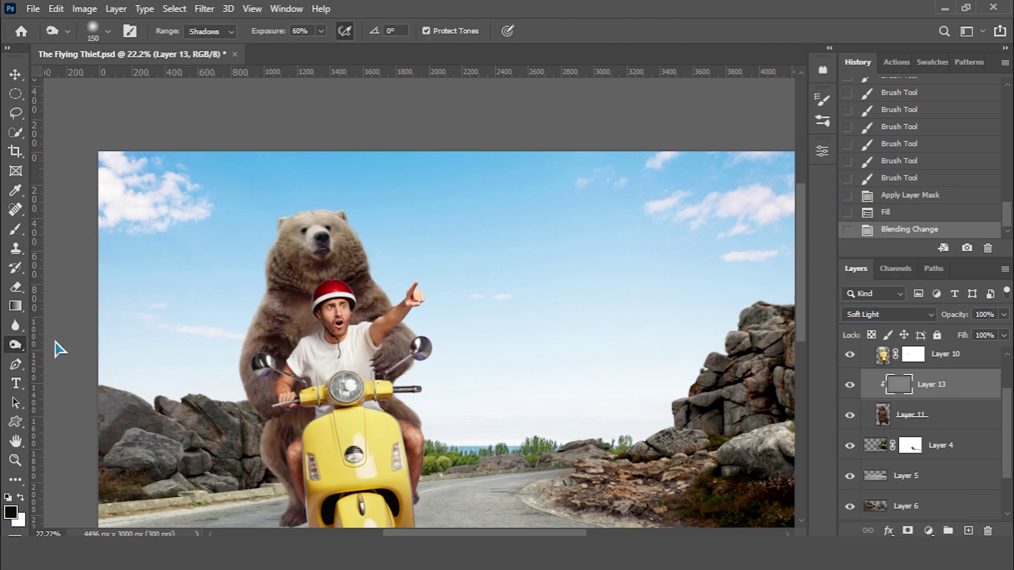
mouse_move(262, 203)
mouse_down()
mouse_move(340, 186)
mouse_move(396, 283)
mouse_up()
key(bracketleft)
key(bracketleft)
drag(236, 267, 246, 305)
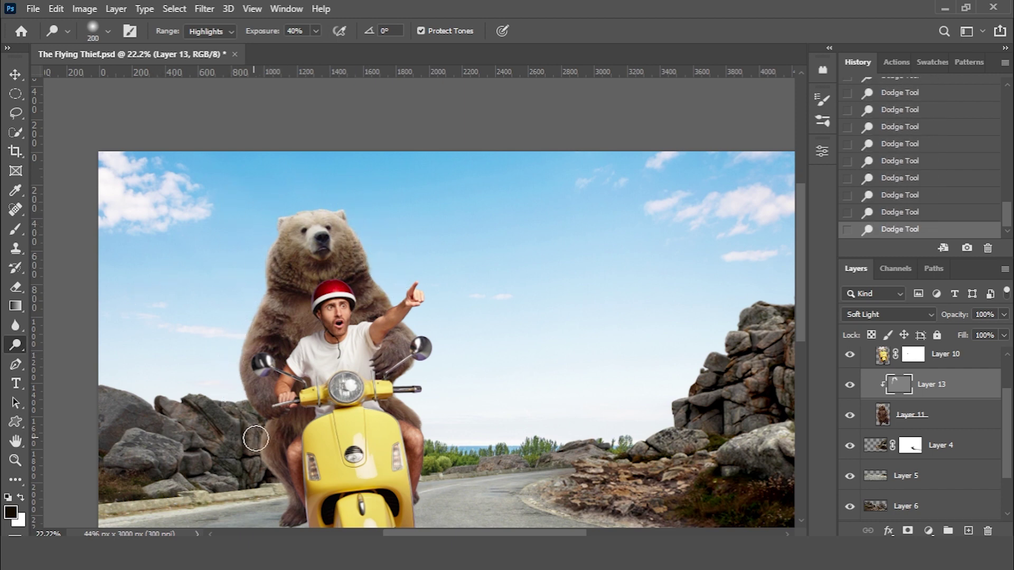
key(bracketleft)
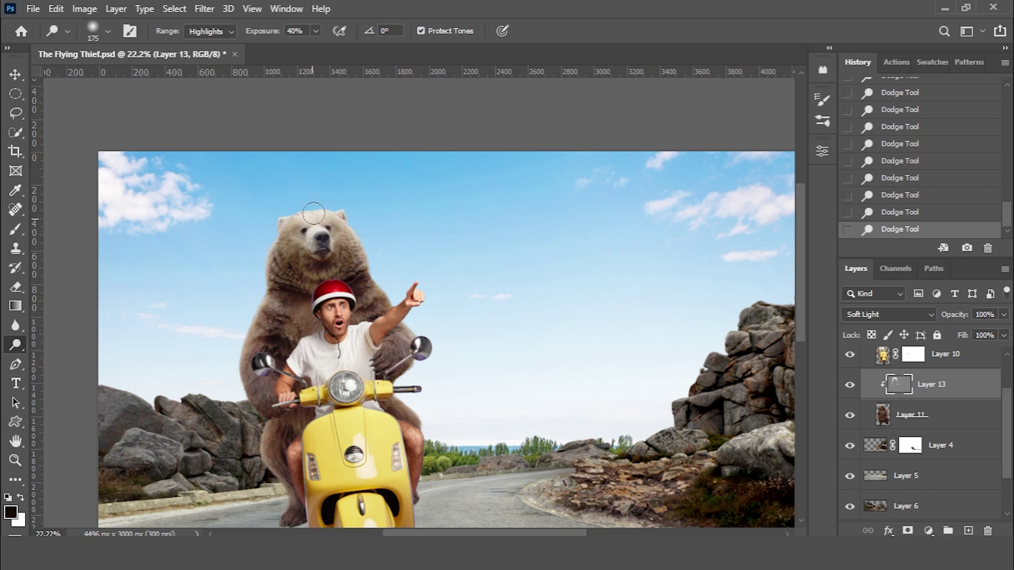
scroll(263, 217, down, 2)
Burn the shadows in the bear's fur at 60% with a 300 brush.
key(shift+o)
key(bracketright)
key(bracketright)
key(bracketright)
mouse_move(297, 238)
mouse_down()
mouse_move(317, 227)
mouse_move(280, 312)
mouse_move(319, 312)
mouse_up()
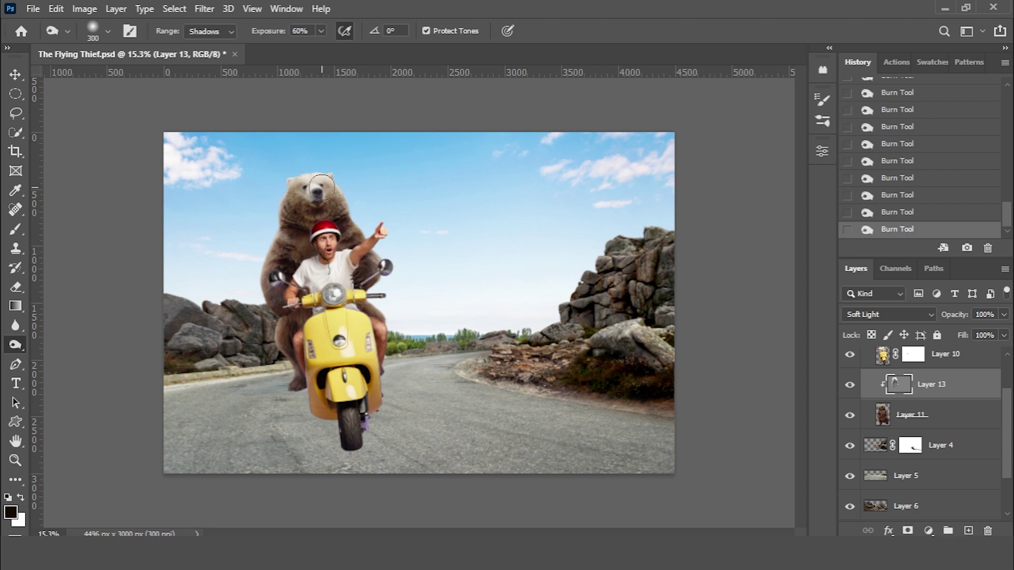
scroll(393, 314, up, 2)
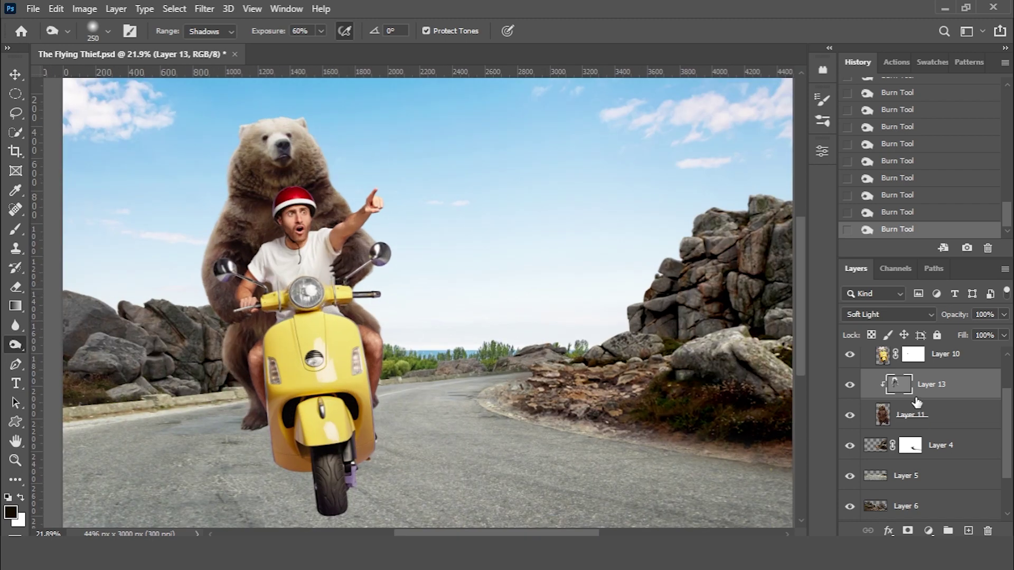
Add a new empty layer above the scooter-and-rider layer.
click(946, 354)
scroll(951, 423, up, 1)
click(968, 530)
right_click(934, 392)
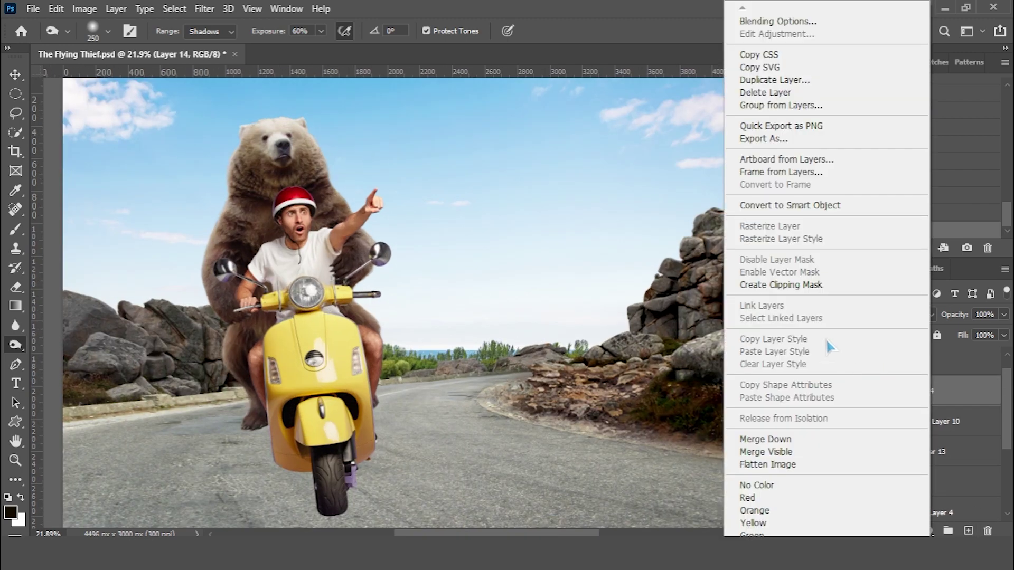
Clip the new layer to the scooter layer, fill it with 50% gray and blend as Soft Light.
click(750, 285)
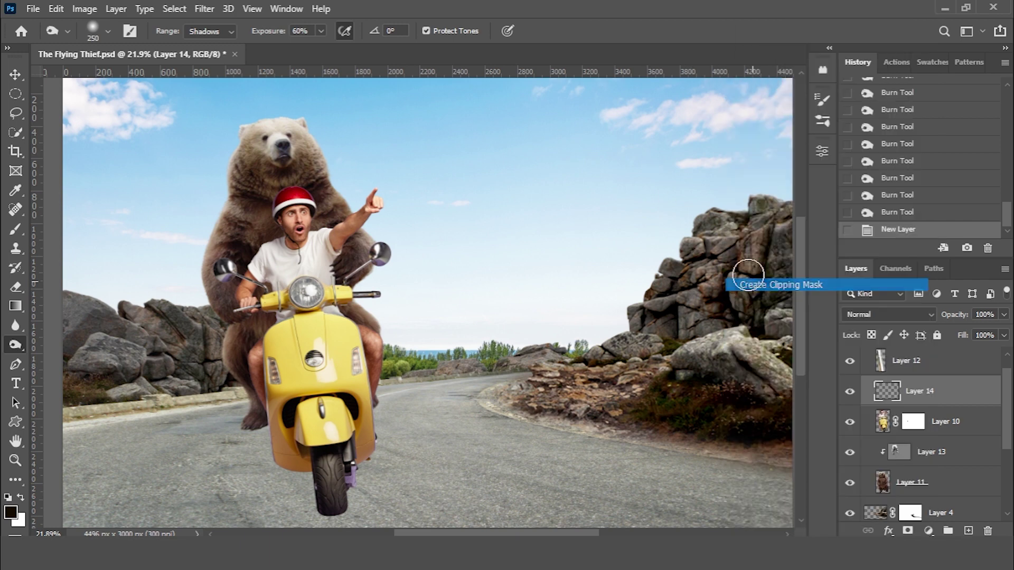
key(shift+F5)
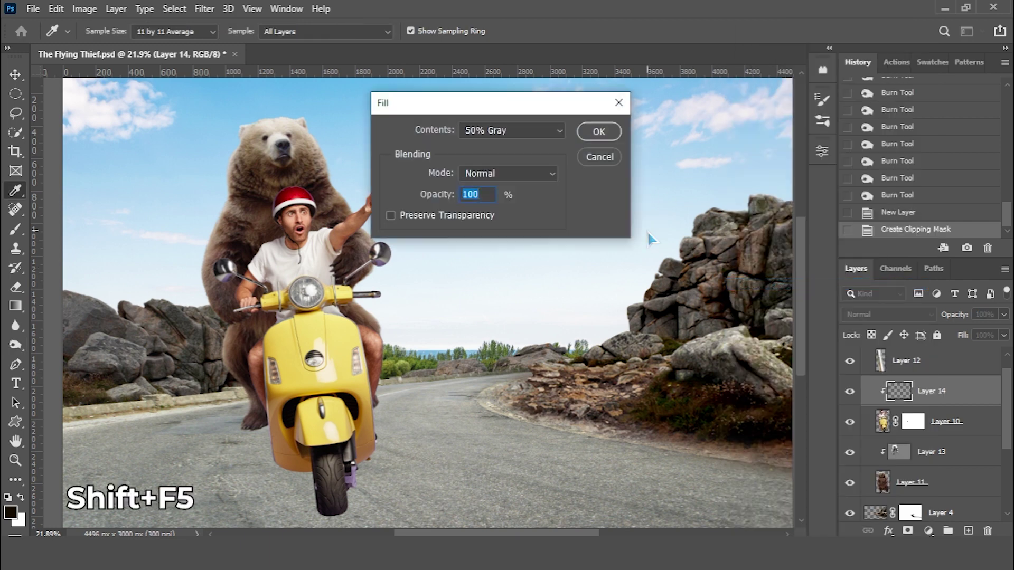
click(597, 136)
click(864, 315)
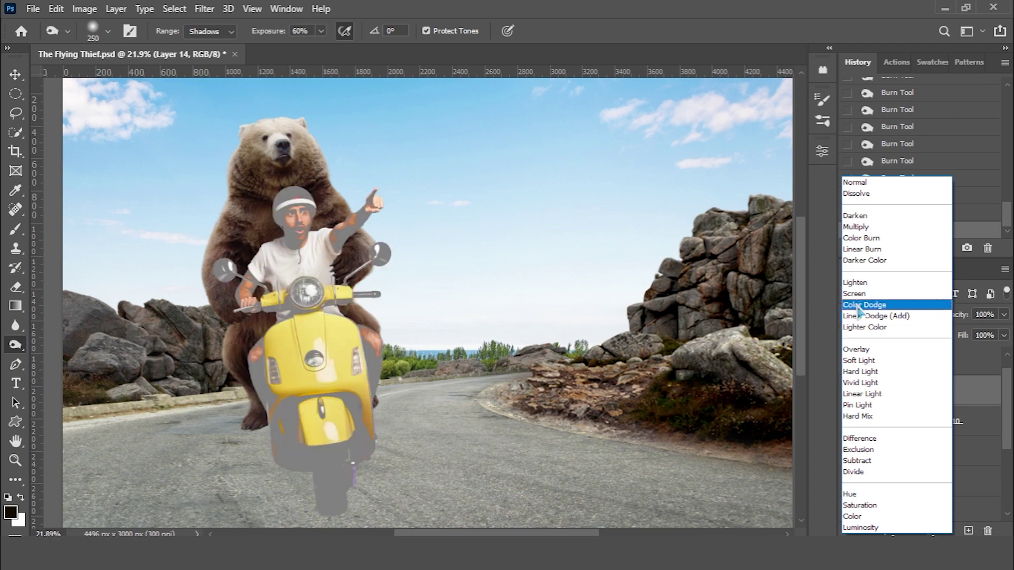
click(861, 361)
scroll(314, 235, up, 1)
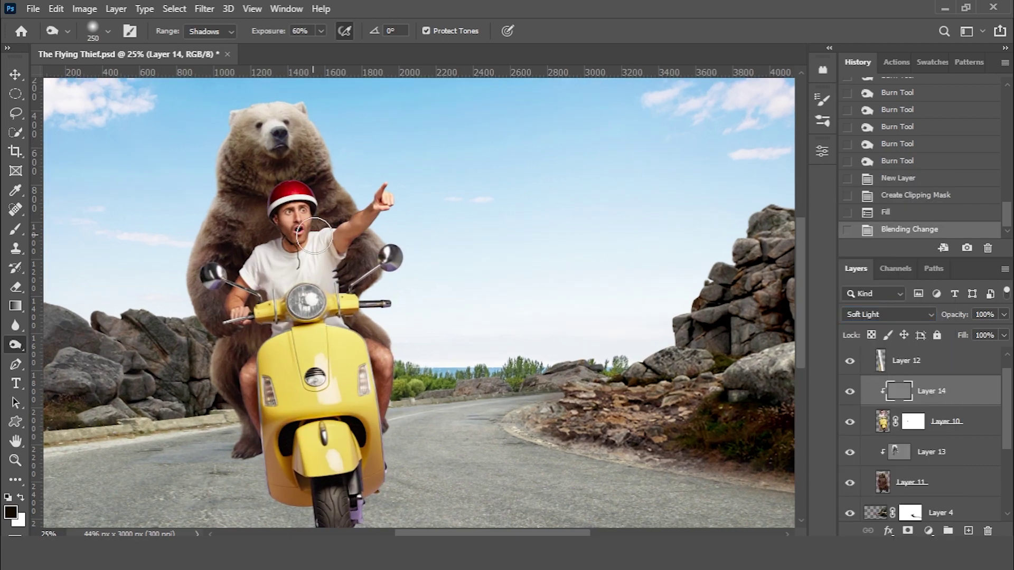
Dodge highlights on the scooter, rider and helmet, then enlarge the brush to 175.
right_click(16, 345)
click(55, 345)
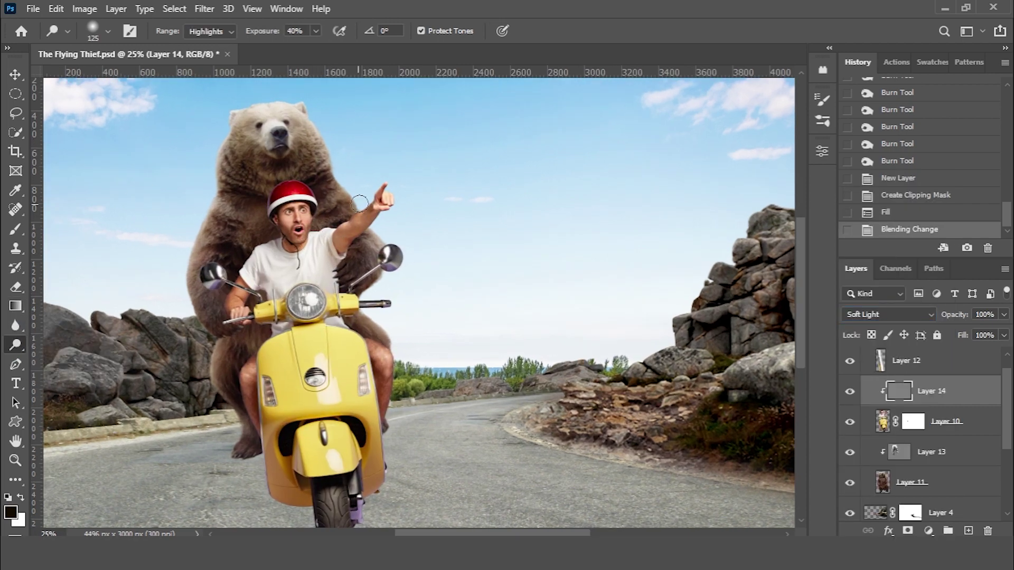
drag(370, 330, 378, 341)
drag(372, 336, 383, 353)
drag(379, 349, 384, 365)
drag(241, 365, 248, 386)
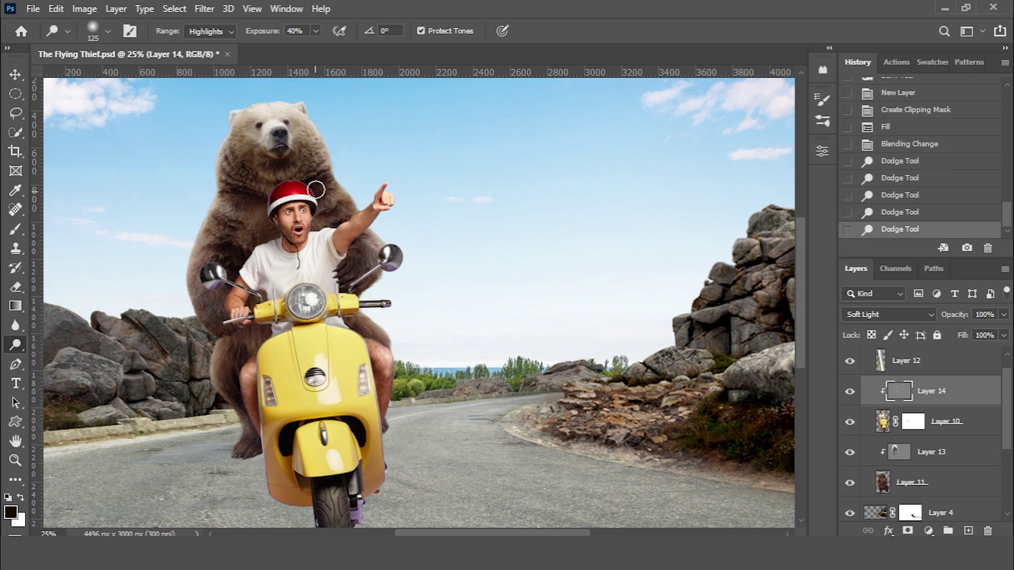
drag(295, 187, 304, 197)
key(bracketright)
key(bracketright)
Burn shadows into the scooter and rider with Shadows range at 60% exposure.
right_click(15, 345)
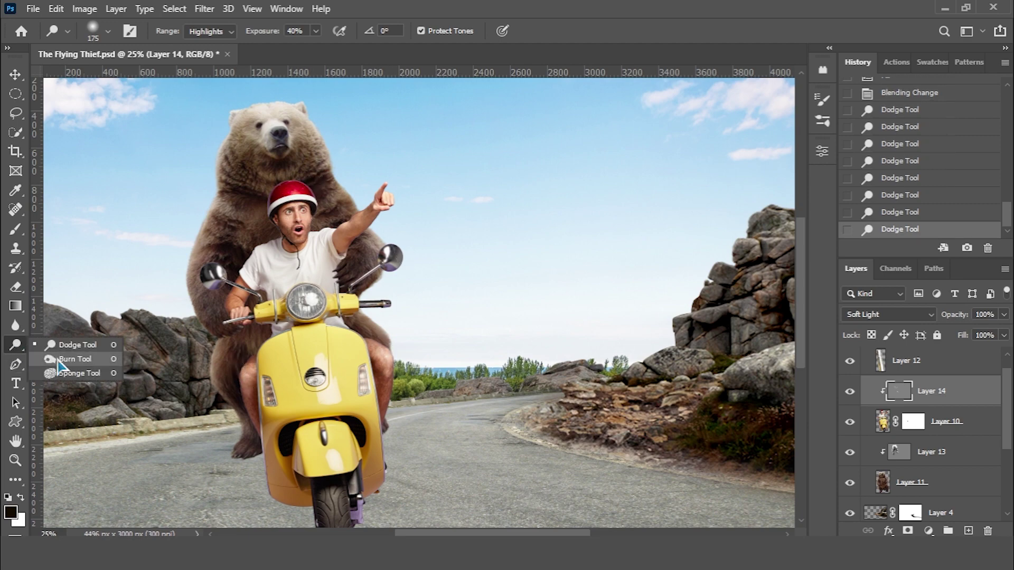
click(60, 359)
scroll(344, 267, down, 2)
drag(288, 417, 328, 456)
drag(322, 454, 346, 501)
drag(364, 391, 378, 449)
drag(370, 338, 380, 365)
drag(267, 364, 280, 383)
key(bracketleft)
key(bracketleft)
scroll(274, 266, up, 1)
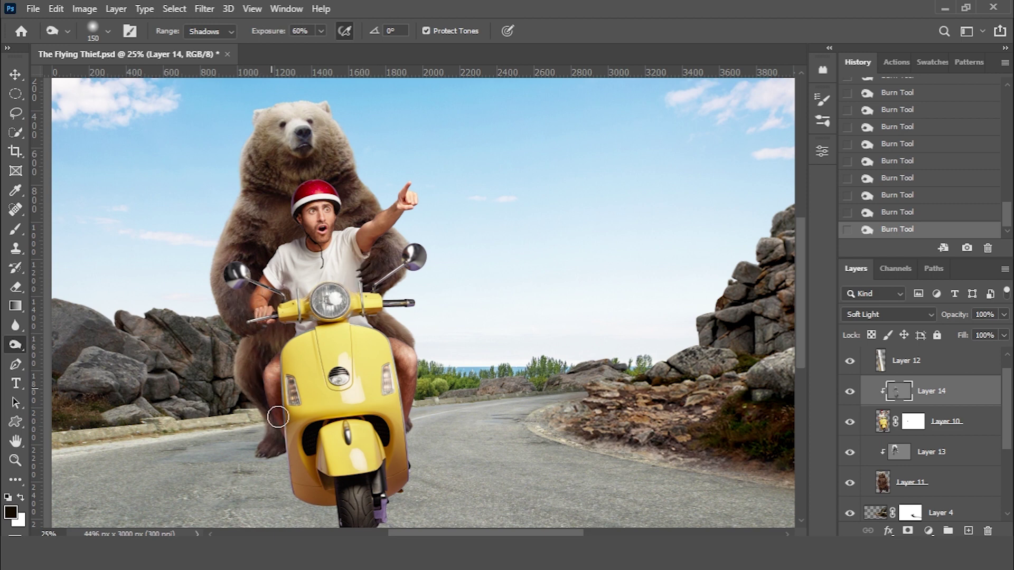
Burn deeper shadows near the handlebar, the bear's foot and road, comparing with Layer 14 hidden.
click(850, 392)
key(bracketright)
mouse_move(354, 243)
mouse_down()
mouse_move(356, 290)
mouse_move(370, 302)
mouse_move(359, 409)
mouse_move(307, 496)
mouse_up()
drag(396, 444, 360, 507)
key(bracketright)
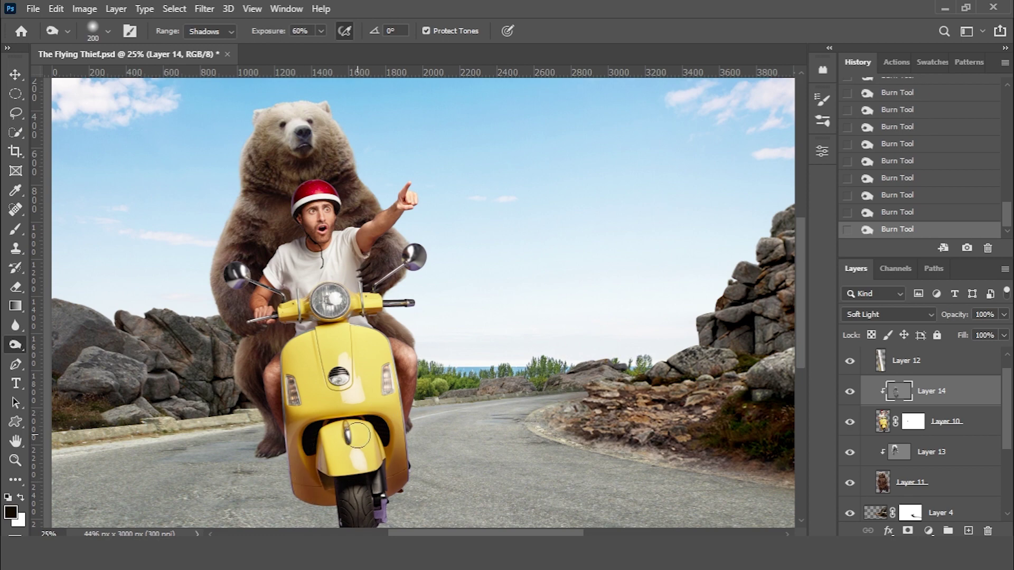
scroll(267, 272, down, 2)
scroll(312, 260, up, 2)
click(850, 392)
mouse_move(265, 436)
mouse_down()
mouse_move(243, 476)
mouse_move(249, 497)
mouse_move(215, 396)
mouse_up()
Set the burn brush to 250 on Layer 13, compare Layer 14, then add a clipped layer above Layer 10.
click(930, 451)
key(bracketright)
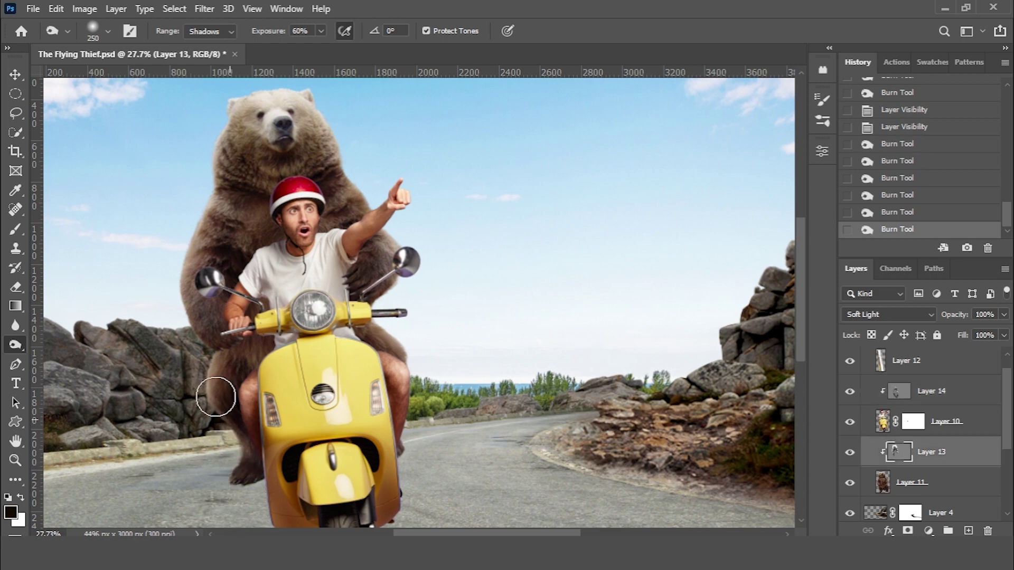
scroll(437, 357, down, 2)
click(850, 392)
click(950, 421)
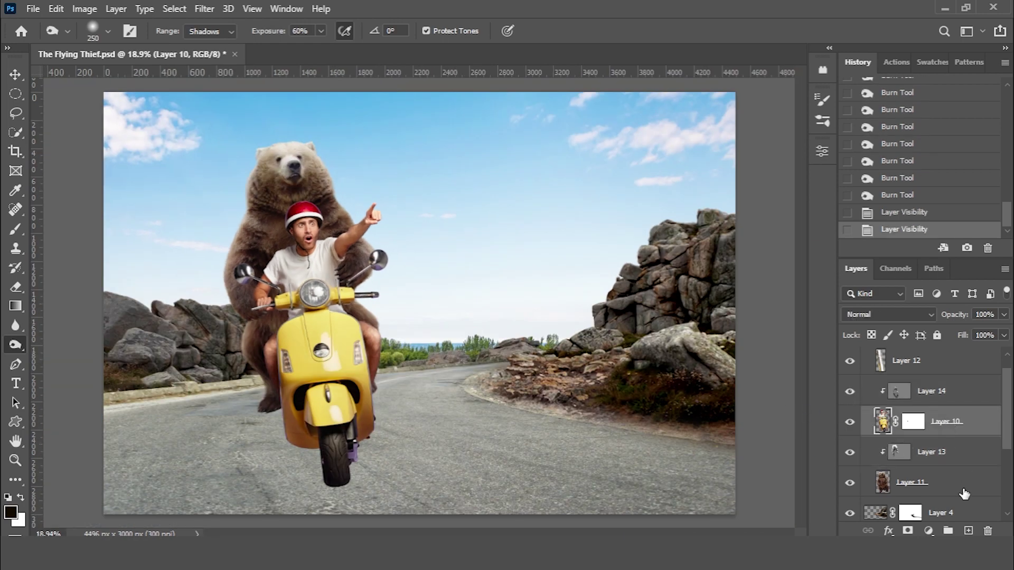
click(968, 531)
key(b)
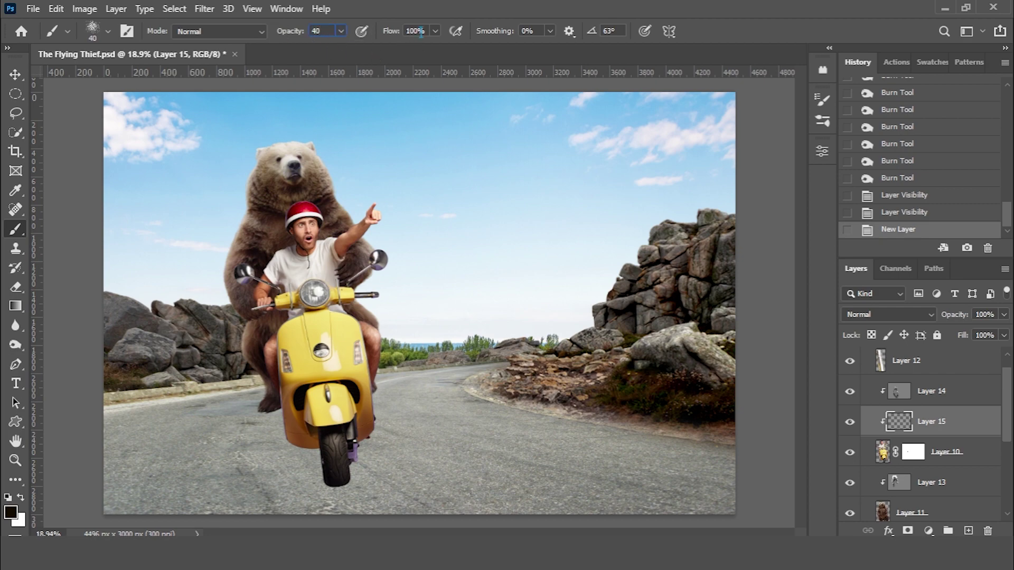
Paint soft round-brush shadows near and on the bear's claws on Layer 15.
scroll(309, 228, up, 1)
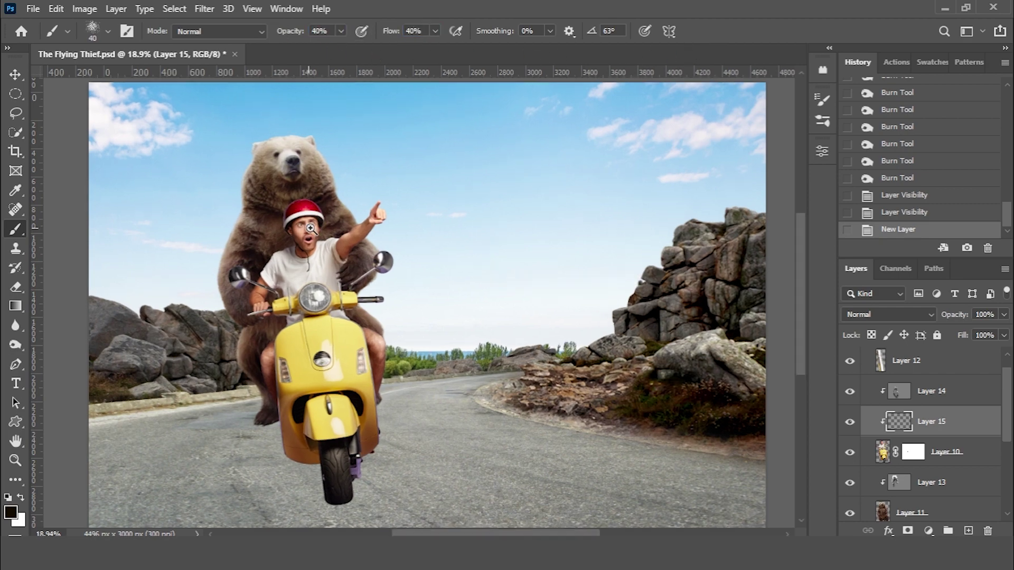
scroll(309, 228, up, 2)
scroll(309, 229, up, 2)
right_click(342, 243)
double_click(408, 367)
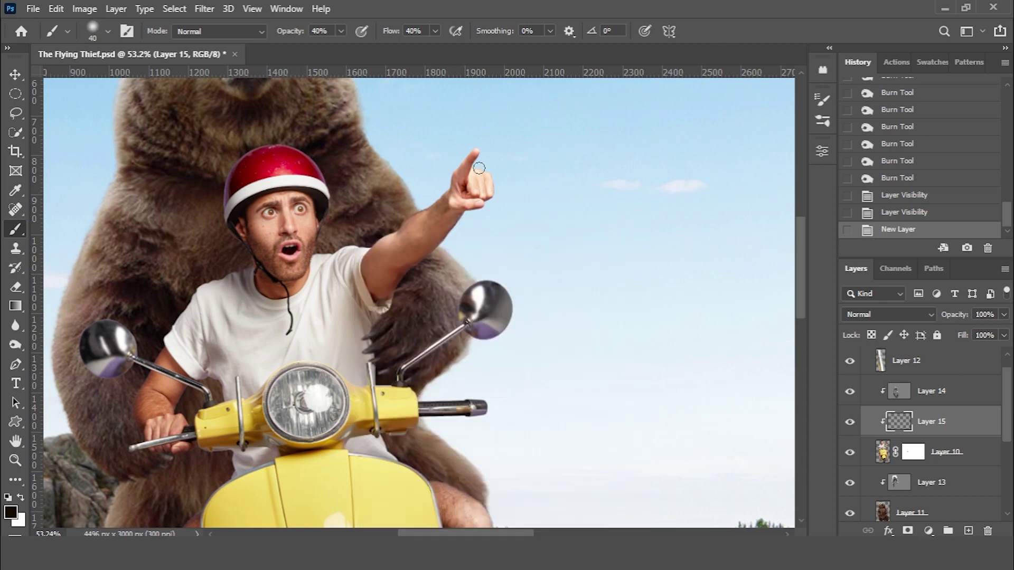
drag(316, 254, 369, 244)
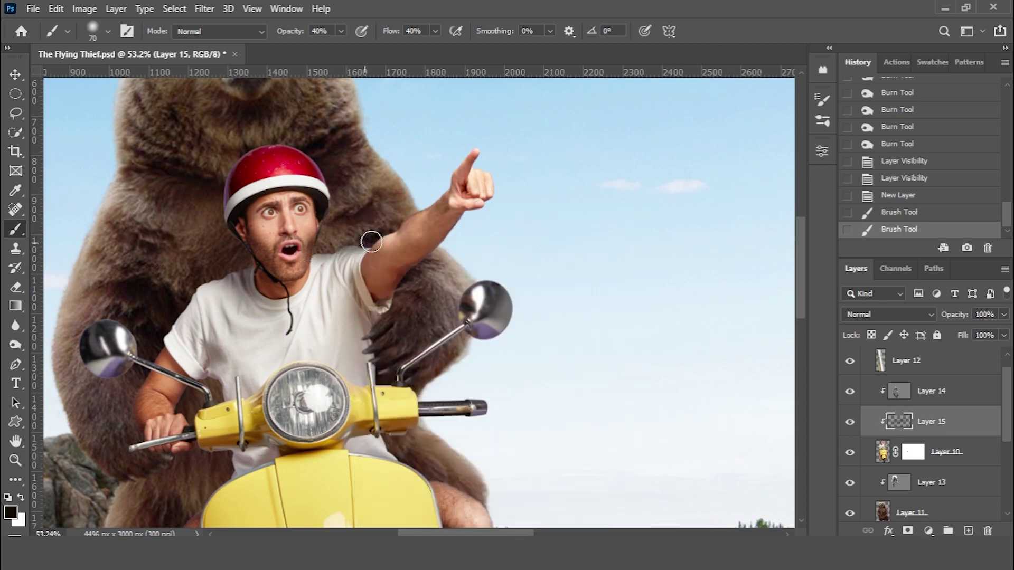
key(bracketleft)
key(bracketleft)
key(bracketleft)
scroll(378, 338, up, 3)
mouse_move(378, 317)
mouse_down()
mouse_move(391, 296)
mouse_move(369, 338)
mouse_up()
drag(370, 338, 387, 356)
drag(383, 359, 375, 369)
Paint faint shadows along the rider's arm and near the handlebar with a 60 brush.
scroll(399, 291, down, 2)
scroll(412, 297, down, 2)
key(bracketright)
key(bracketright)
key(bracketright)
drag(138, 338, 137, 349)
drag(206, 369, 219, 388)
scroll(109, 409, down, 3)
key(bracketright)
key(bracketright)
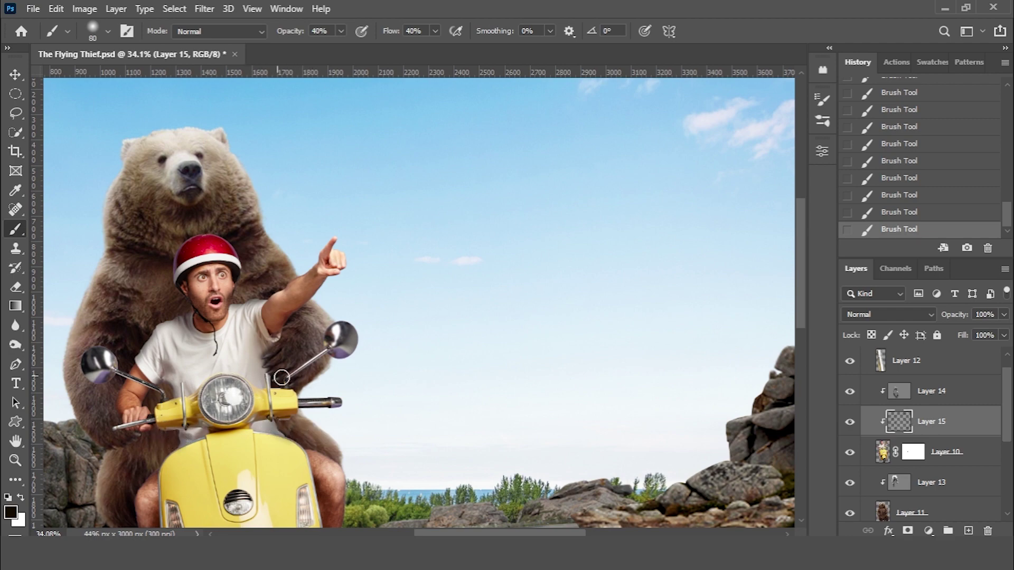
drag(172, 442, 233, 351)
scroll(439, 389, down, 3)
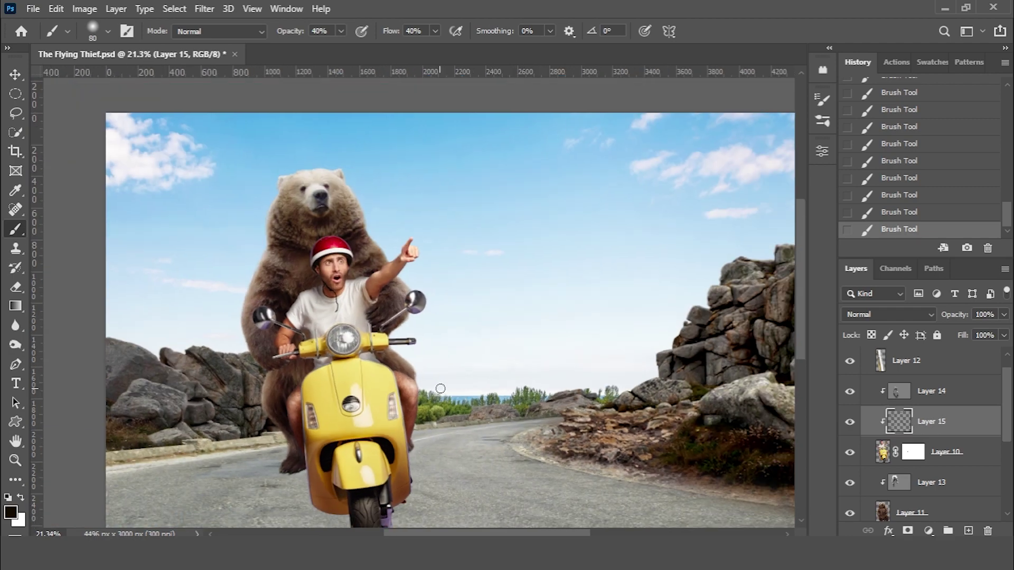
Set Layer 15's blend mode to Soft Light and select Layer 10.
click(867, 315)
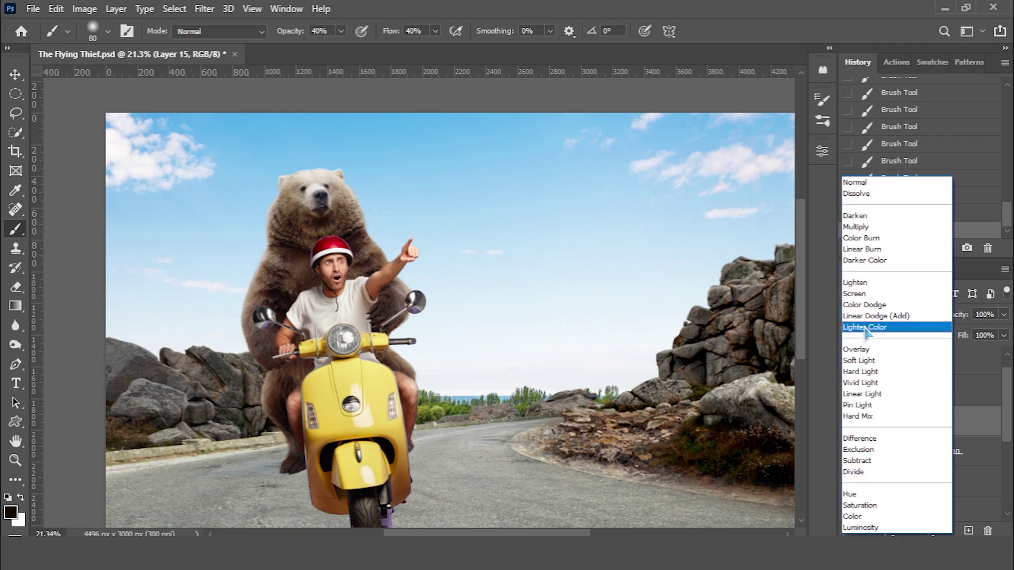
click(867, 355)
key(v)
click(619, 321)
scroll(930, 460, up, 2)
click(930, 416)
Add a clipped Brightness/Contrast adjustment at brightness −34 and contrast 11.
click(929, 531)
click(919, 322)
mouse_move(696, 235)
mouse_down()
mouse_move(677, 235)
mouse_move(707, 264)
mouse_up()
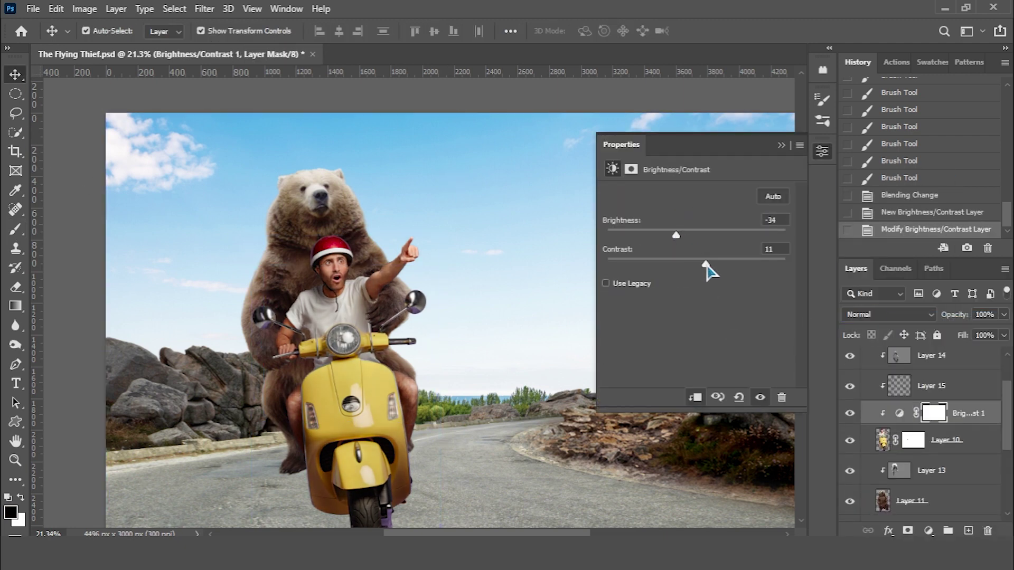
click(781, 144)
Invert the adjustment mask to black and set a white 200 brush at 100% opacity.
key(ctrl+i)
key(b)
key(x)
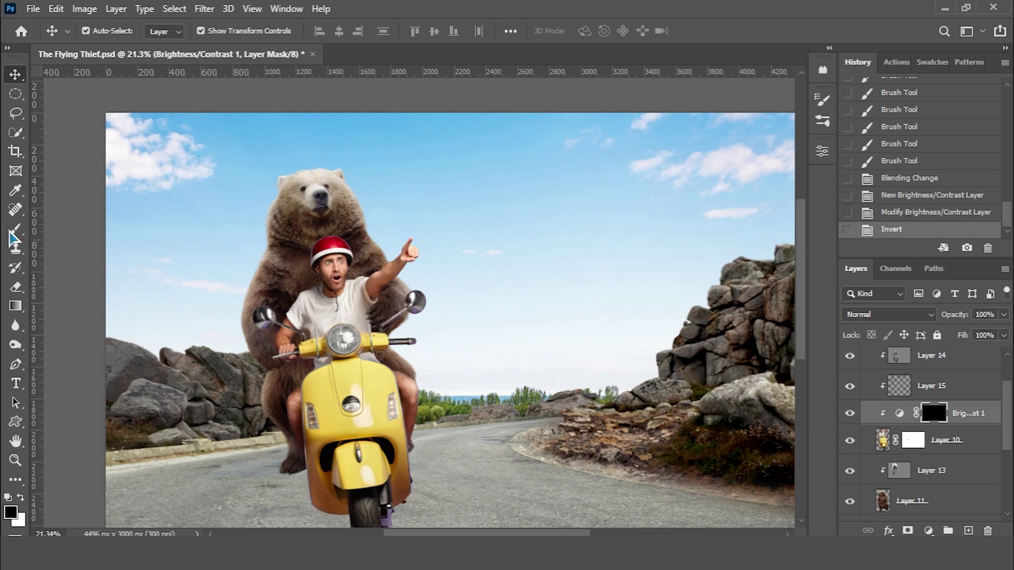
scroll(332, 209, up, 1)
click(435, 30)
drag(340, 30, 439, 55)
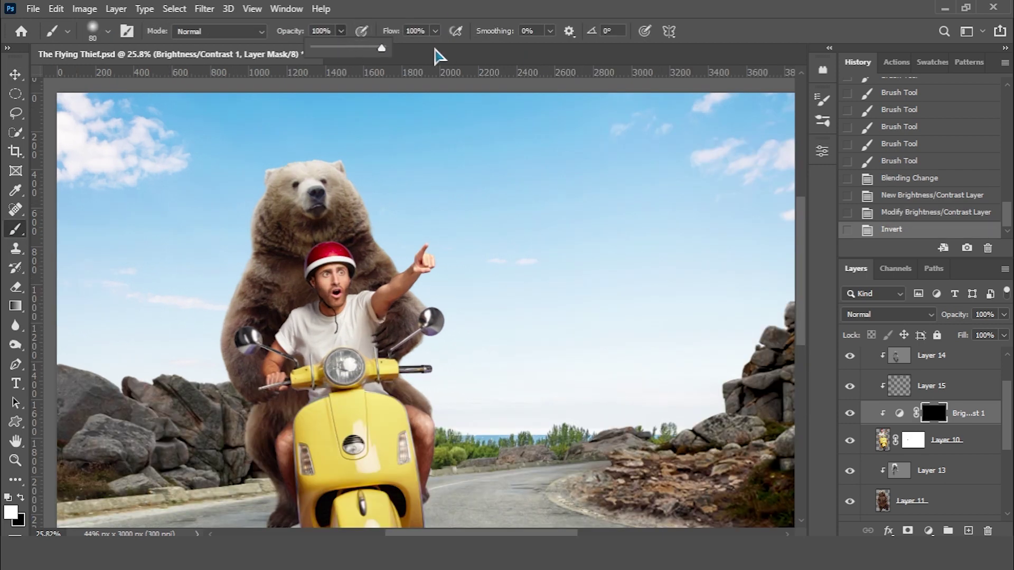
key(bracketright)
key(bracketright)
key(bracketright)
Reveal the darkening on the rider's arm, shoulder, left side and the scooter handlebar.
mouse_move(393, 272)
mouse_down()
mouse_move(352, 303)
mouse_move(353, 296)
mouse_up()
mouse_move(288, 251)
mouse_down()
mouse_move(306, 301)
mouse_move(254, 380)
mouse_up()
drag(296, 349, 311, 370)
drag(380, 322, 389, 385)
key(ctrl+0)
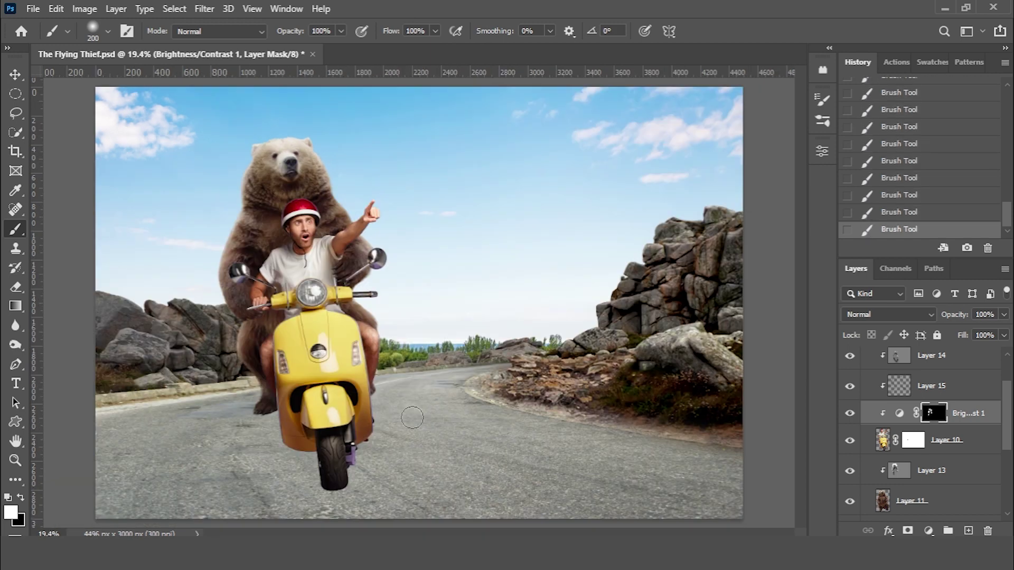
Toggle Layer 15 to compare, select it and add a white layer mask.
click(849, 390)
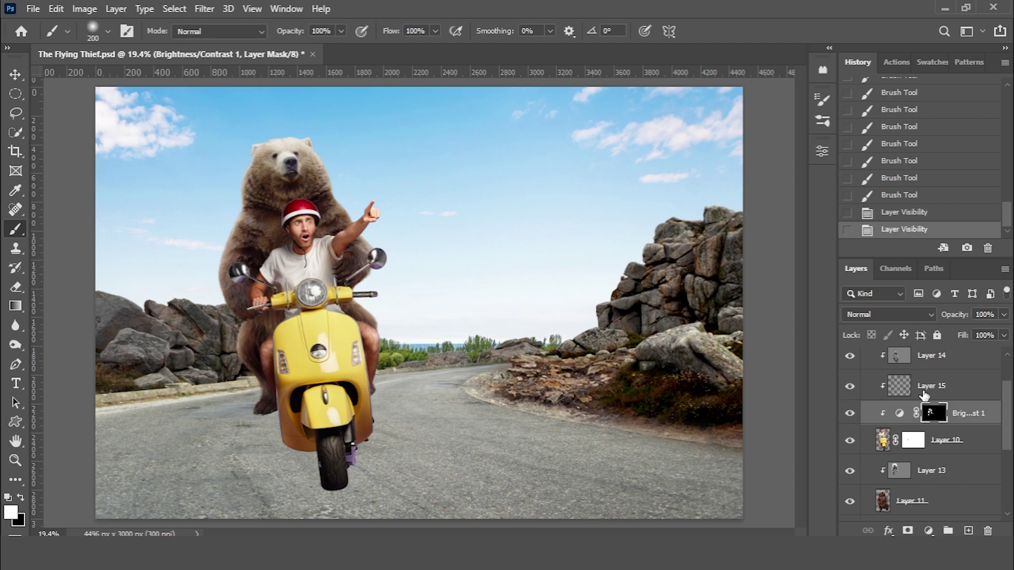
click(924, 395)
click(908, 531)
Mask the Soft Light shadow off the bear's fur with a 45 brush, toggling Layer 15 to compare.
scroll(348, 258, up, 4)
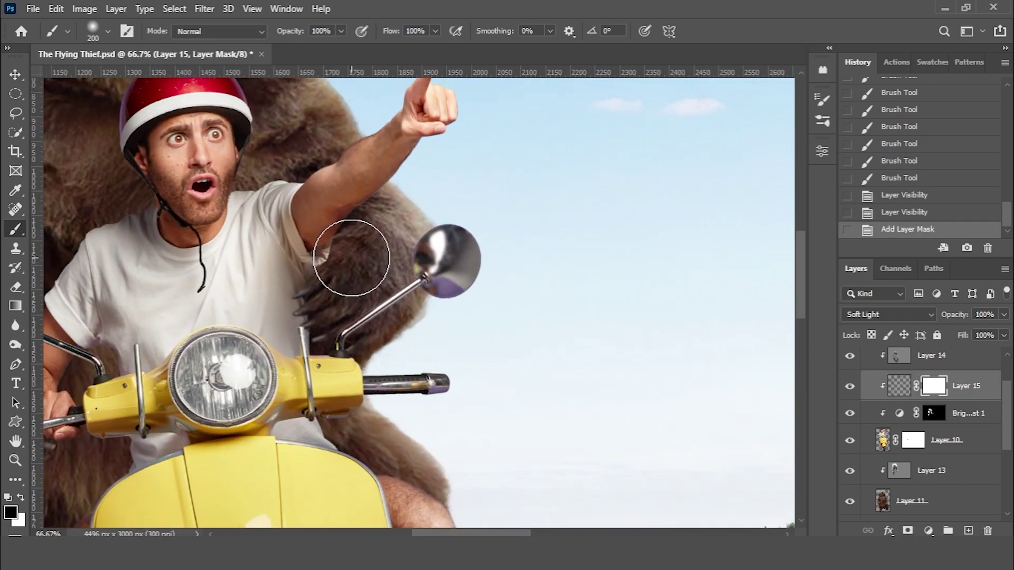
key(bracketleft)
key(bracketleft)
key(bracketleft)
mouse_move(281, 282)
mouse_down()
mouse_move(301, 276)
mouse_move(338, 295)
mouse_up()
scroll(338, 295, down, 5)
click(850, 386)
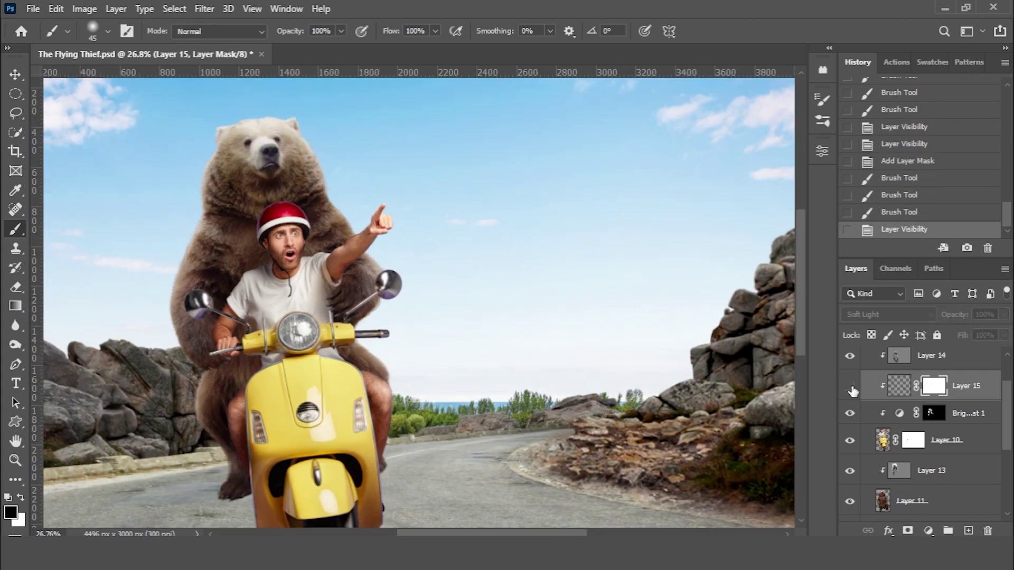
click(849, 386)
scroll(457, 281, down, 1)
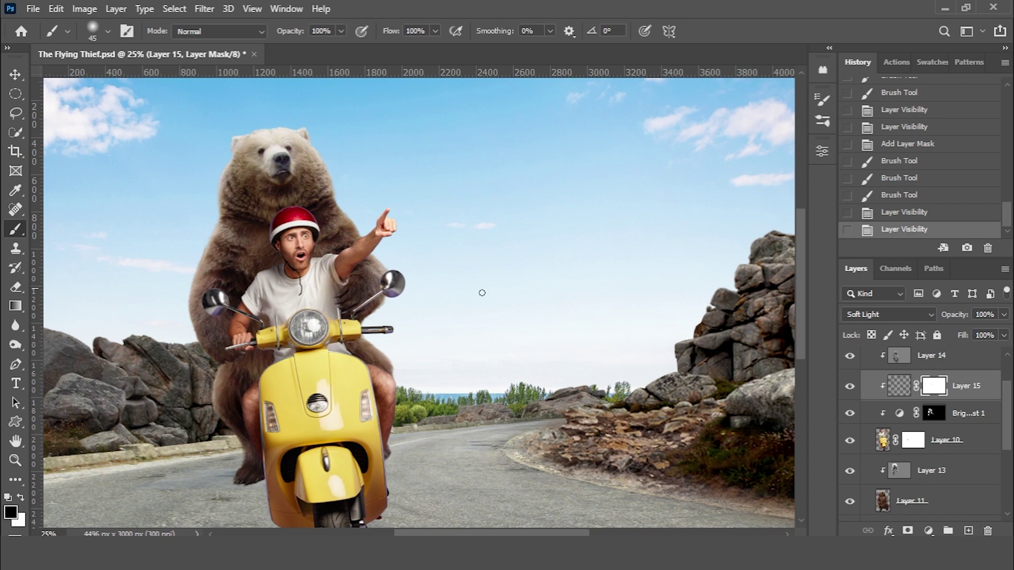
click(850, 386)
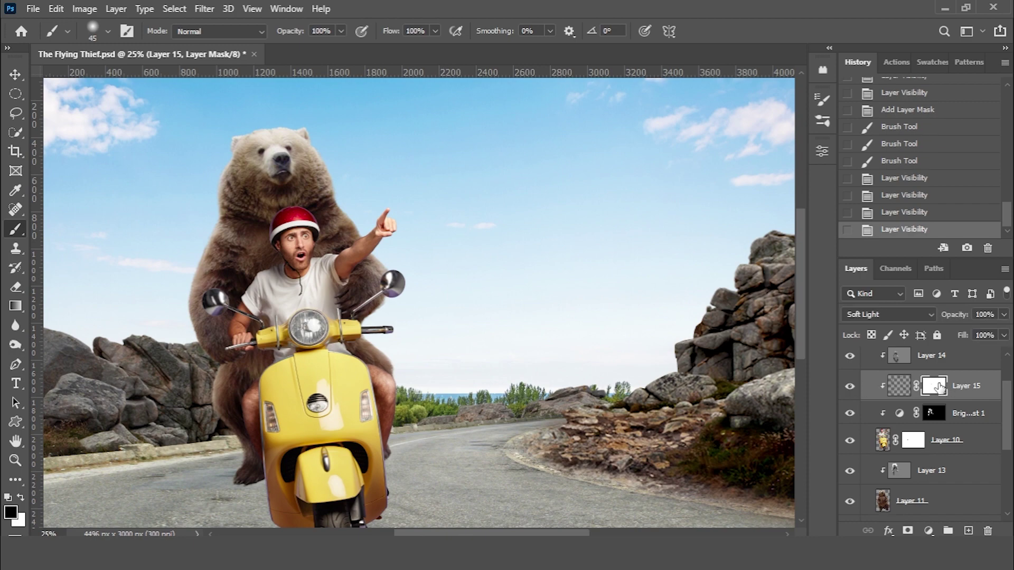
scroll(364, 241, up, 3)
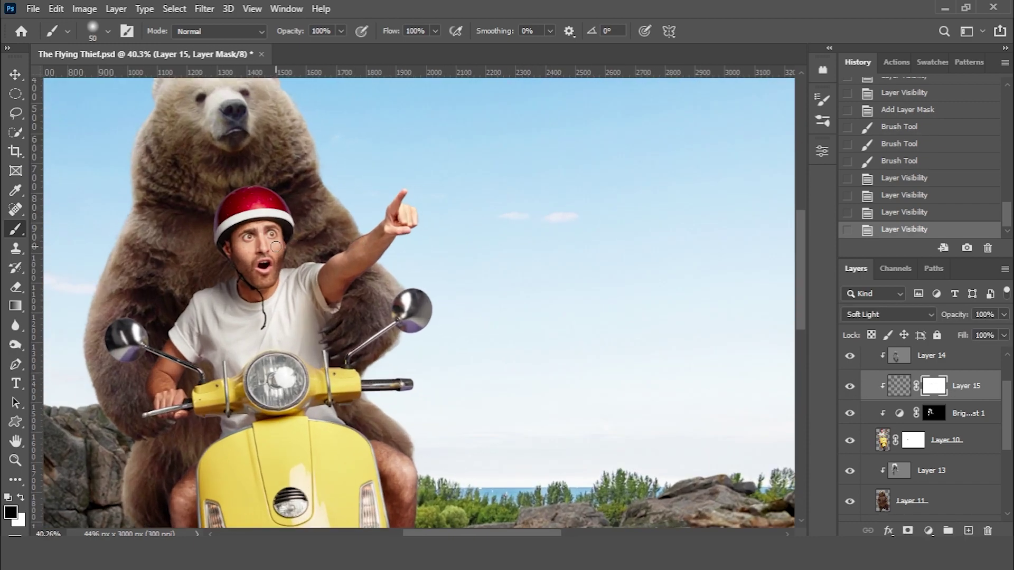
Mask the shadow off the rider's face and create clipped Layer 16 above the bear.
drag(285, 256, 280, 249)
mouse_move(280, 259)
mouse_down()
mouse_move(288, 267)
mouse_move(267, 288)
mouse_up()
scroll(406, 259, down, 4)
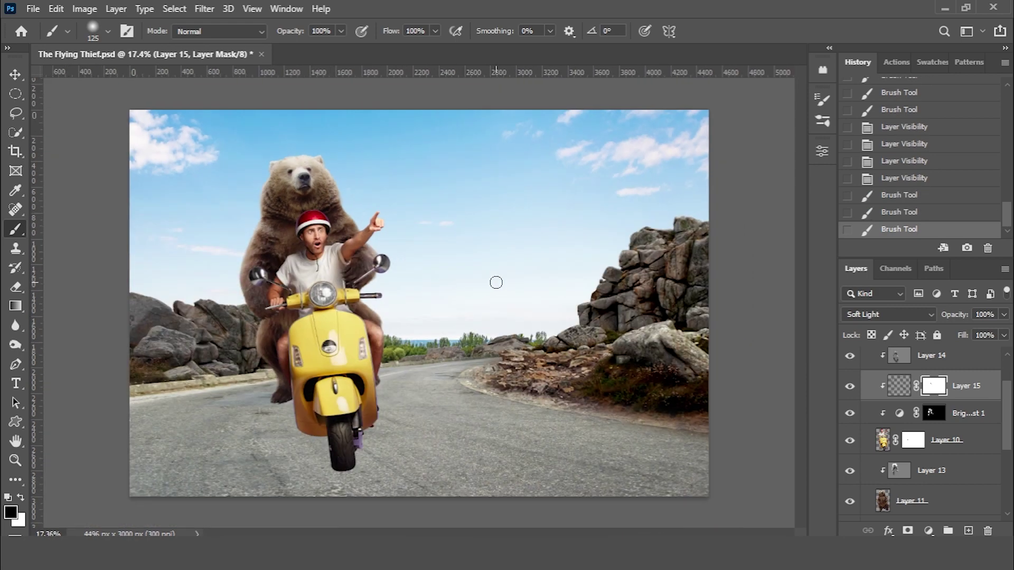
key(ctrl+shift+alt+n)
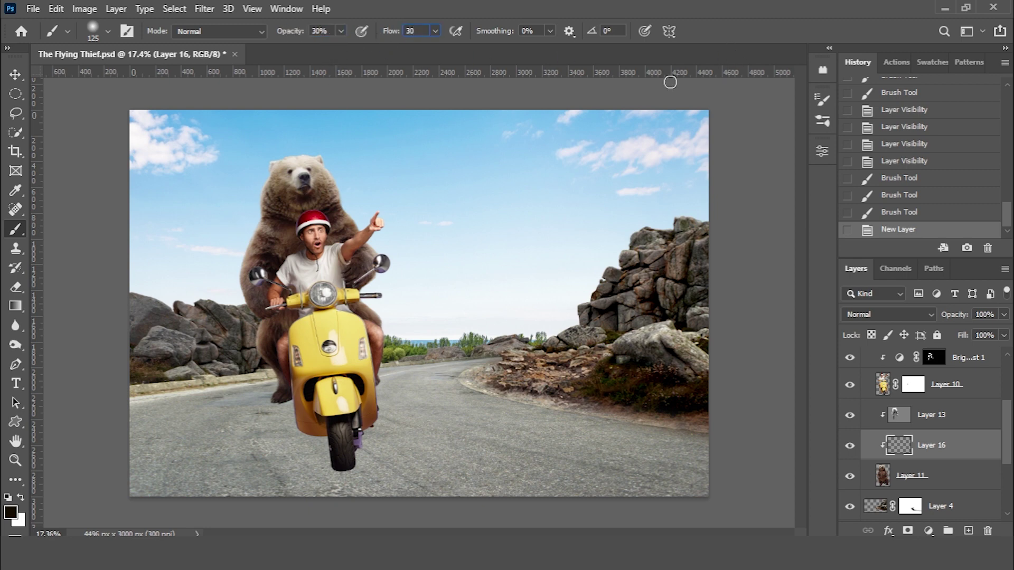
Paint faint 30% shading over the rider's face and around the scooter with a 250 brush.
key(Return)
key(ctrl+plus)
key(bracketright)
mouse_move(332, 217)
mouse_down()
mouse_move(317, 206)
mouse_move(315, 227)
mouse_move(296, 225)
mouse_up()
drag(248, 248, 253, 270)
drag(264, 317, 280, 344)
drag(338, 285, 355, 320)
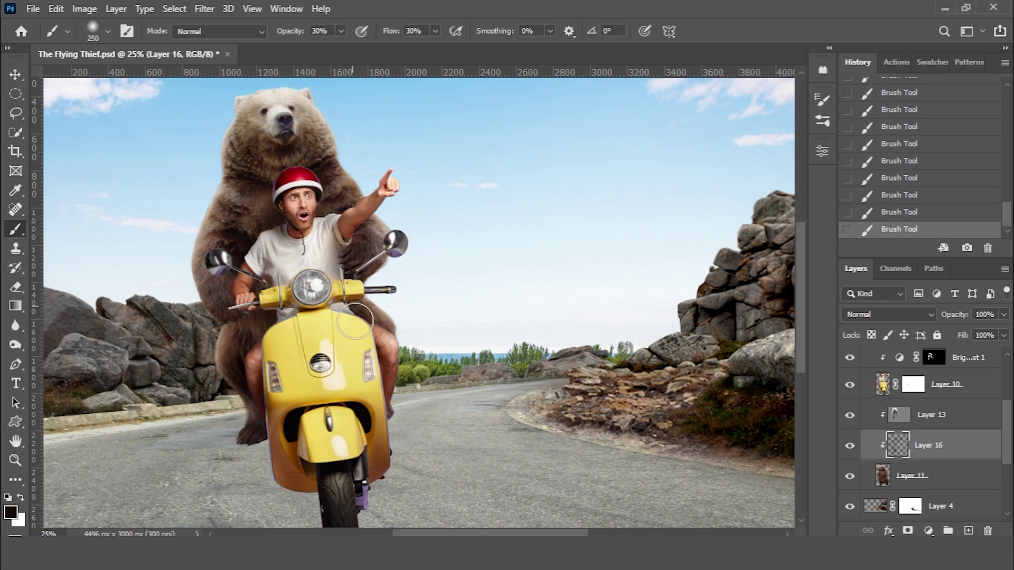
drag(259, 364, 272, 328)
drag(272, 188, 285, 196)
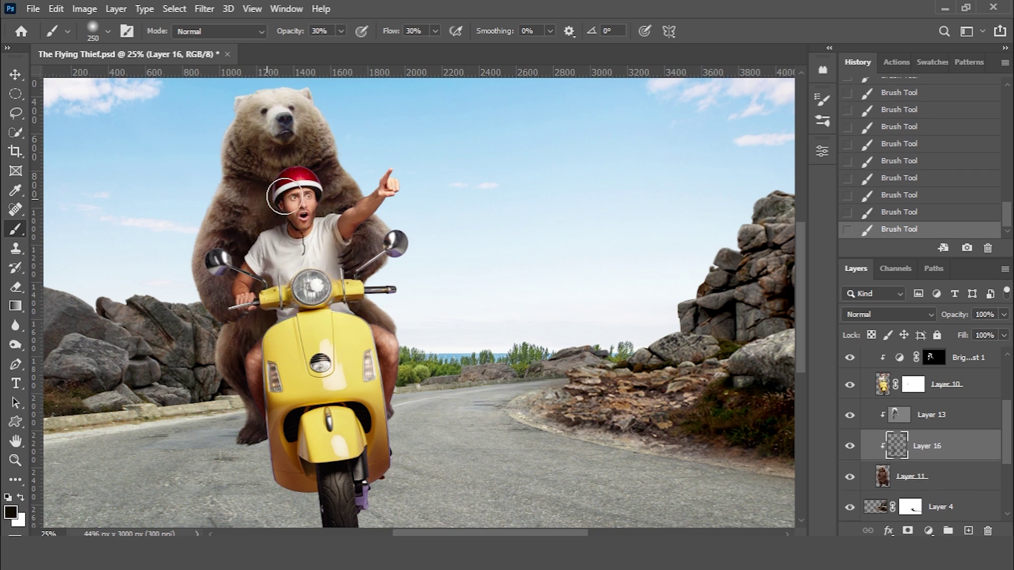
Toggle Layer 16 to compare, zoom out, and select Layer 11, the bear.
click(849, 446)
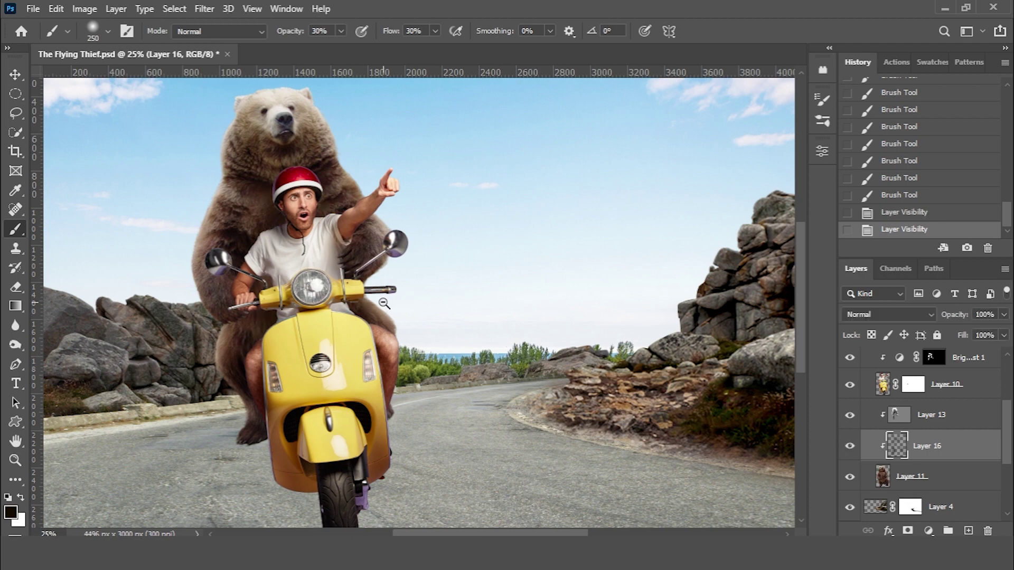
alt+click(384, 304)
key(v)
key(alt+bracketright)
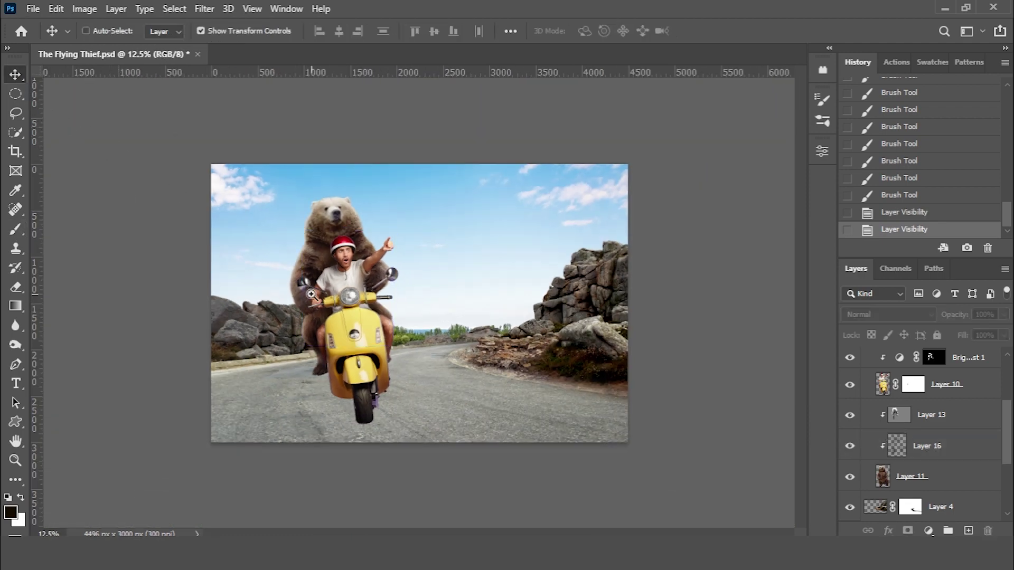
key(ctrl+plus)
click(967, 484)
click(928, 531)
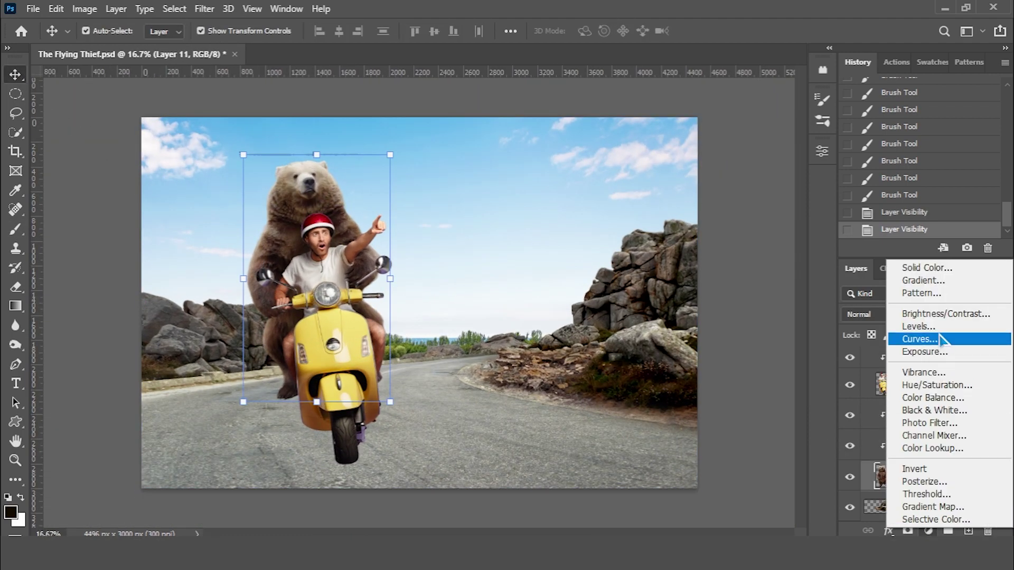
click(929, 327)
mouse_move(627, 345)
mouse_down()
mouse_move(643, 344)
mouse_move(627, 345)
mouse_up()
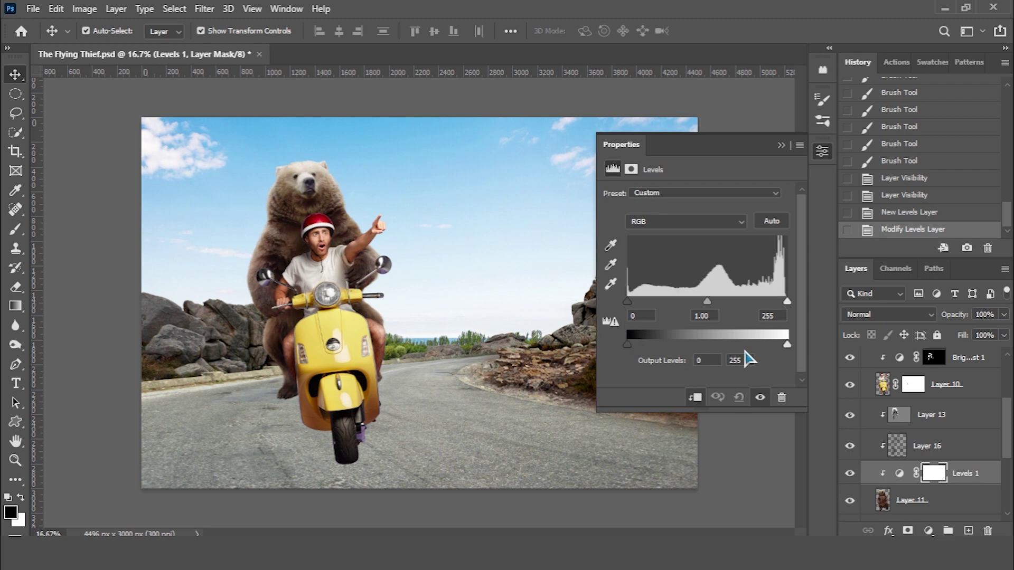
drag(628, 302, 636, 301)
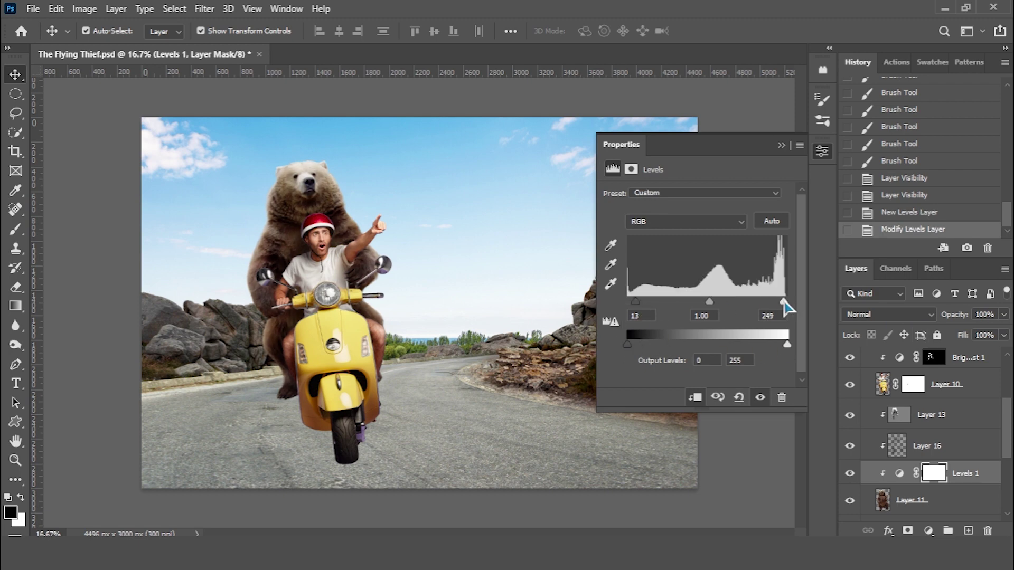
click(779, 145)
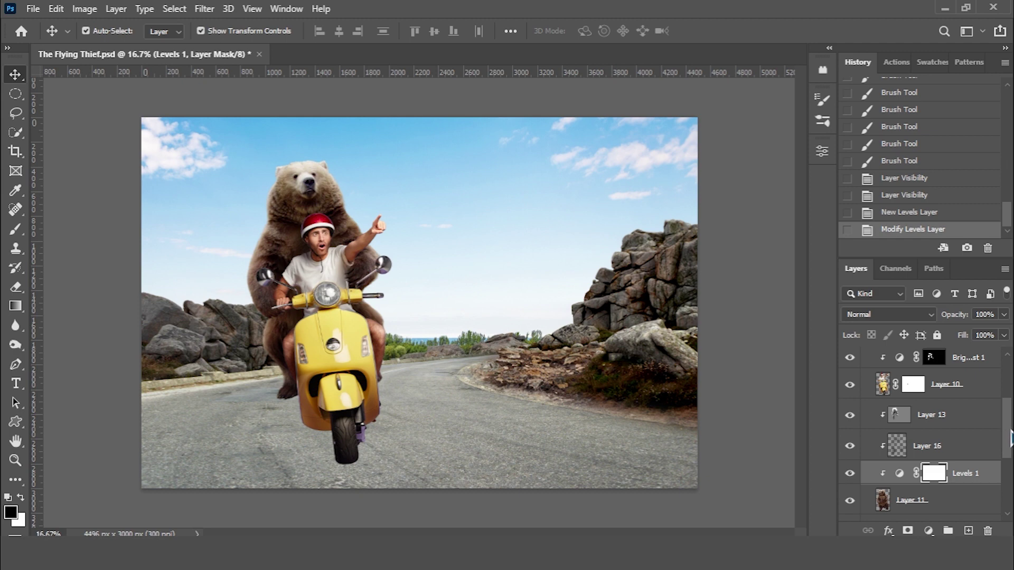
drag(1010, 439, 1011, 396)
click(879, 359)
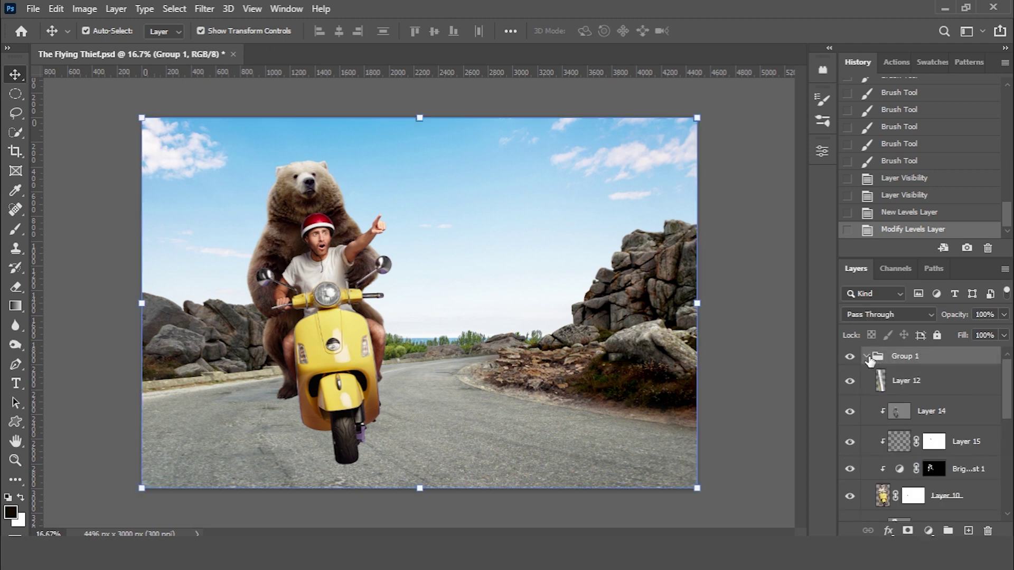
Duplicate Group 1, place the copy below the original, and merge it into one layer.
click(867, 357)
scroll(584, 369, down, 2)
key(ctrl+j)
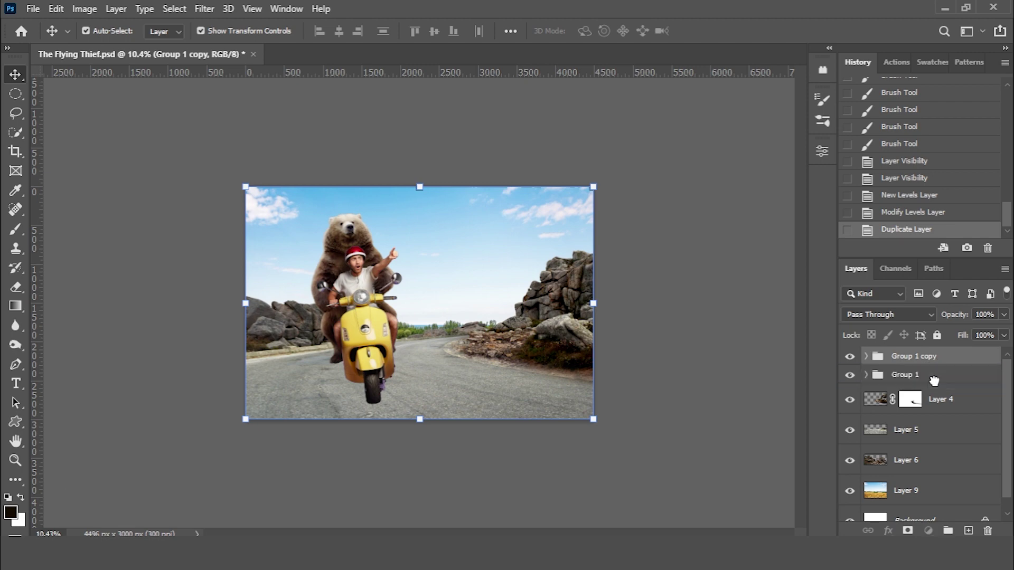
drag(935, 372, 935, 383)
key(ctrl+e)
Give the merged copy a near-black #230b01 Color Overlay.
right_click(903, 373)
click(739, 20)
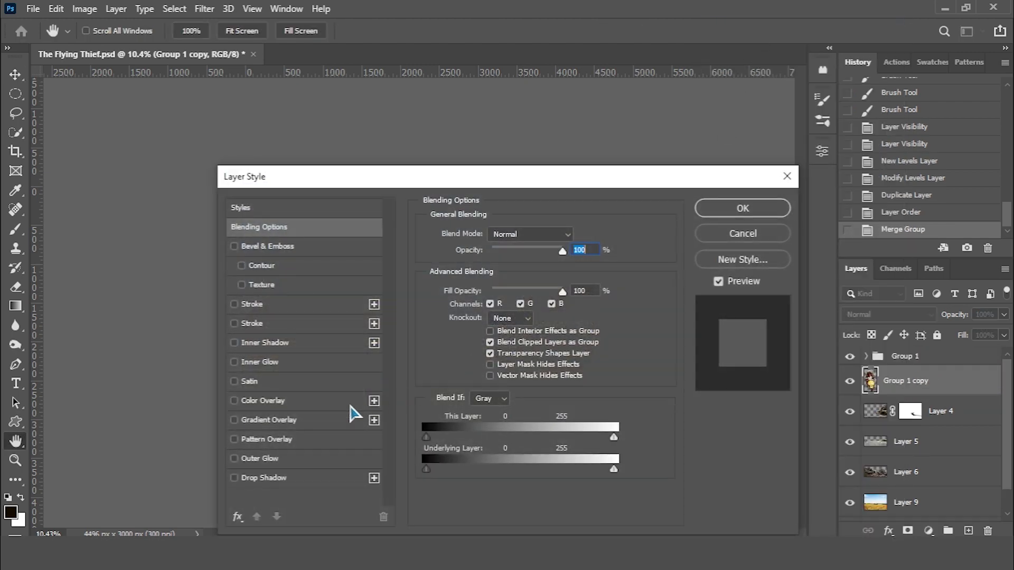
click(314, 403)
click(573, 238)
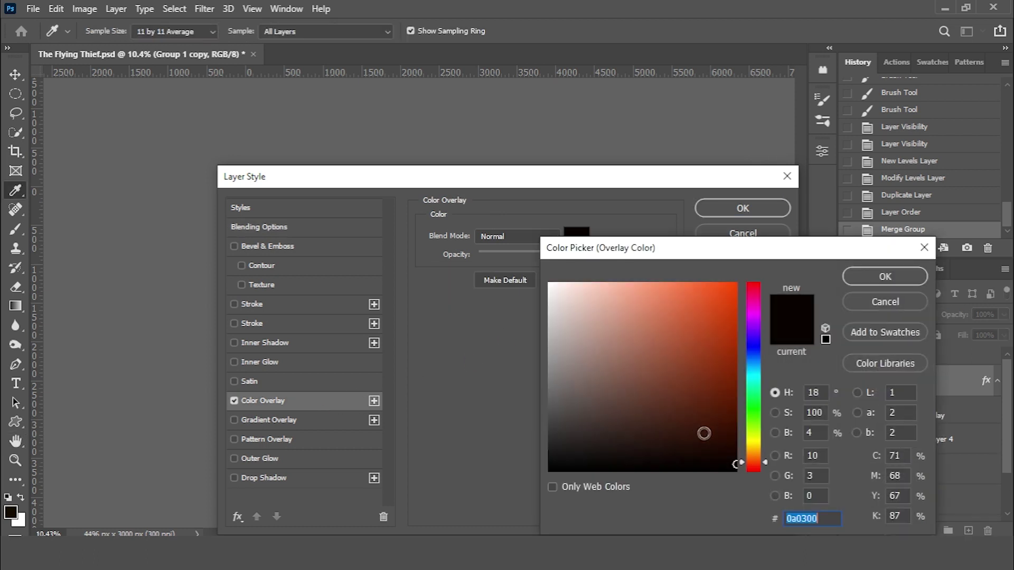
click(736, 449)
click(734, 452)
click(864, 280)
click(750, 210)
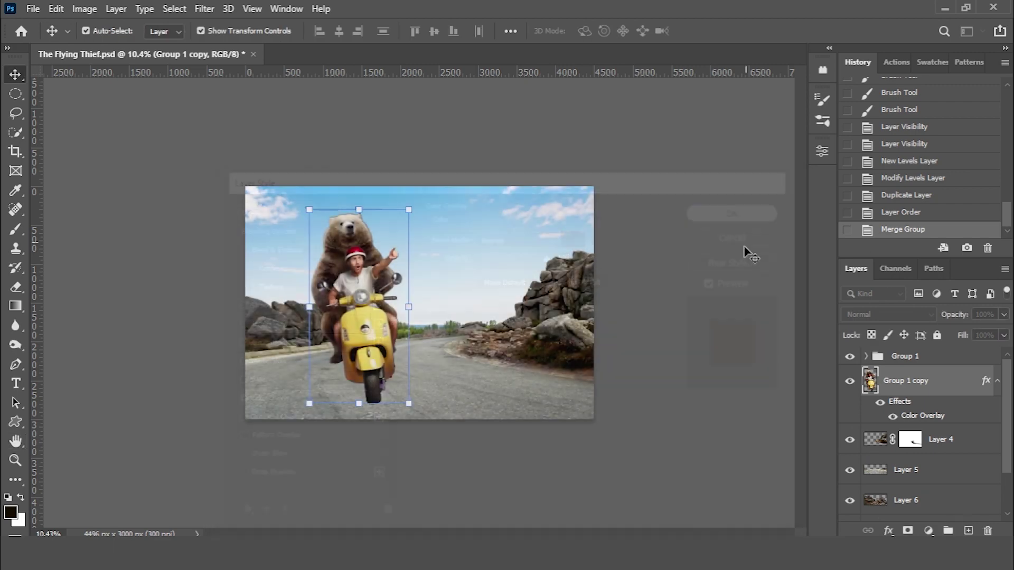
Rasterize the silhouette's layer style and put it into Free Transform.
right_click(872, 383)
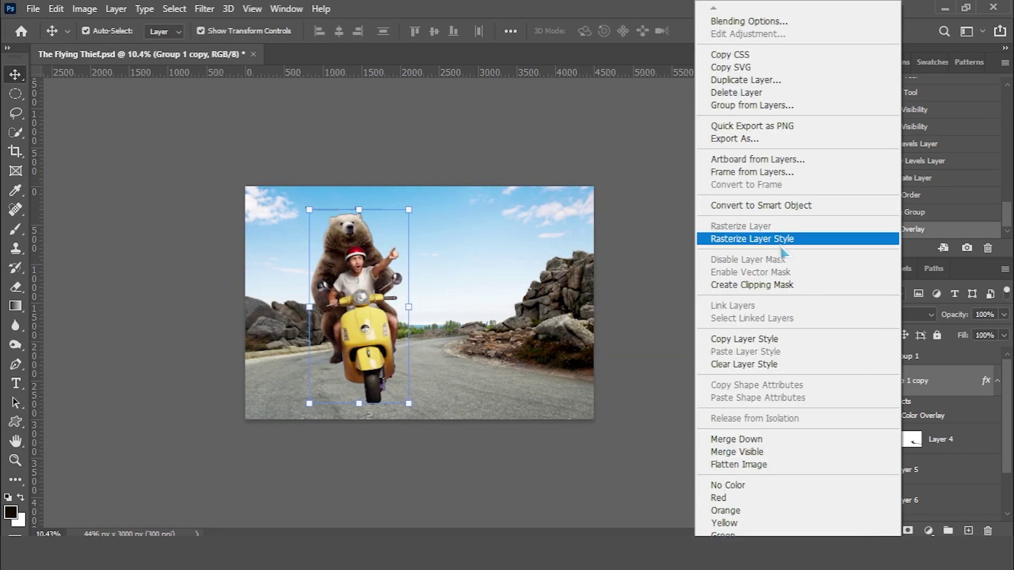
click(783, 246)
key(ctrl+t)
right_click(381, 255)
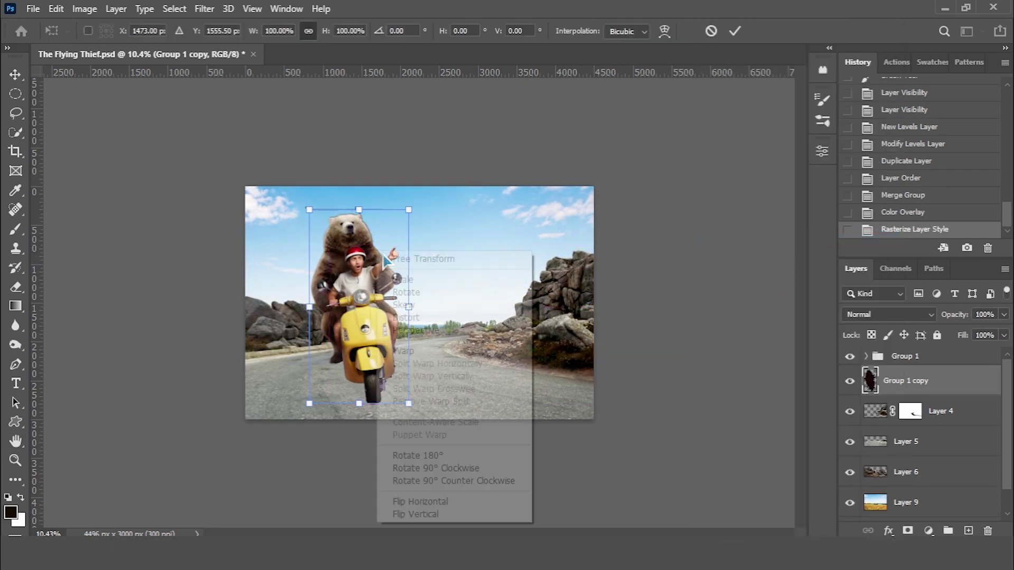
Distort the silhouette so it lies flat across the road under the scooter.
click(407, 318)
mouse_move(359, 209)
mouse_down()
mouse_move(457, 461)
mouse_move(442, 423)
mouse_up()
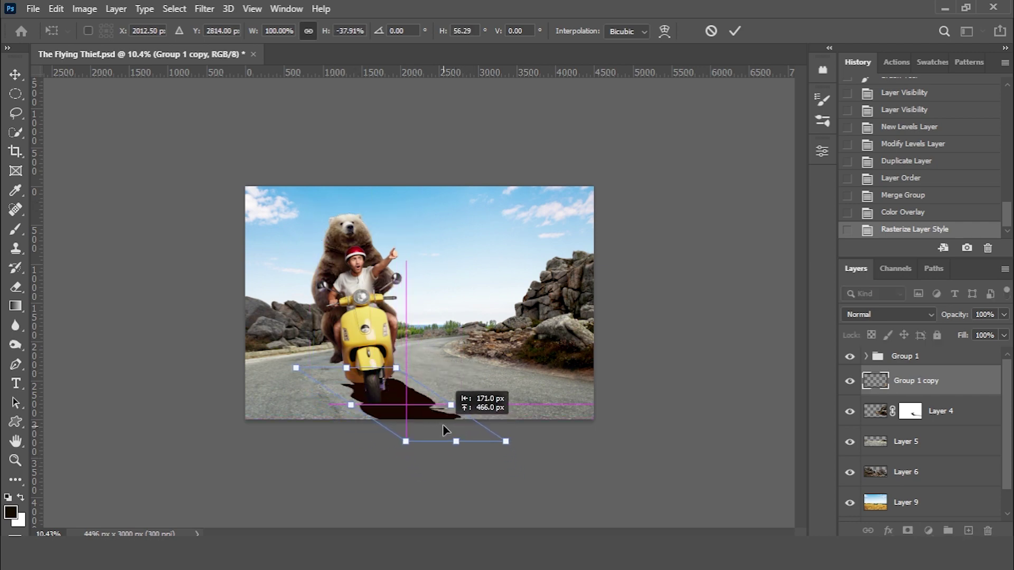
key(Return)
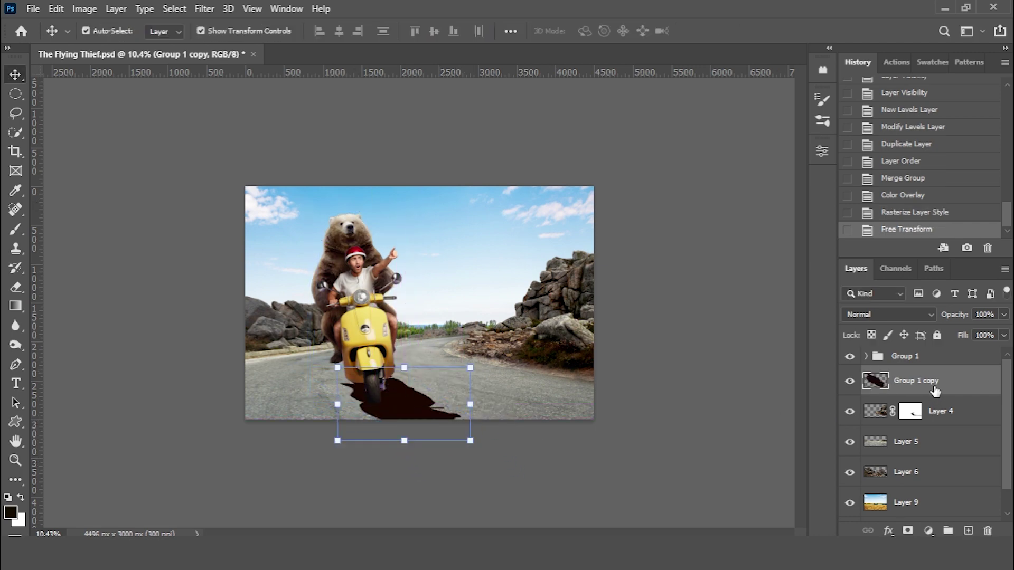
drag(405, 442, 420, 459)
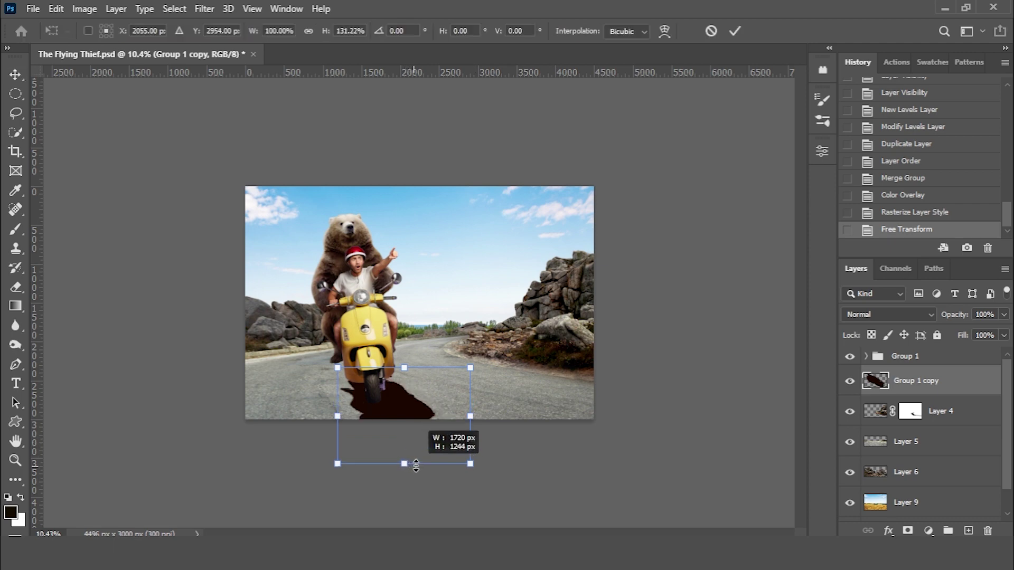
drag(470, 423, 474, 424)
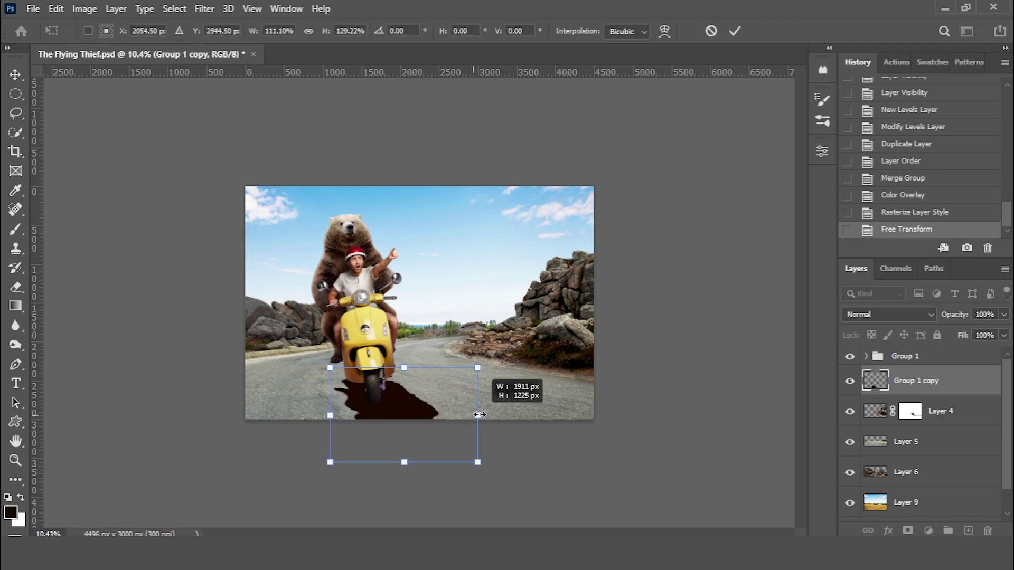
Refine the shadow with Perspective, widening and lengthening its far end.
right_click(417, 415)
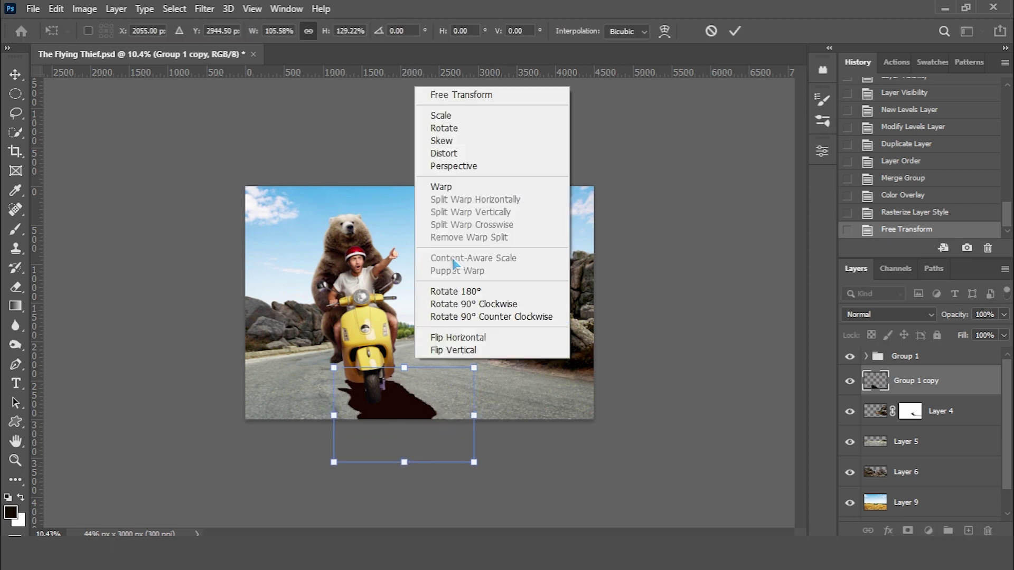
click(453, 166)
drag(474, 462, 493, 463)
drag(411, 462, 419, 485)
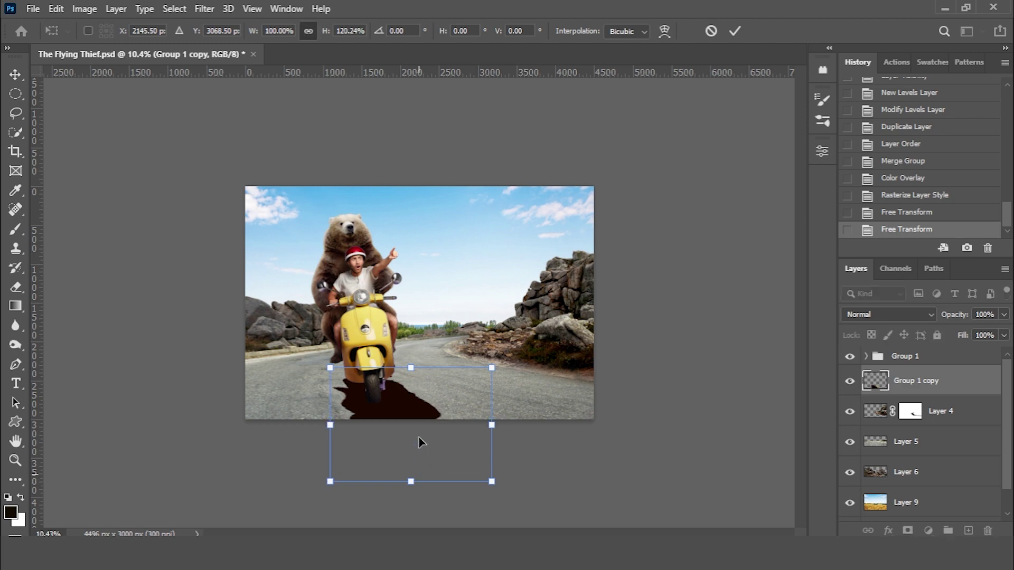
key(Return)
drag(418, 491, 417, 494)
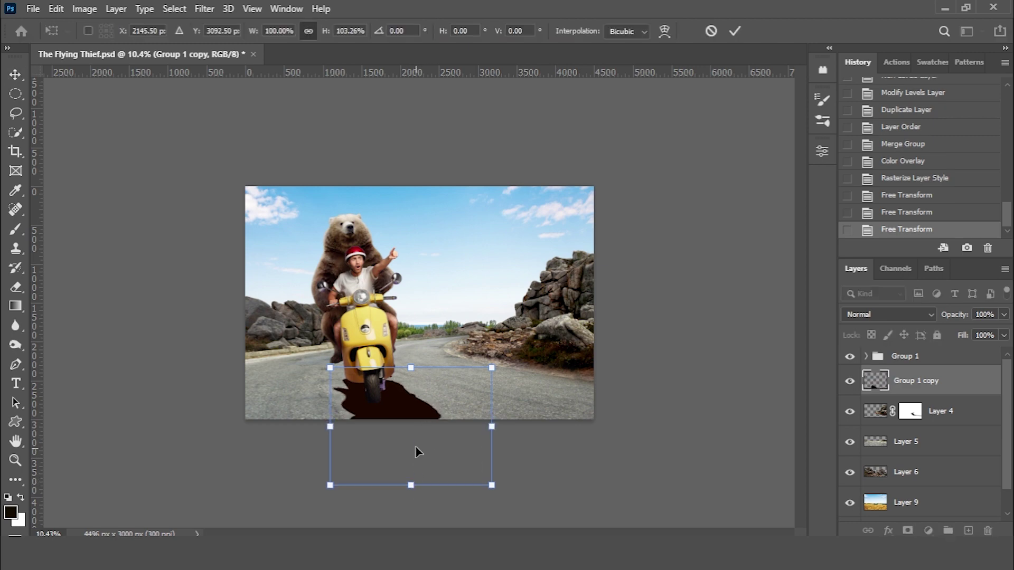
key(Return)
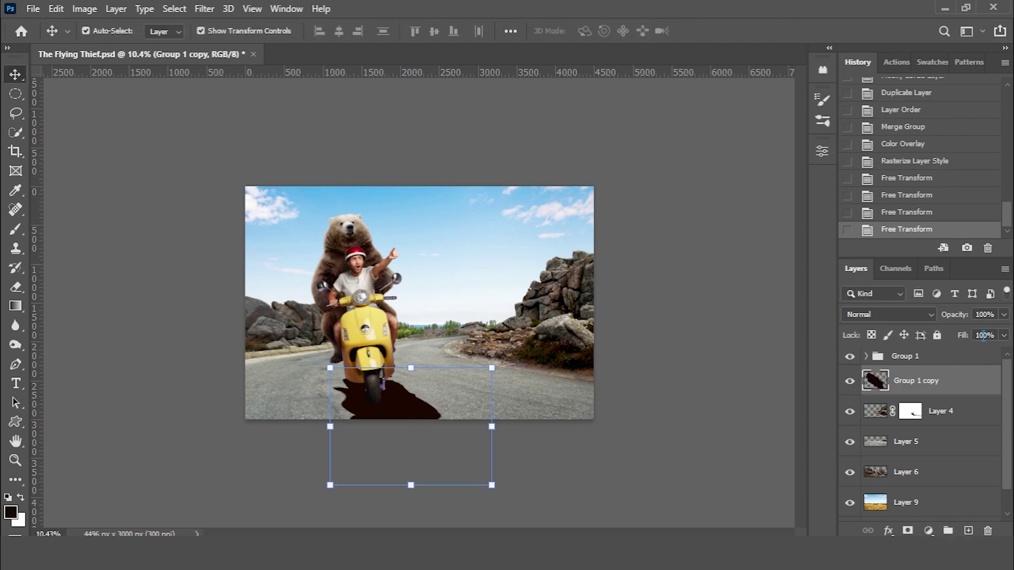
Set the shadow to 60% fill, nudge it right, and desaturate it to -61.
text(60)
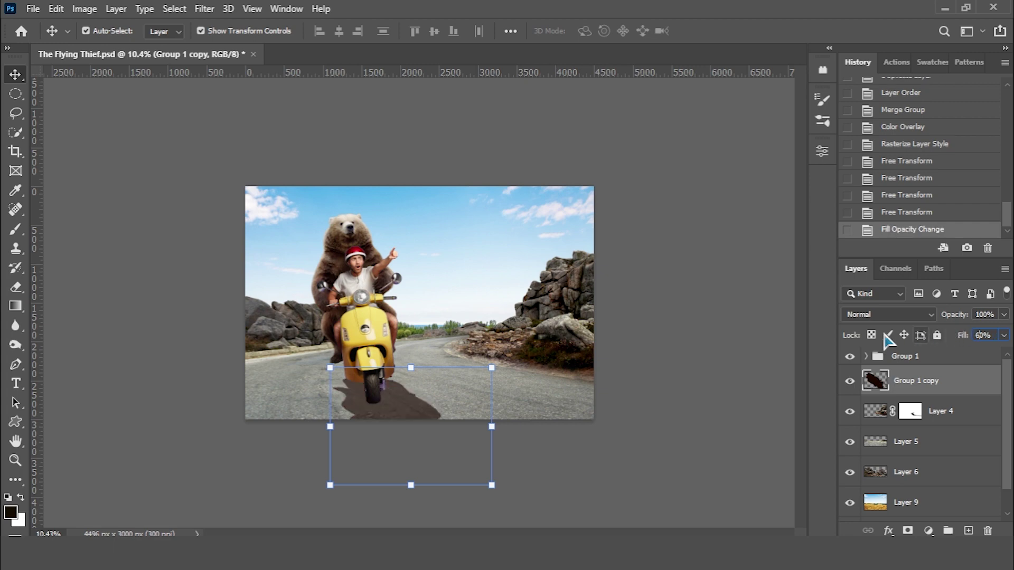
ctrl+click(924, 381)
key(shift+Right)
key(shift+Right)
key(shift+Right)
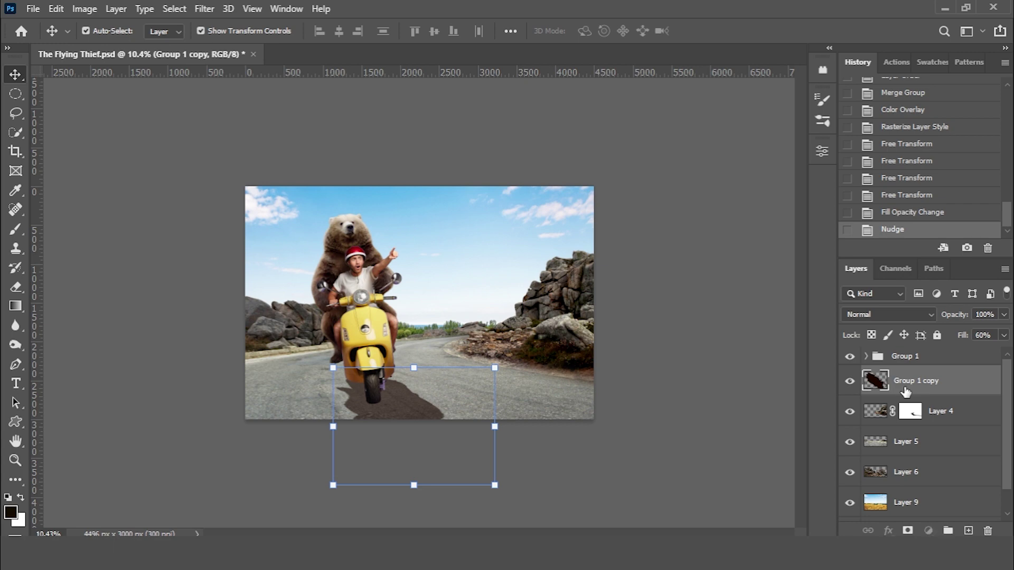
key(ctrl+u)
drag(735, 163, 690, 164)
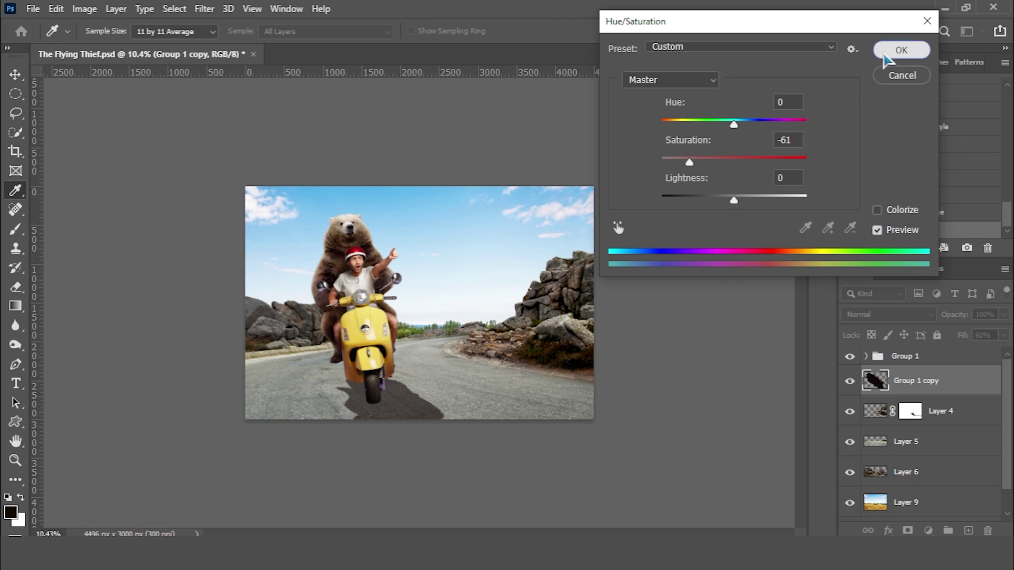
click(902, 50)
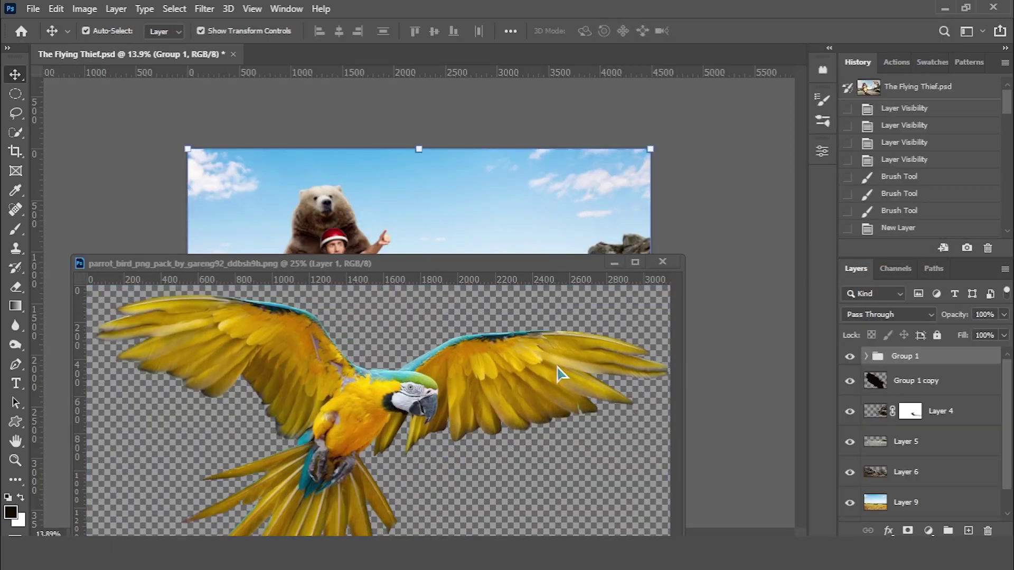
Bring the parrot into the document, scaled to about half, in the upper-right sky.
drag(561, 374, 622, 267)
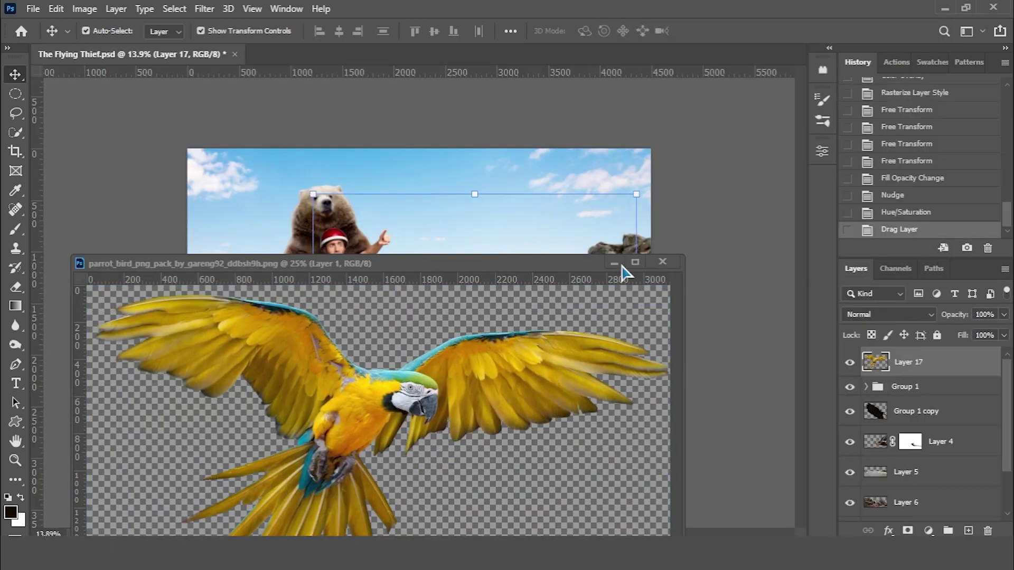
drag(631, 207, 598, 222)
drag(529, 238, 591, 203)
key(Return)
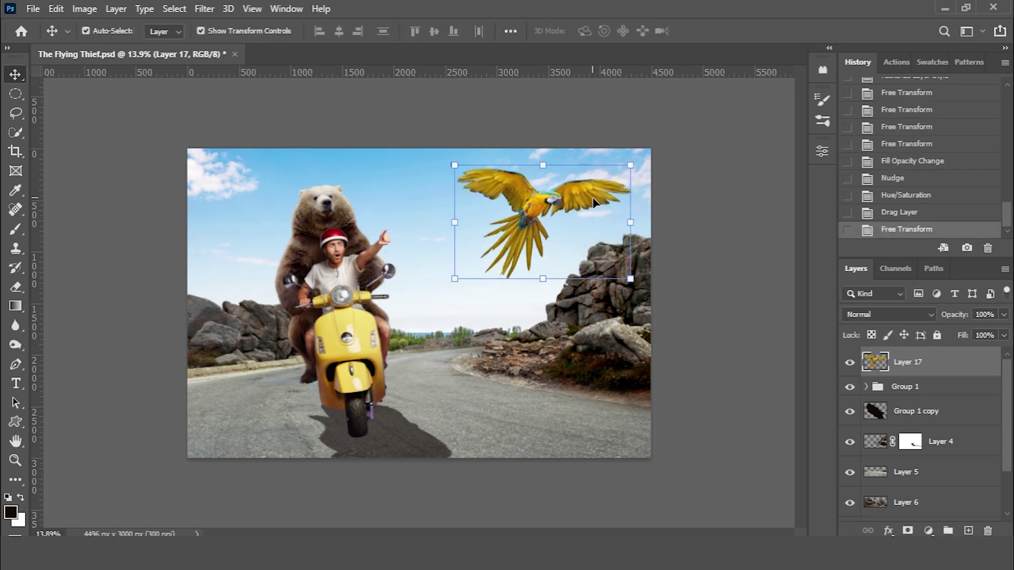
Brighten the parrot slightly, reduce its saturation to -22, and move it further right.
click(84, 9)
click(417, 30)
drag(695, 129, 700, 129)
key(Return)
key(ctrl+u)
drag(735, 157, 718, 158)
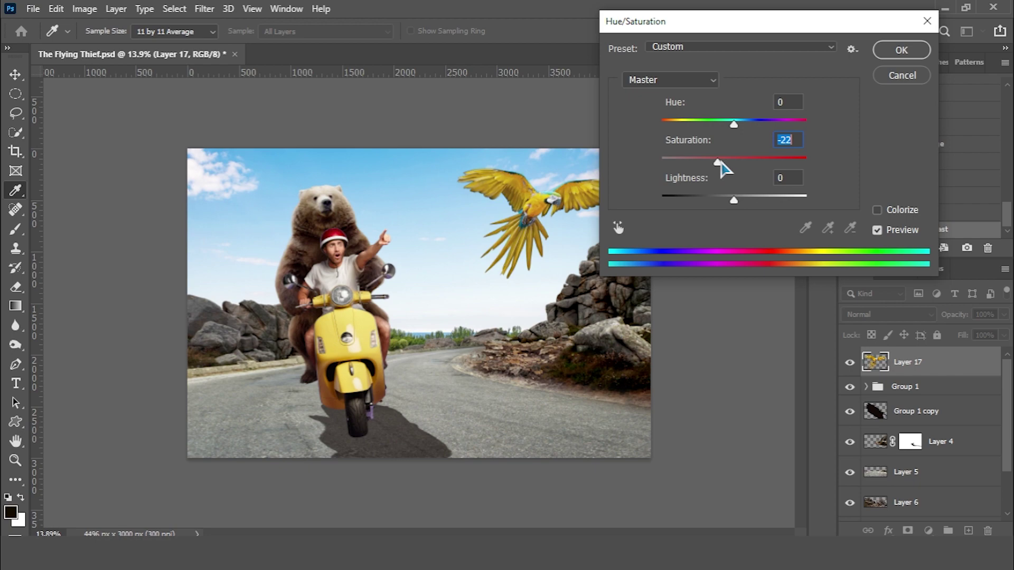
key(Return)
scroll(544, 222, up, 5)
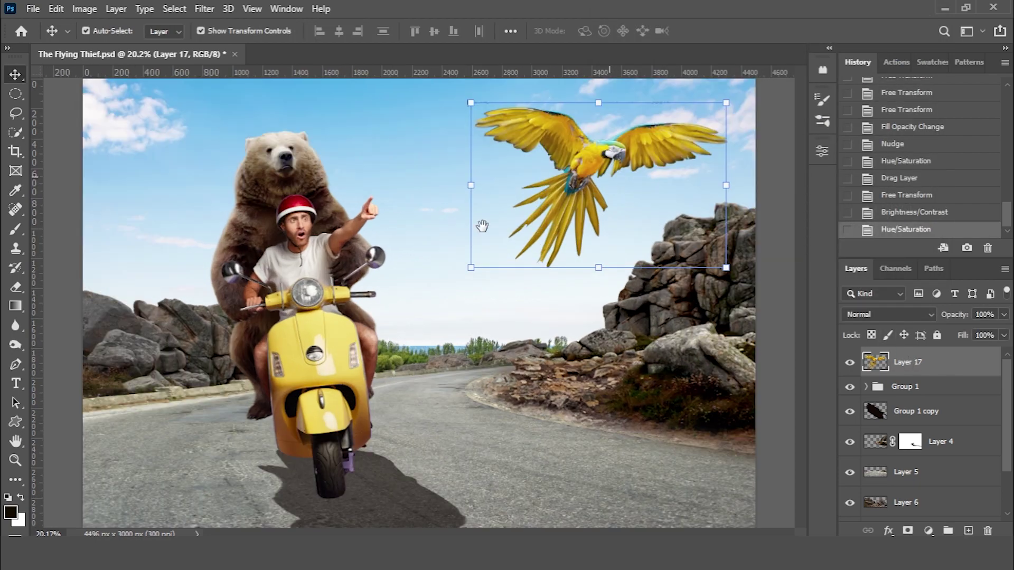
drag(484, 225, 499, 230)
Add an Inner Shadow to the parrot and split it onto its own layer.
double_click(925, 362)
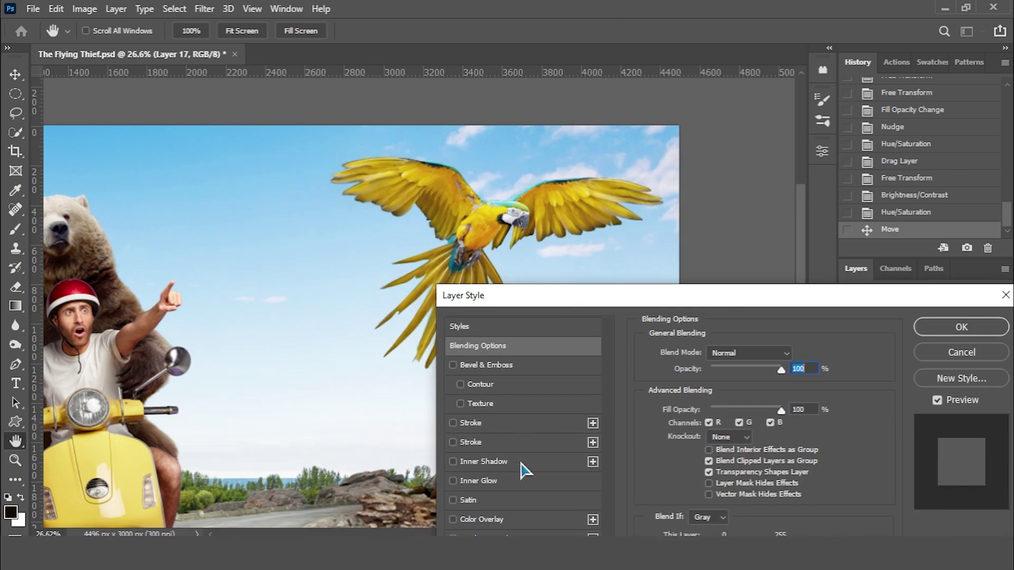
click(521, 464)
click(949, 329)
right_click(936, 397)
click(911, 361)
click(887, 363)
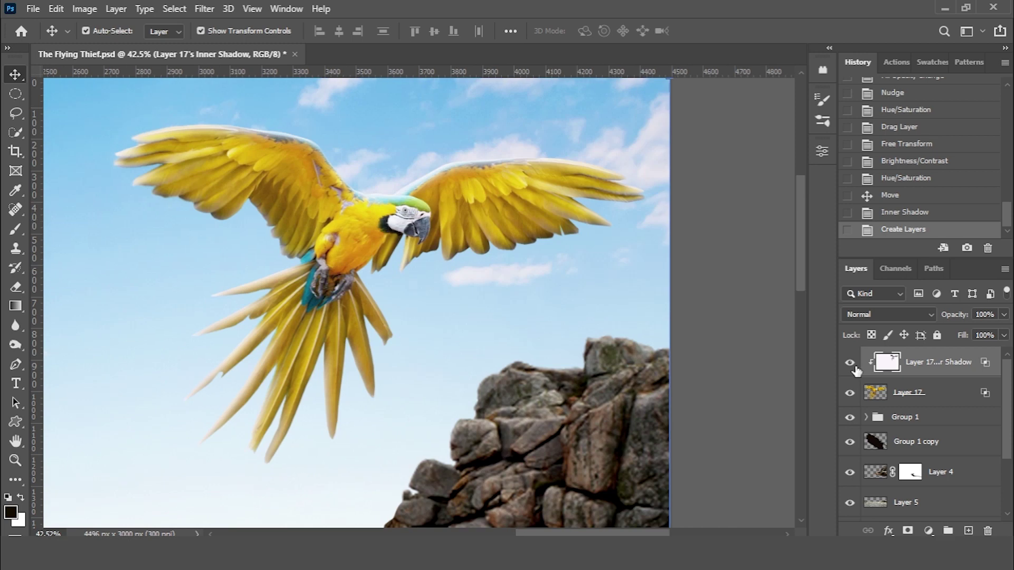
mouse_move(887, 364)
mouse_down()
mouse_move(912, 399)
mouse_move(922, 359)
mouse_up()
Trace the parrot's left wing with the Pen tool and turn the path into a selection.
key(p)
click(892, 395)
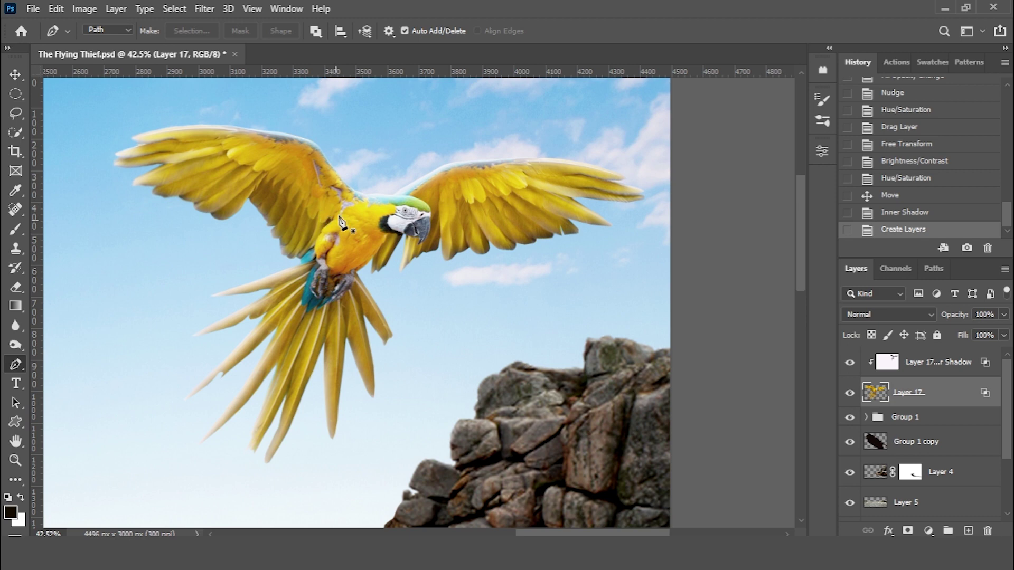
drag(286, 261, 298, 257)
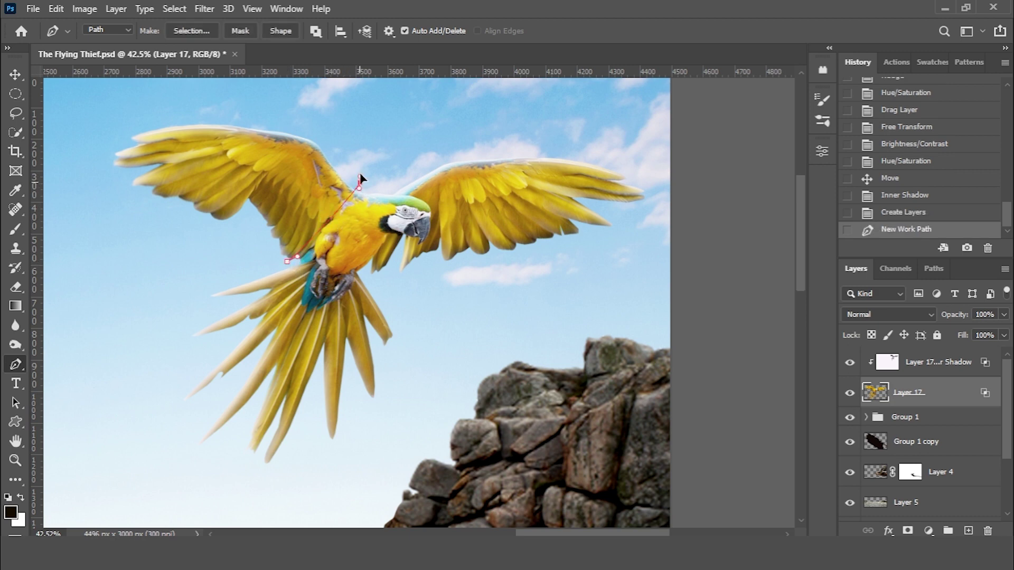
scroll(360, 180, down, 3)
drag(286, 118, 221, 113)
drag(153, 130, 138, 151)
click(145, 193)
drag(173, 199, 211, 204)
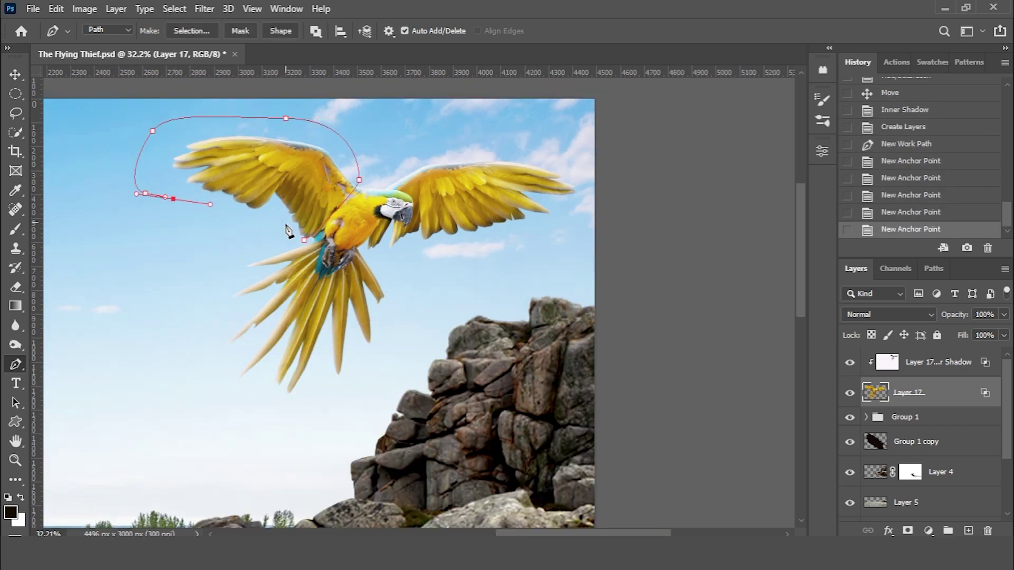
click(304, 246)
right_click(282, 244)
click(328, 256)
click(582, 135)
Copy the wing onto Layer 18 and clip the inner shadow back onto Layer 17.
key(ctrl+j)
key(v)
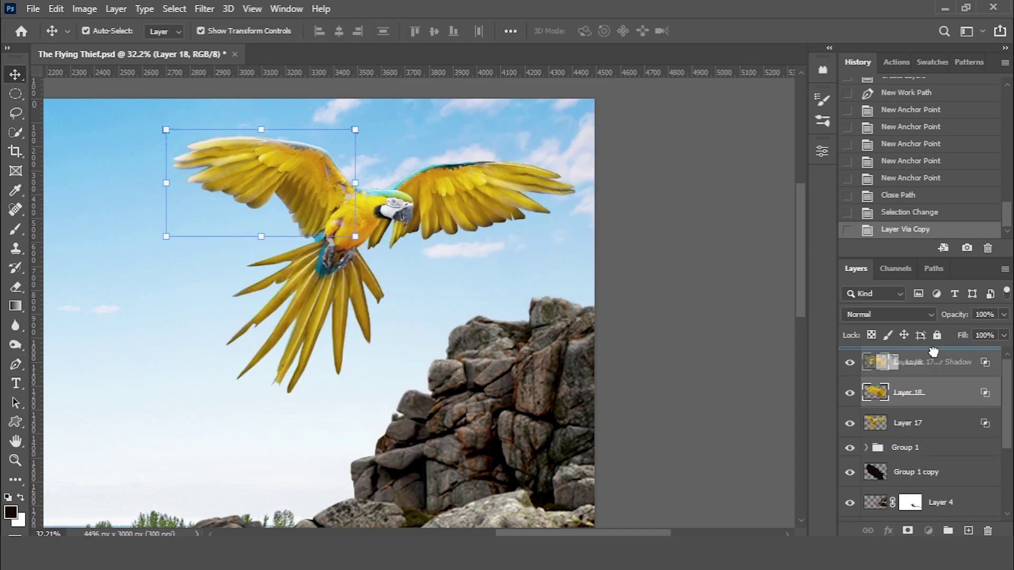
drag(926, 402, 930, 369)
right_click(931, 394)
click(824, 284)
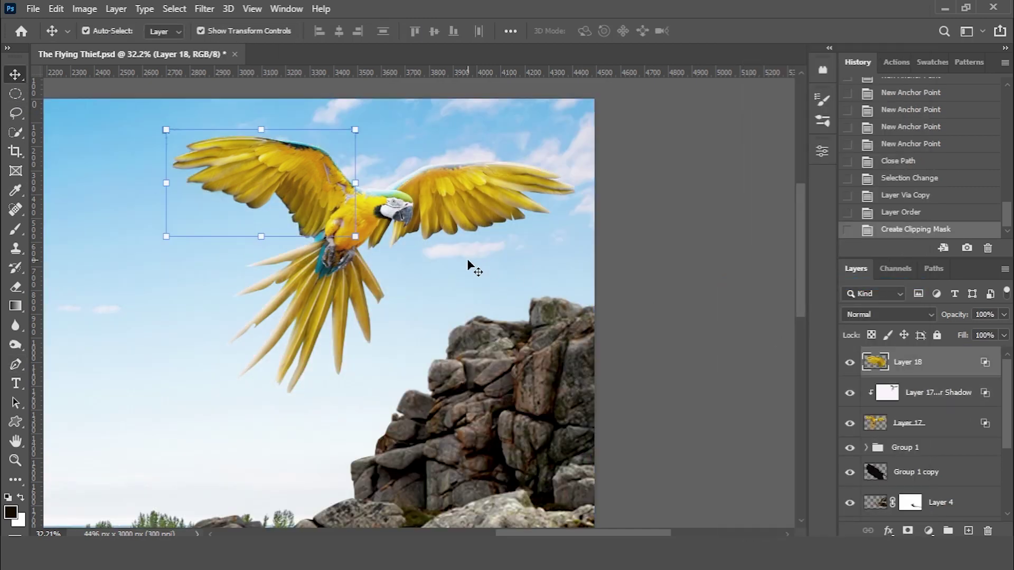
Rotate the wing copy, then duplicate it rotated about -19° and shifted down-left.
drag(371, 122, 338, 152)
key(Return)
key(ctrl+j)
drag(341, 150, 338, 136)
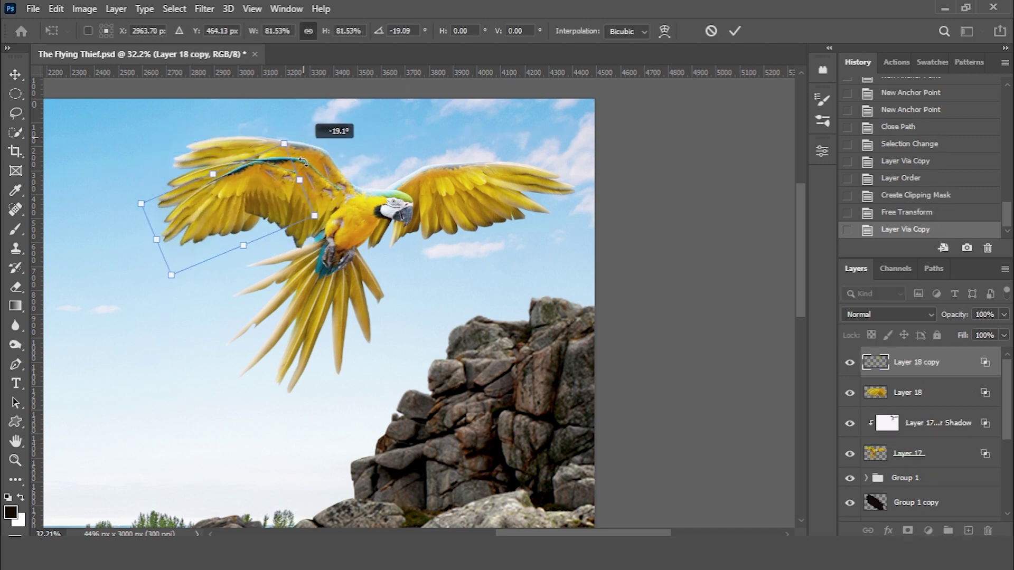
drag(336, 180, 289, 214)
key(Return)
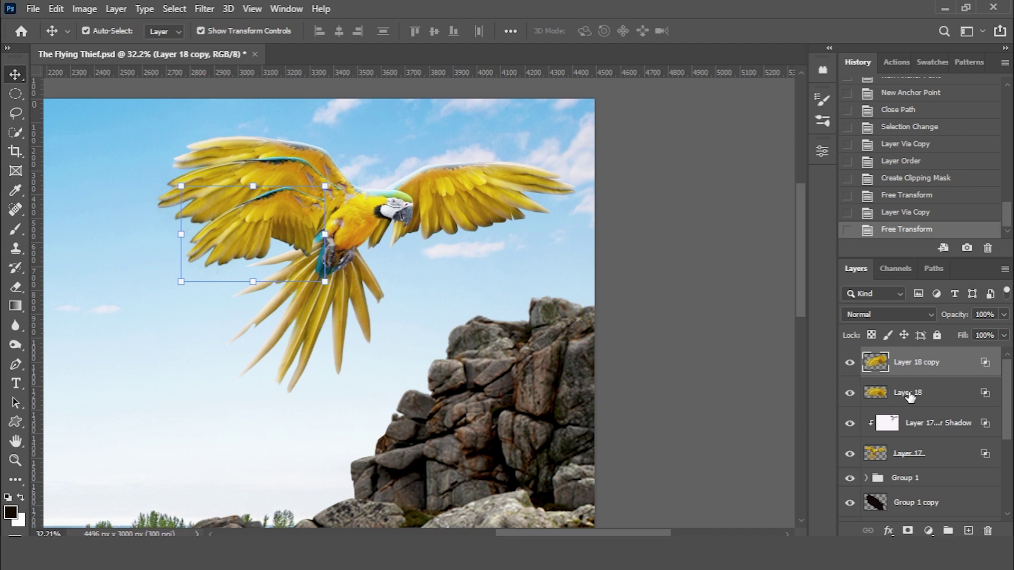
Apply a Motion Blur of 50° and 110 pixels to Layer 18.
click(909, 395)
click(204, 9)
click(420, 280)
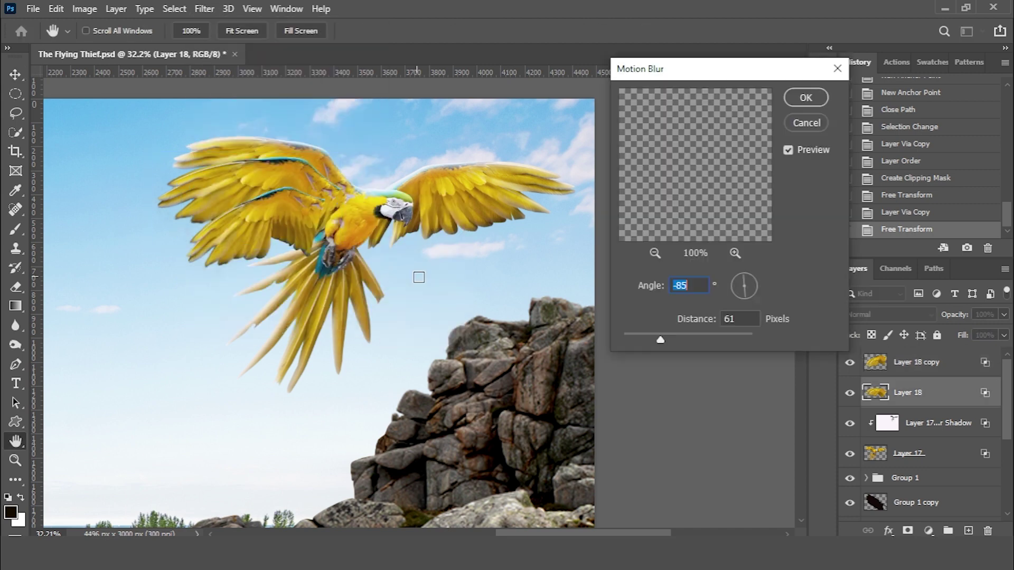
drag(745, 292, 748, 283)
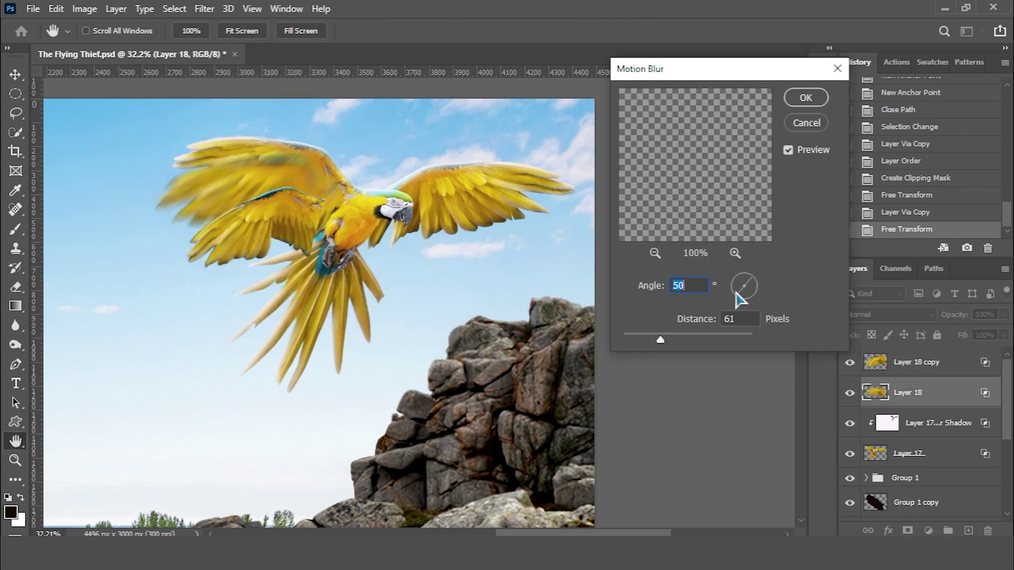
click(676, 339)
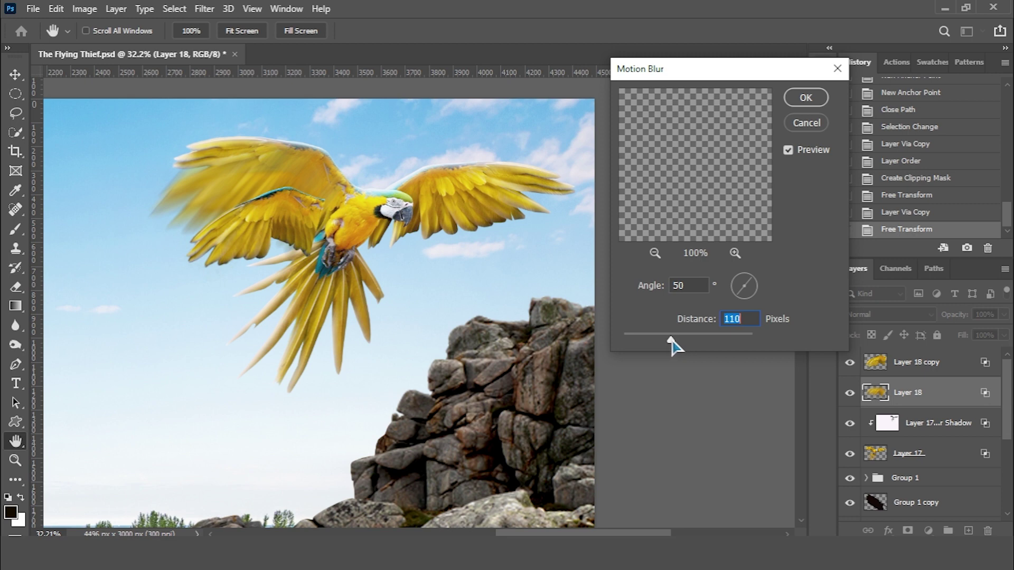
click(800, 105)
Repeat the motion blur on Layer 18 copy and select both wing layers.
key(v)
key(alt+bracketright)
click(204, 9)
click(274, 21)
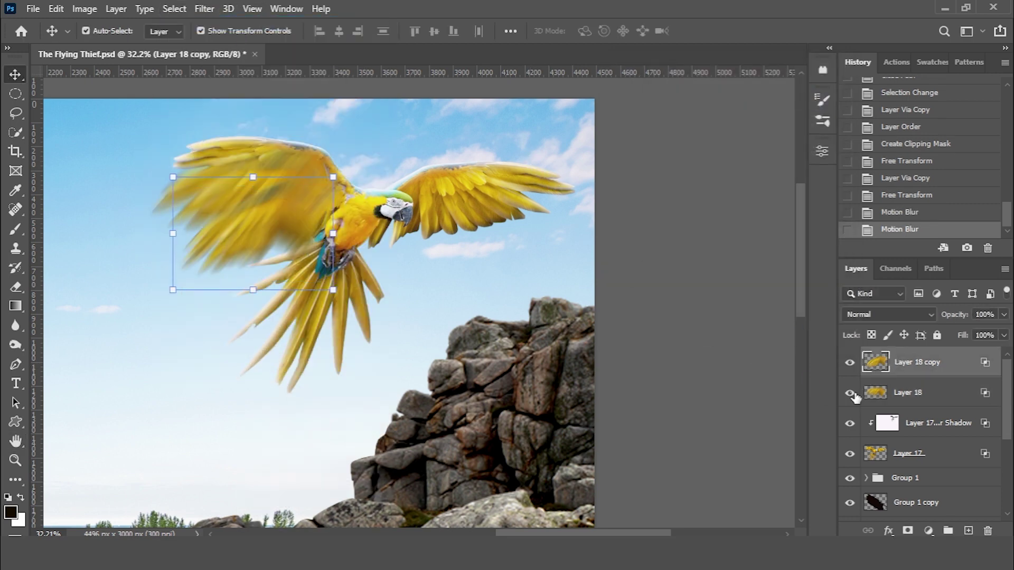
ctrl+click(903, 393)
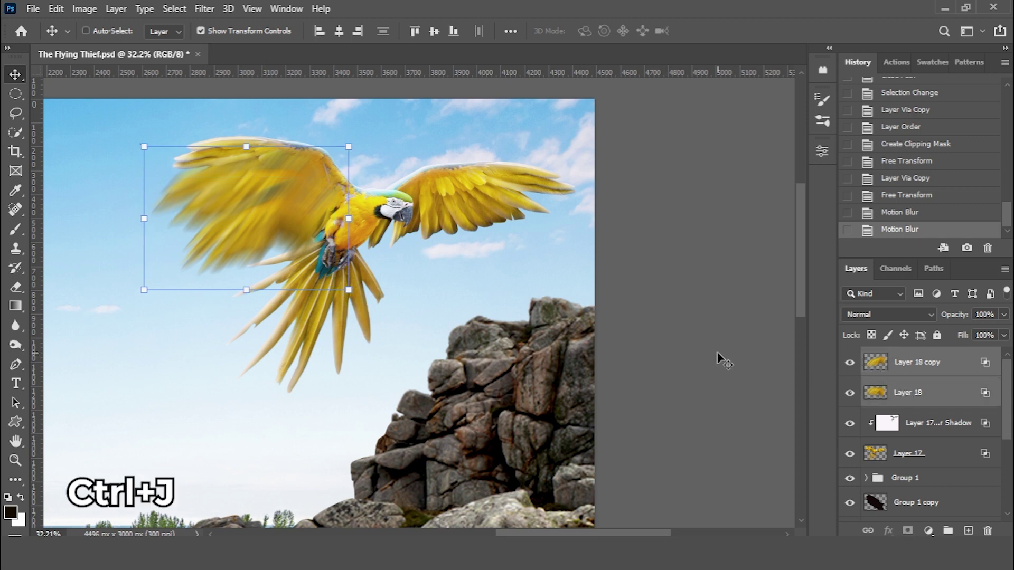
Merge the blurred wings, then mirror a copy over the right wing and distort it to fit.
key(ctrl+e)
key(ctrl+j)
key(ctrl+t)
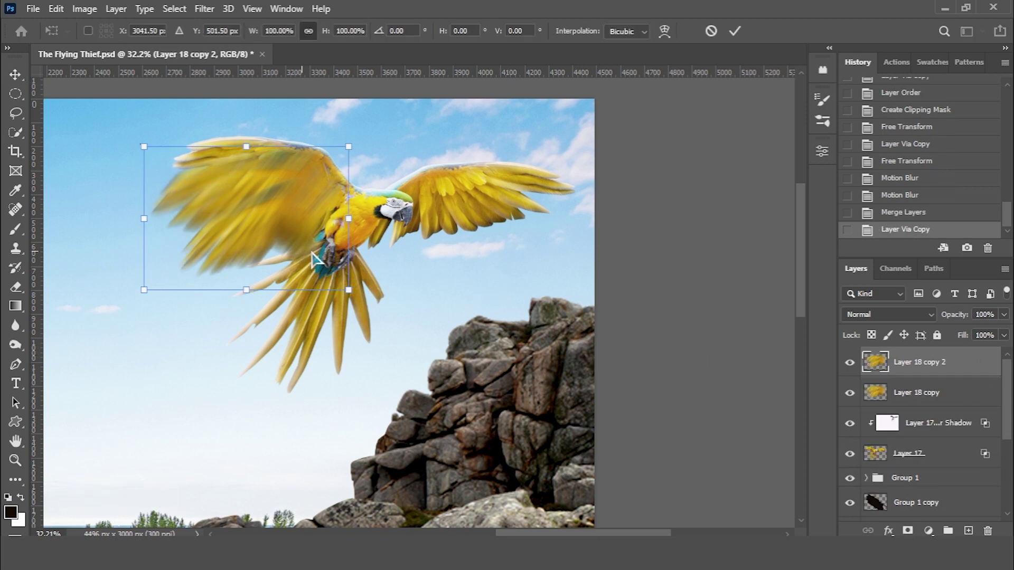
right_click(305, 251)
click(370, 504)
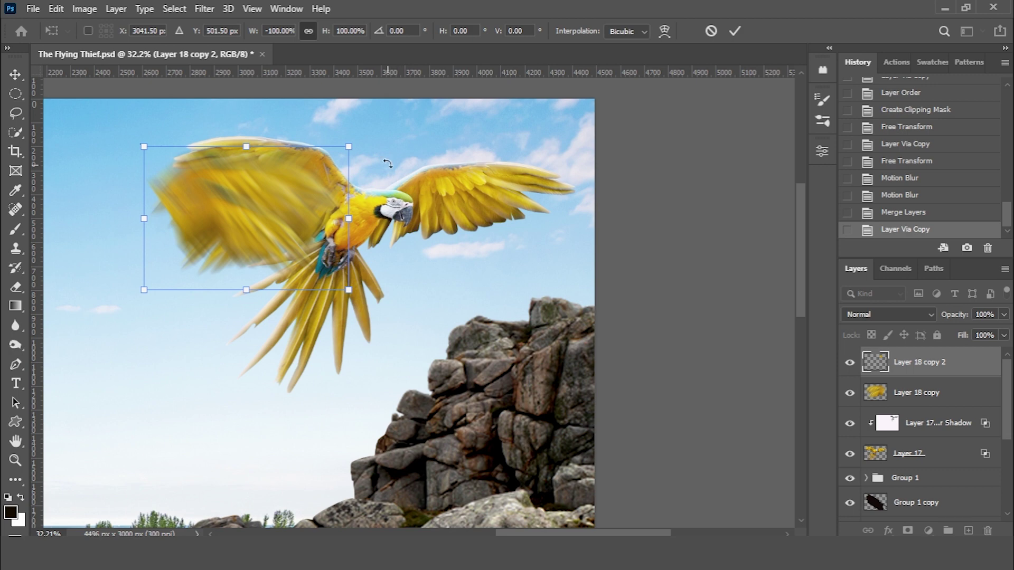
drag(265, 189, 525, 189)
drag(589, 148, 597, 166)
right_click(541, 223)
click(563, 287)
drag(559, 322, 518, 300)
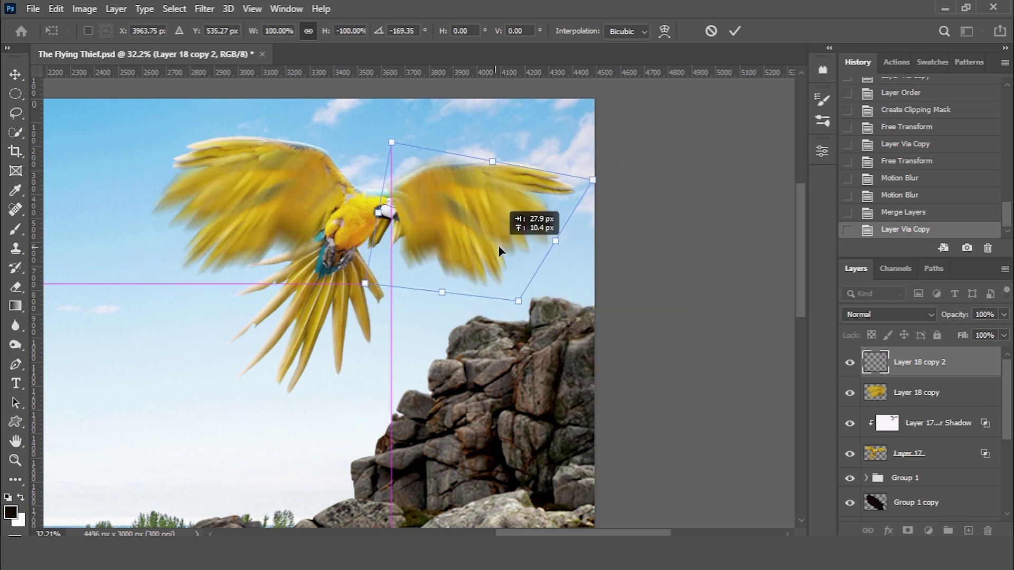
key(Return)
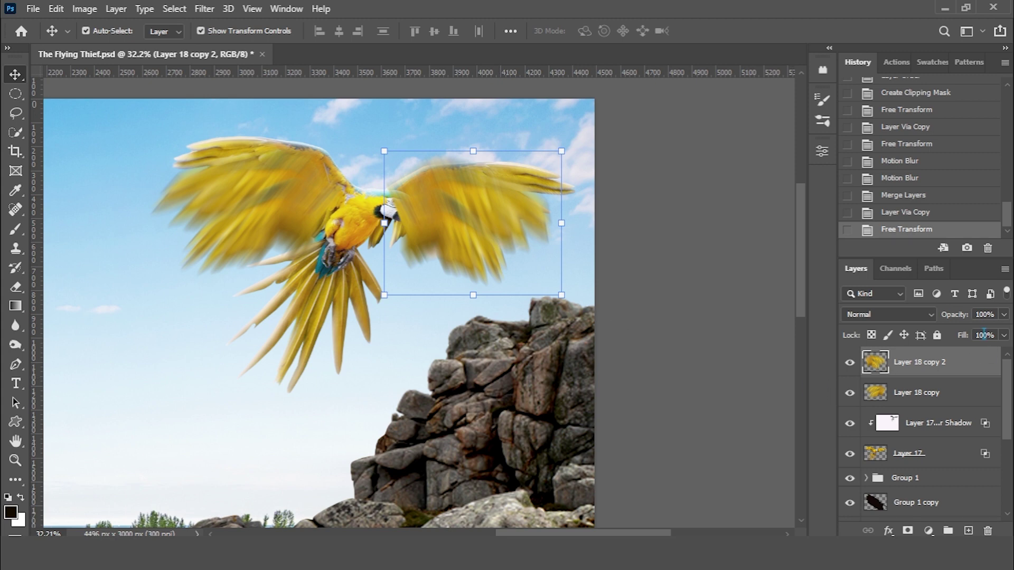
Lower both blurred wing layers to 80% fill and fit the image in view.
text(80)
key(Return)
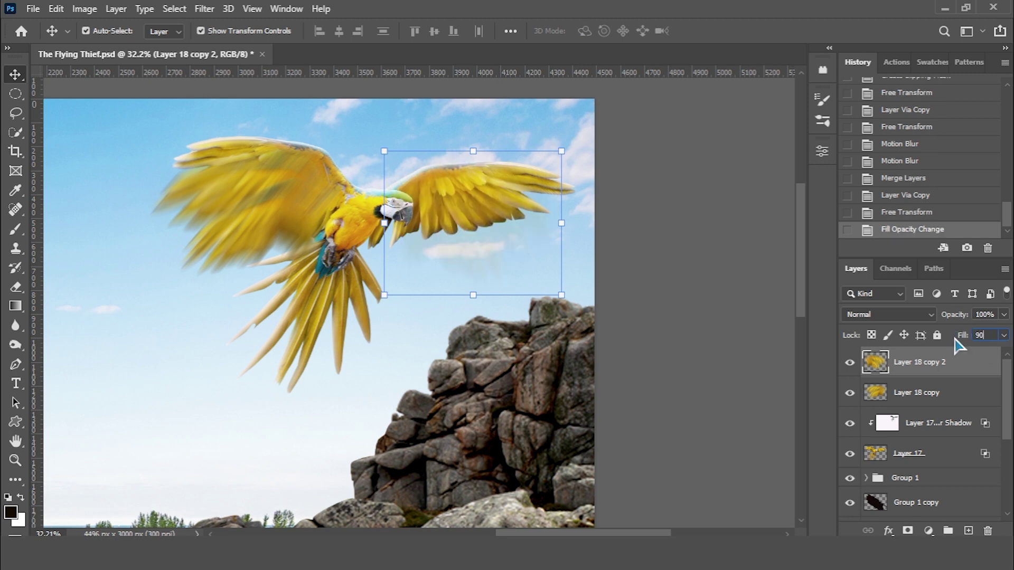
key(alt+bracketleft)
text(80)
key(Return)
click(929, 362)
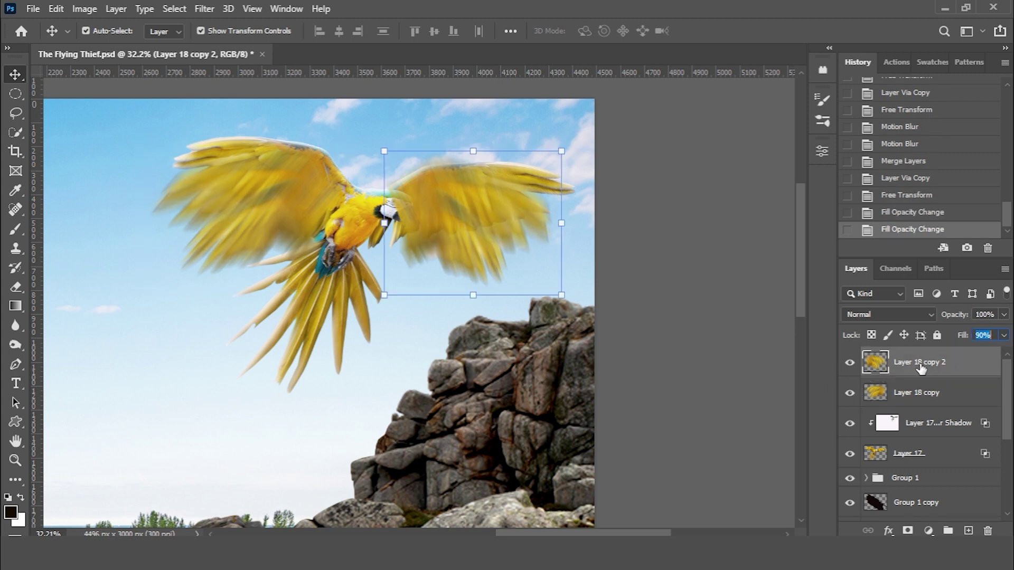
click(708, 344)
key(ctrl+0)
scroll(692, 193, up, 2)
scroll(699, 134, up, 2)
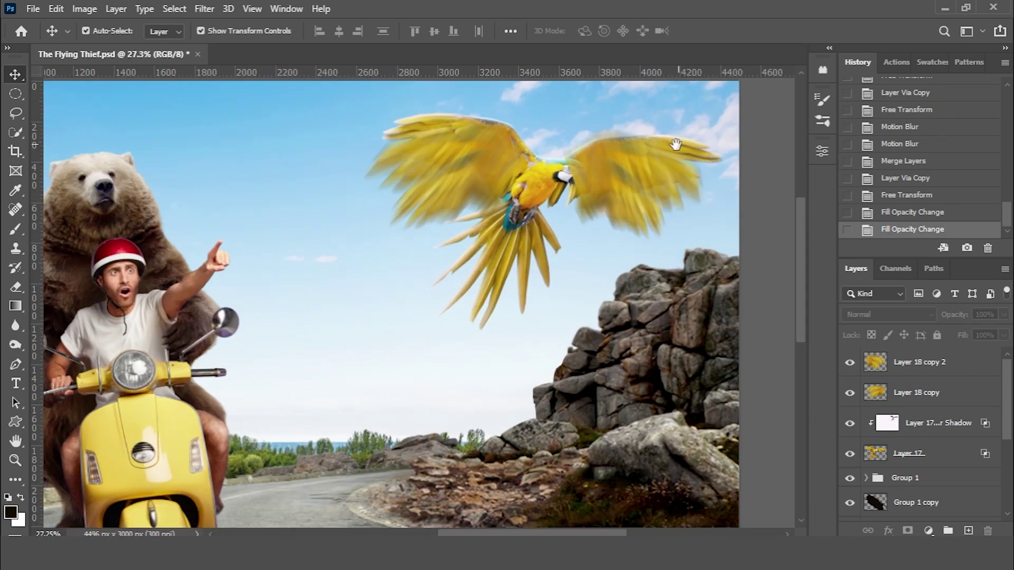
scroll(676, 145, up, 2)
Mask both blurred wings and brush the blur off the parrot's head.
click(909, 368)
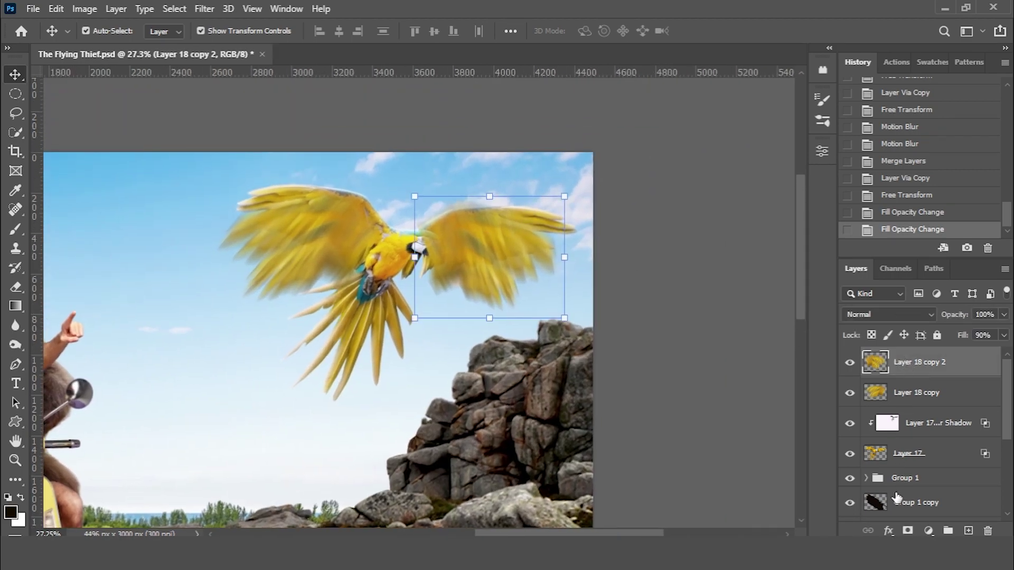
click(907, 531)
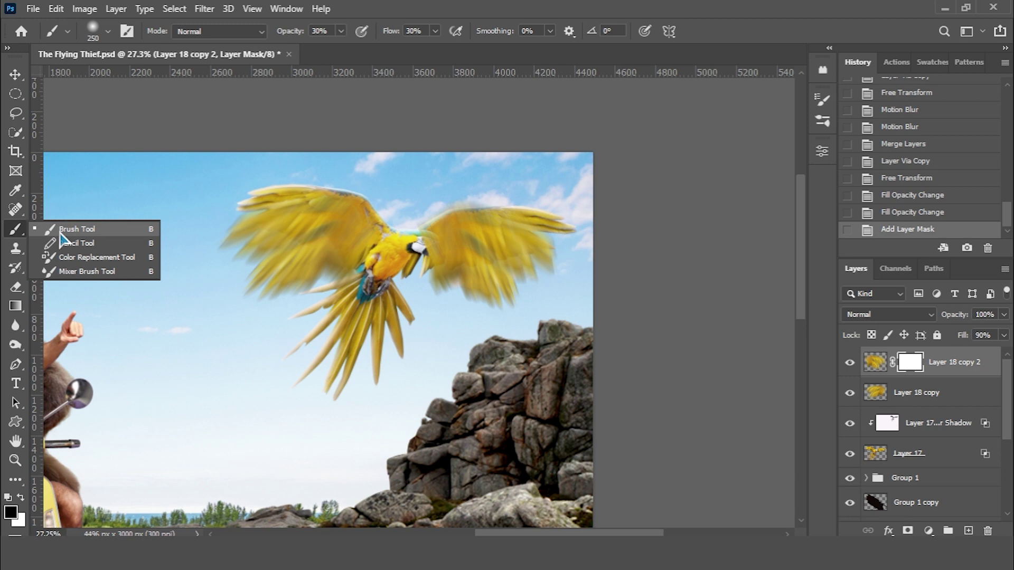
right_click(280, 254)
drag(412, 232, 427, 238)
click(913, 394)
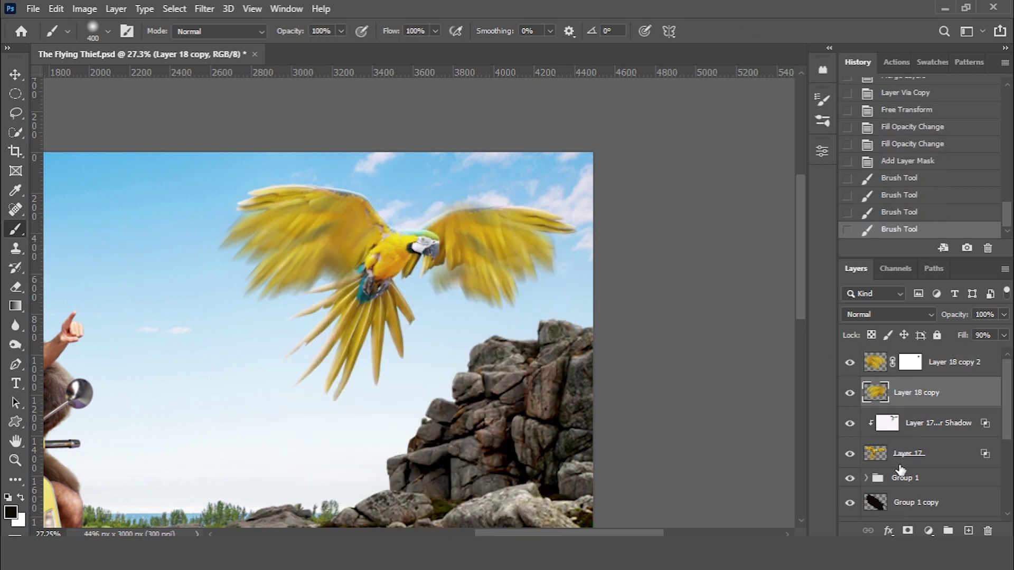
click(904, 530)
key(bracketright)
drag(401, 243, 398, 209)
click(901, 213)
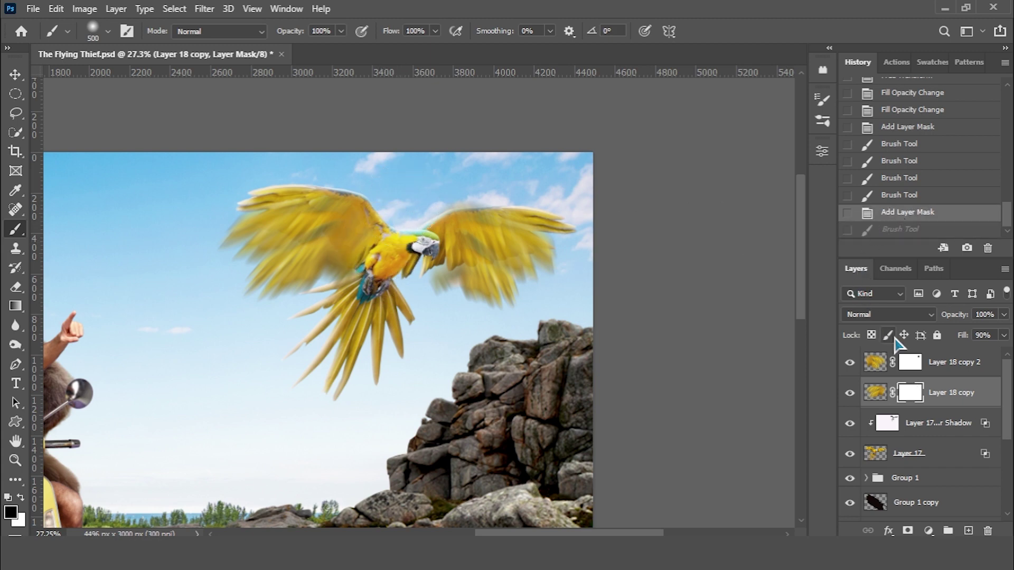
Set the left blurred wing to 60% fill and the right one to 70%.
click(874, 394)
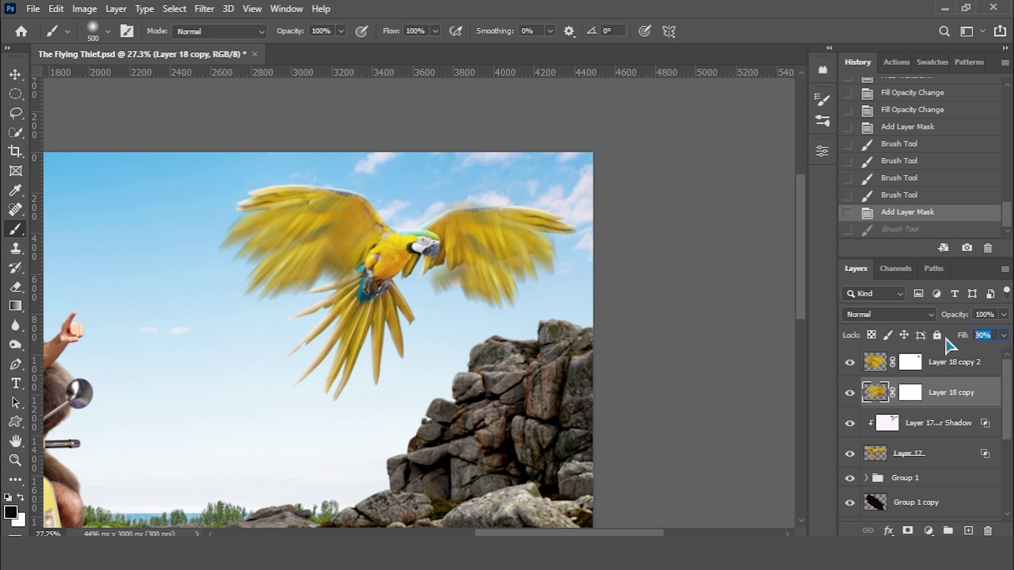
text(60)
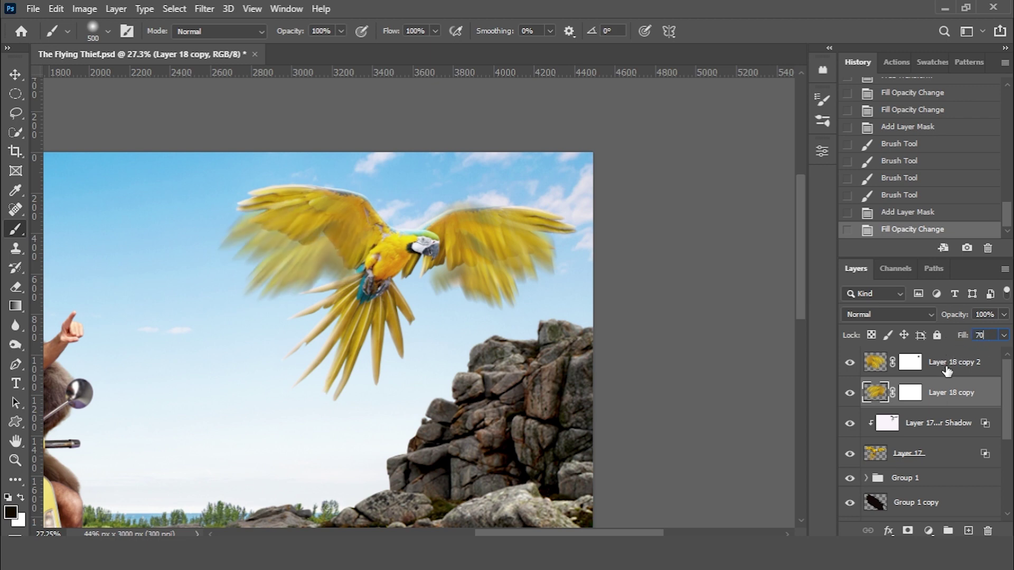
click(951, 363)
text(70v)
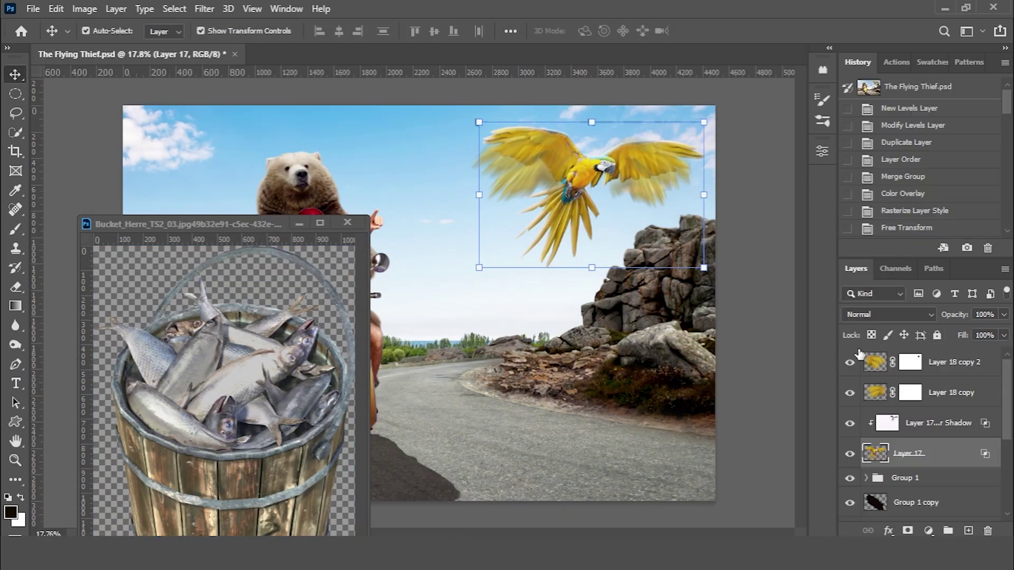
Group the parrot and wing layers into Group 2 and select its top layer.
shift+click(951, 364)
key(ctrl+g)
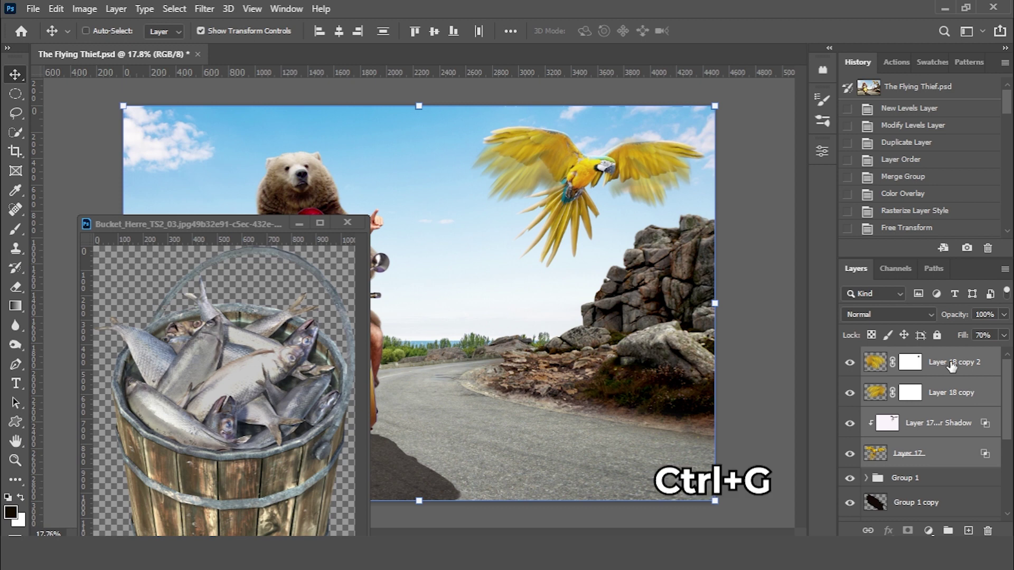
click(866, 357)
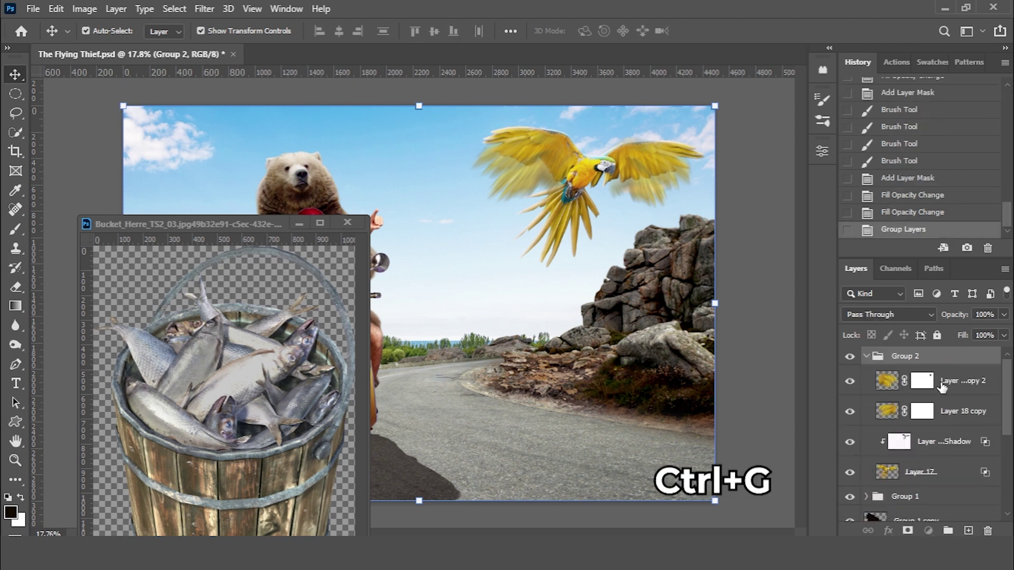
click(943, 388)
Bring the fish bucket into the composite, rotated and shrunk beneath the parrot.
drag(222, 380, 515, 295)
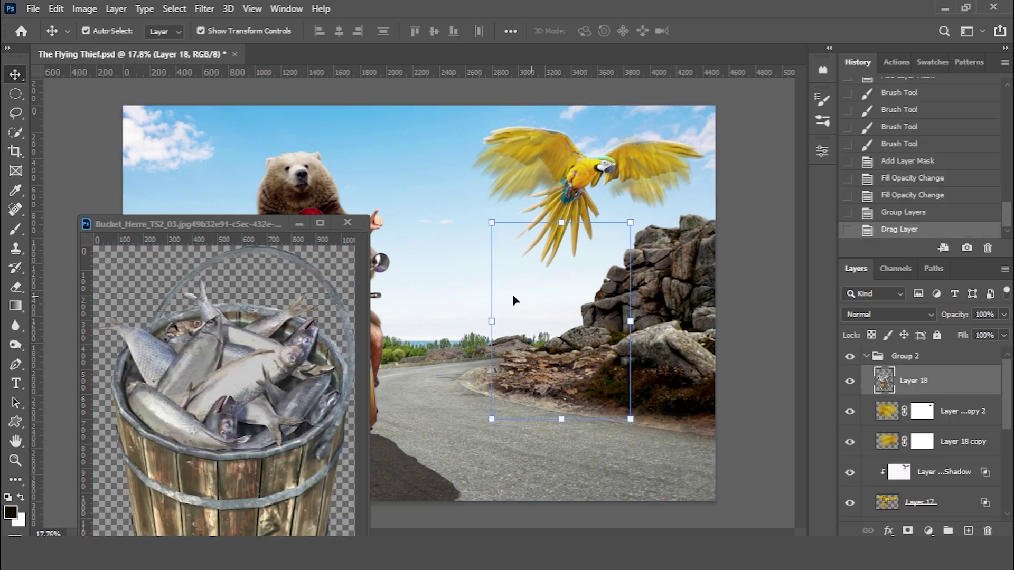
click(347, 222)
key(ctrl+t)
drag(642, 217, 586, 174)
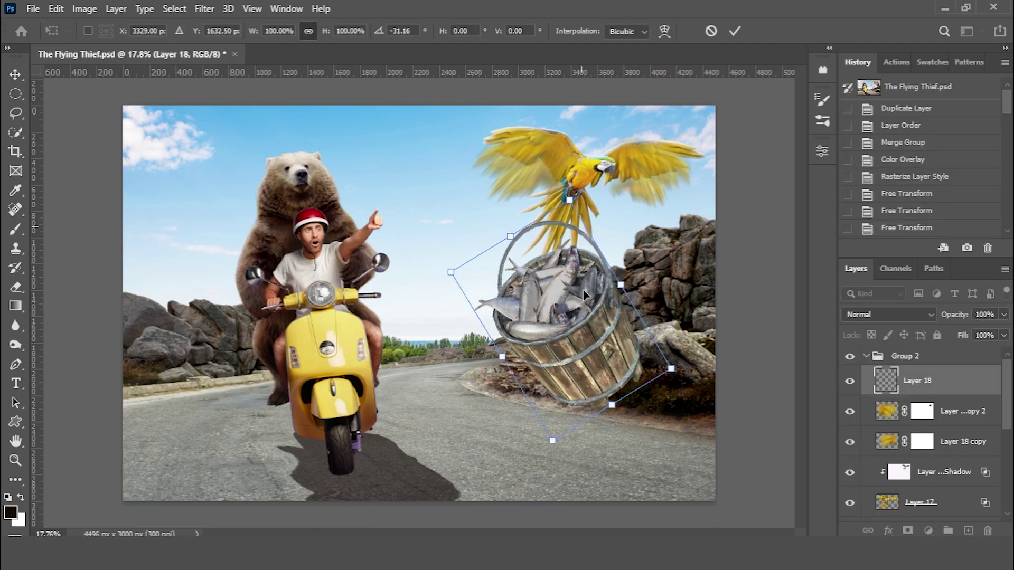
mouse_move(621, 284)
mouse_down()
mouse_move(592, 264)
mouse_move(639, 153)
mouse_move(655, 185)
mouse_up()
key(Return)
key(ctrl+minus)
Nudge the bucket right and down and enlarge it slightly.
key(Up)
key(shift+Right)
key(shift+Right)
key(shift+Right)
key(shift+Down)
key(shift+Down)
drag(534, 294, 527, 303)
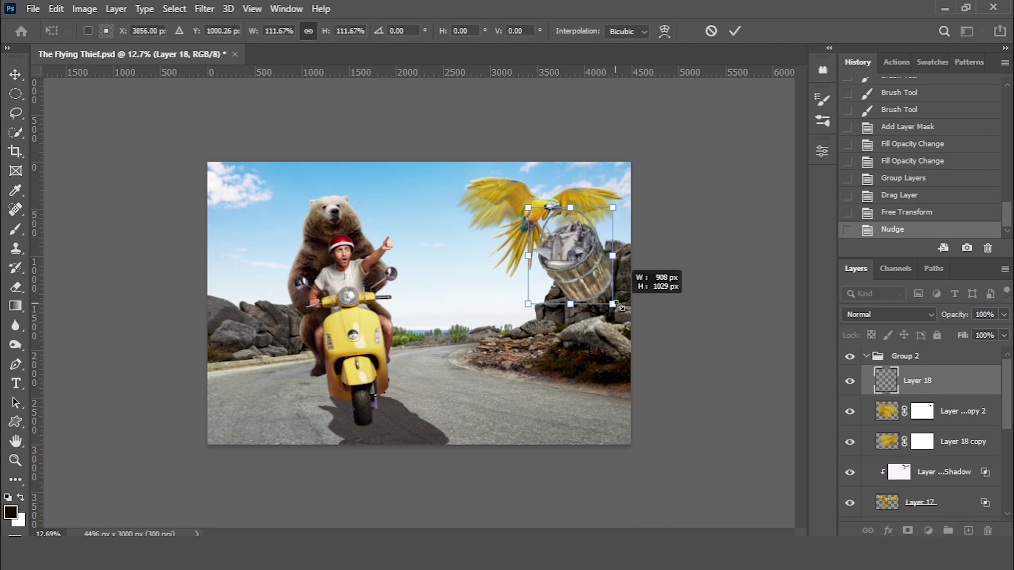
key(Return)
key(Up)
key(ctrl+plus)
Brighten the bucket with Levels, white input set to 251.
key(ctrl+l)
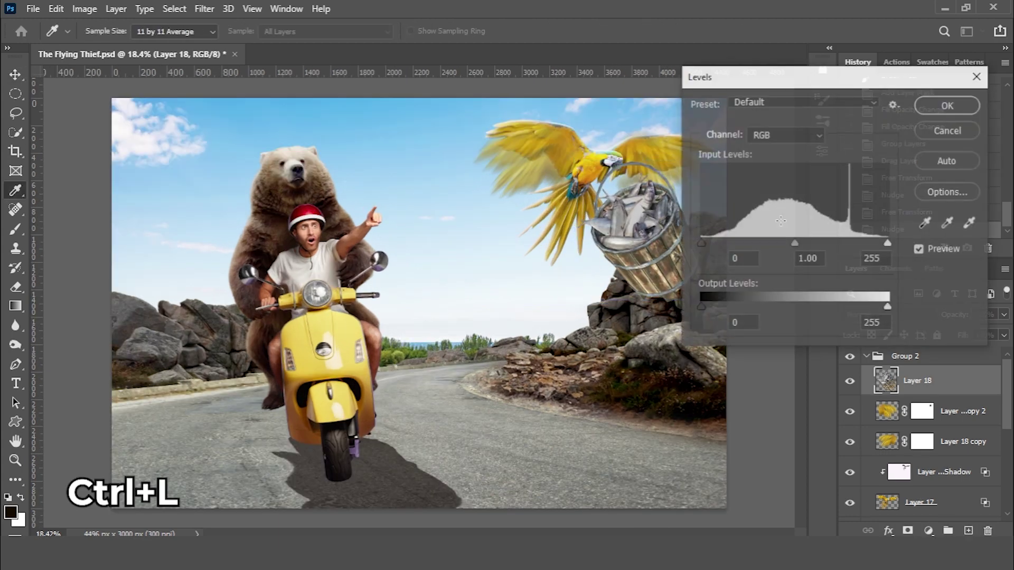
drag(888, 244, 871, 244)
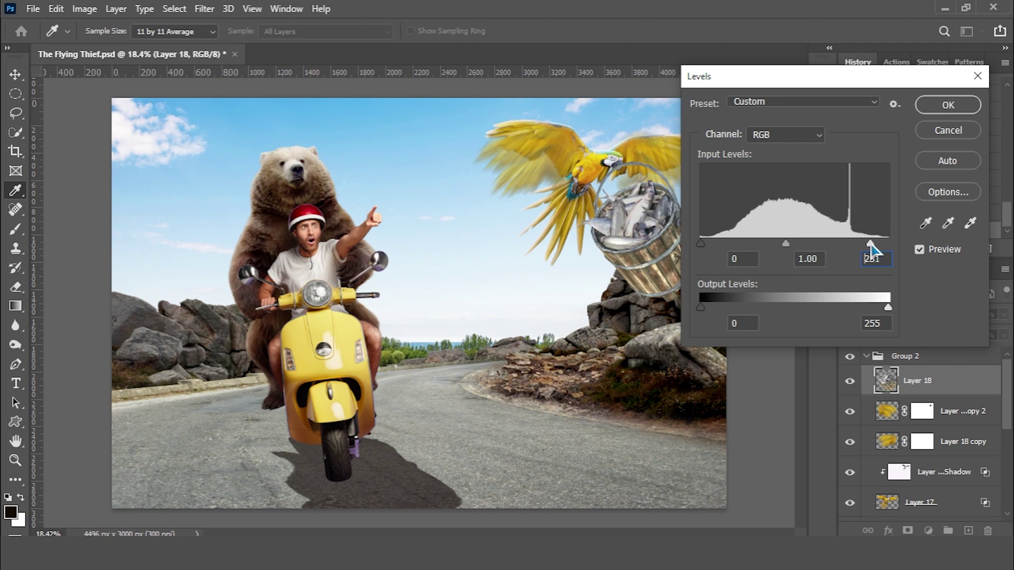
click(948, 105)
Enlarge the bucket to about 105% and nudge it slightly right.
key(v)
scroll(667, 132, up, 3)
scroll(666, 157, up, 3)
scroll(666, 157, down, 5)
drag(568, 308, 563, 311)
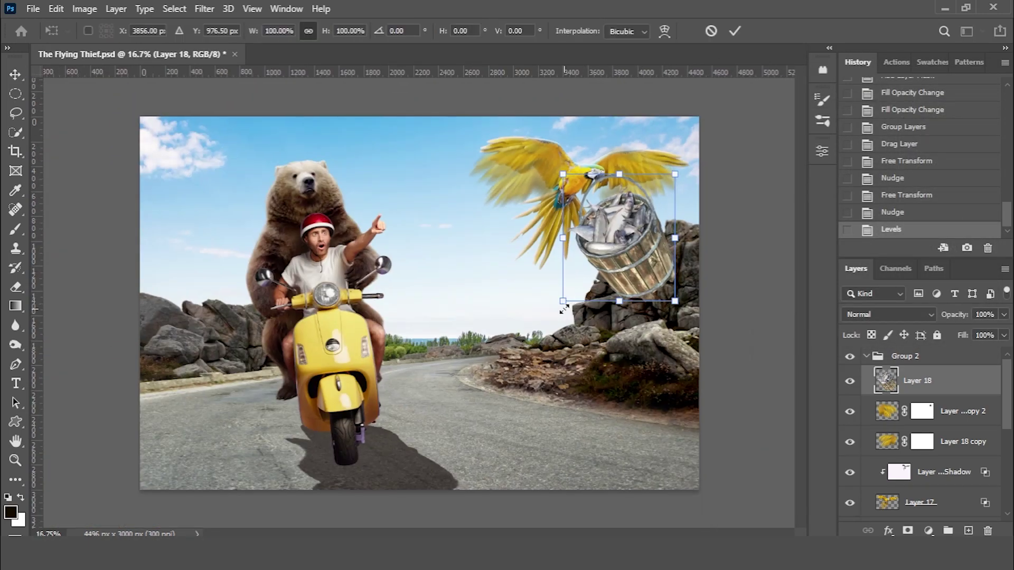
key(Return)
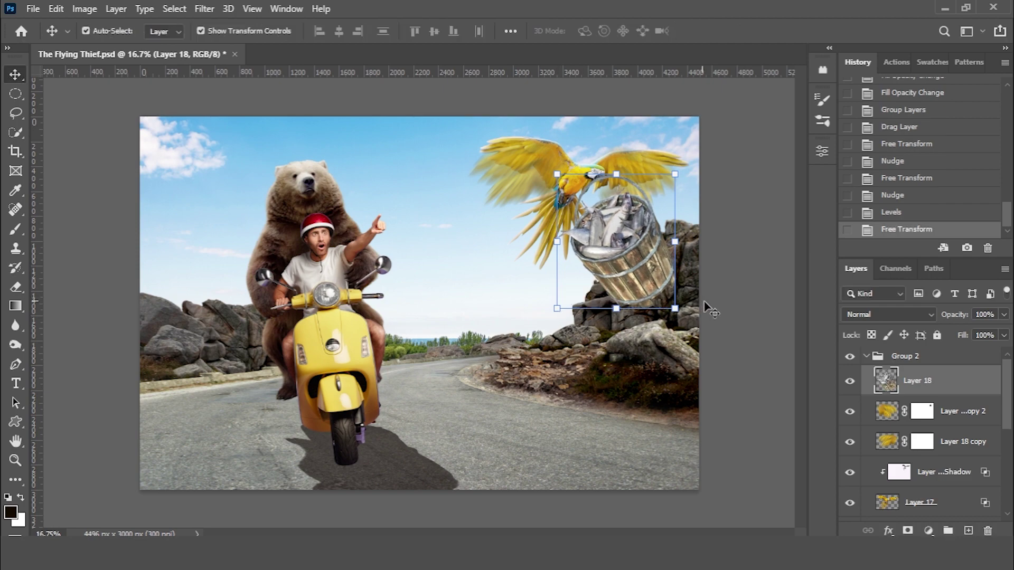
key(Right)
scroll(668, 153, up, 3)
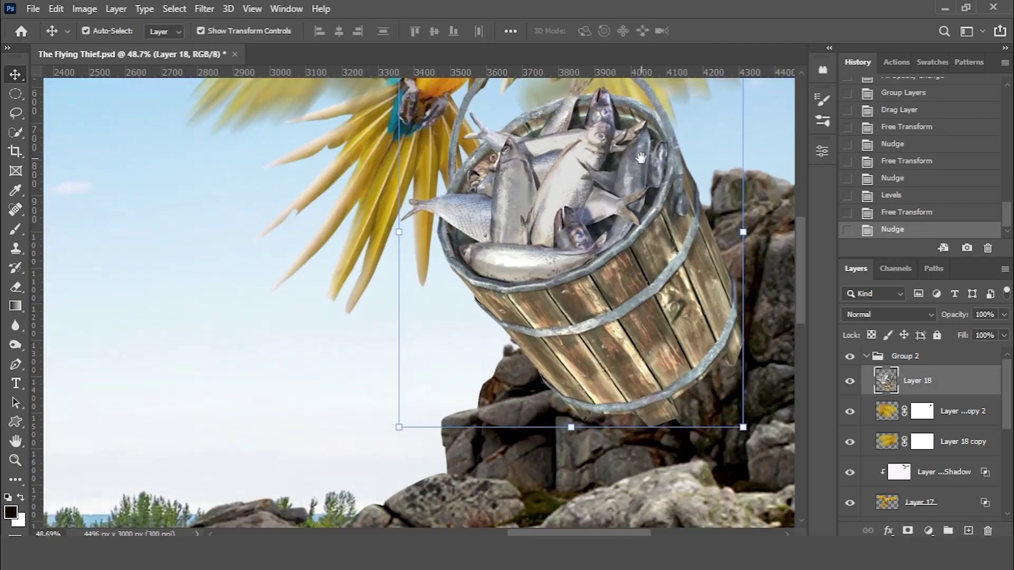
Mask the bucket layer, painting black around the beak so it overlaps the handle.
scroll(668, 153, up, 2)
click(908, 531)
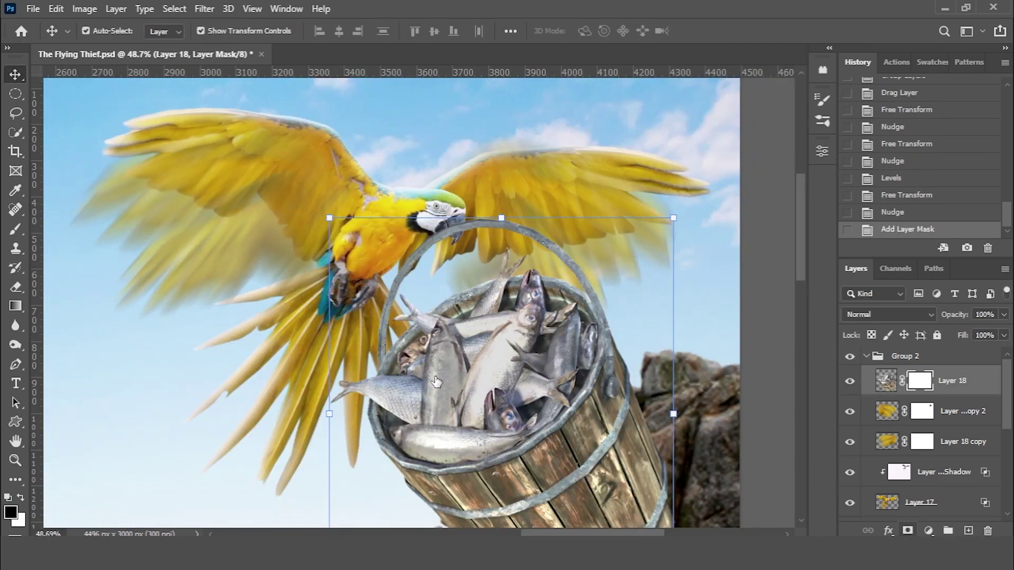
click(17, 232)
scroll(456, 210, up, 5)
key(bracketleft)
key(bracketleft)
key(bracketleft)
scroll(454, 238, up, 2)
drag(467, 275, 483, 226)
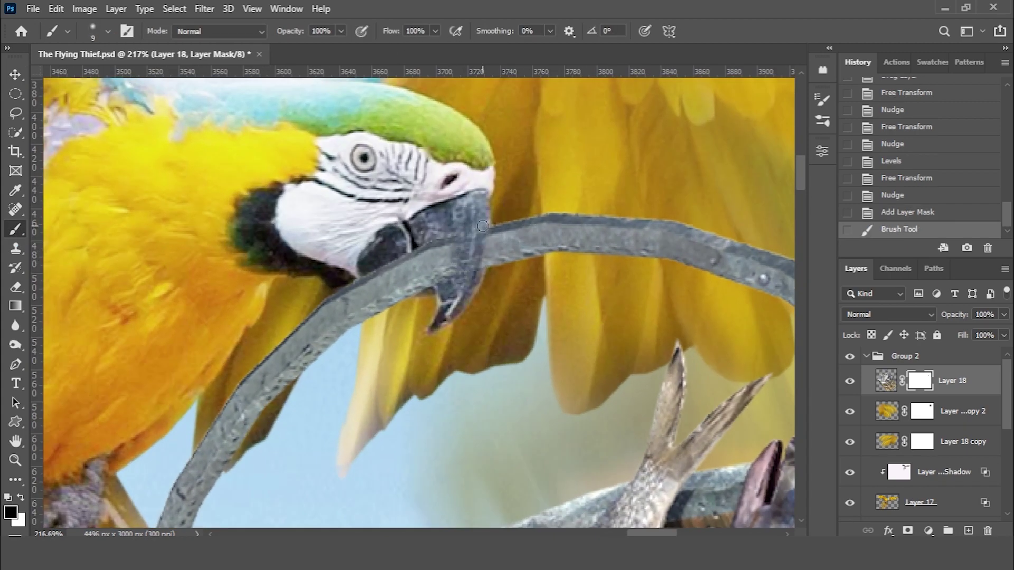
mouse_move(480, 268)
mouse_down()
mouse_move(478, 248)
mouse_move(441, 275)
mouse_up()
drag(444, 241, 431, 280)
mouse_move(436, 243)
mouse_down()
mouse_move(429, 277)
mouse_move(447, 291)
mouse_up()
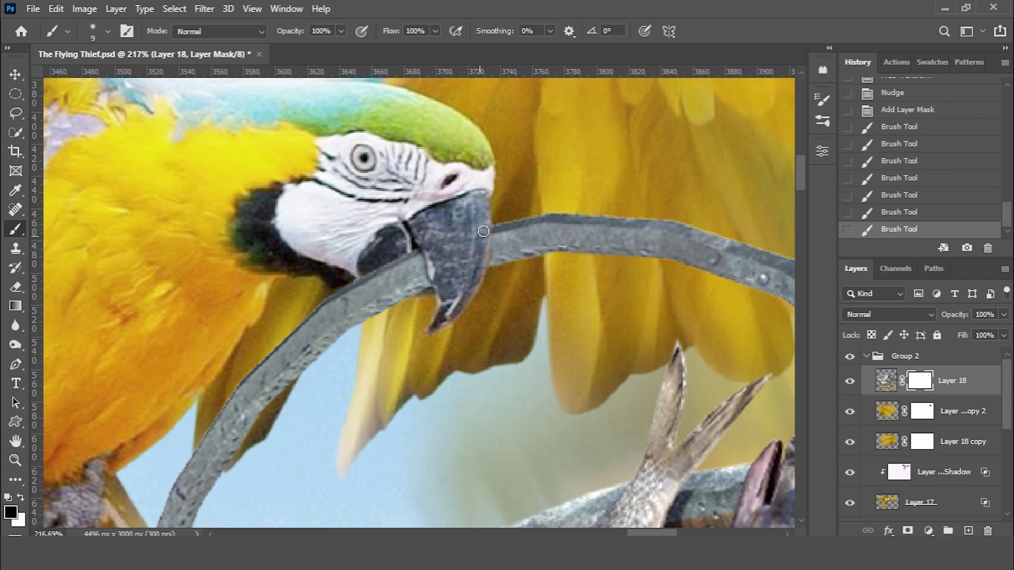
Add a new layer clipped to the bucket layer, with black as painting colour.
scroll(498, 227, down, 3)
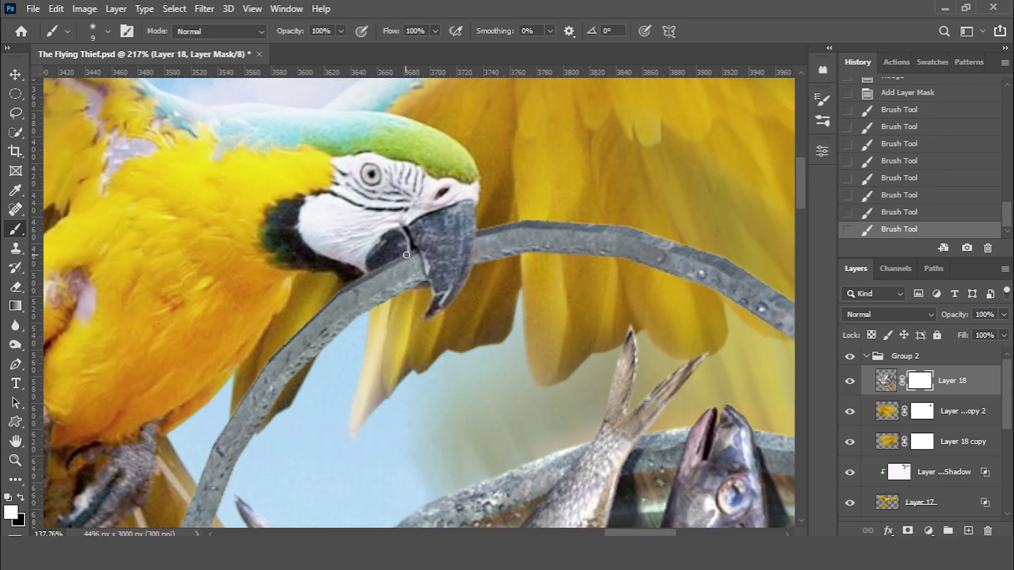
click(968, 531)
key(x)
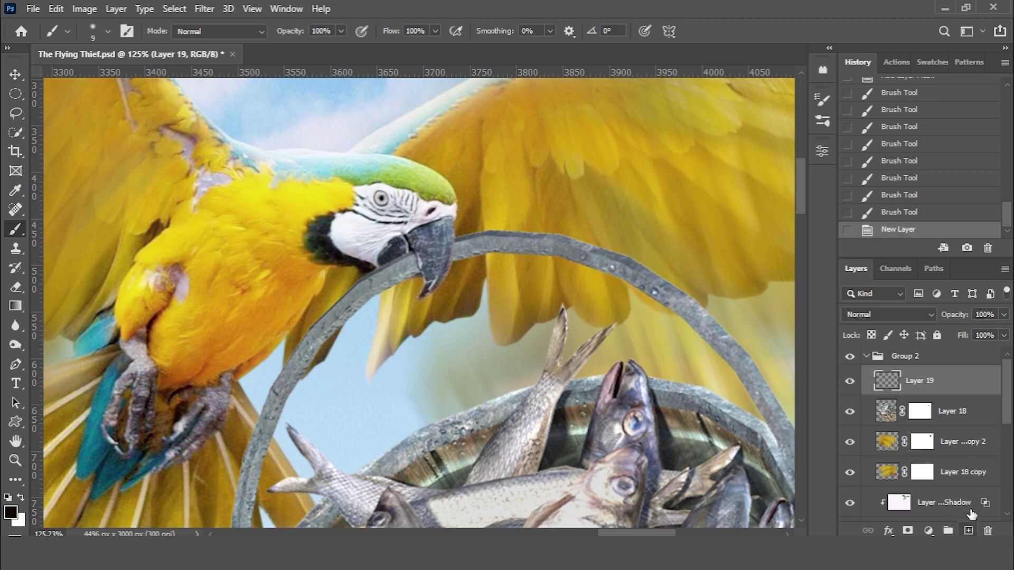
right_click(943, 381)
click(799, 288)
scroll(640, 104, down, 3)
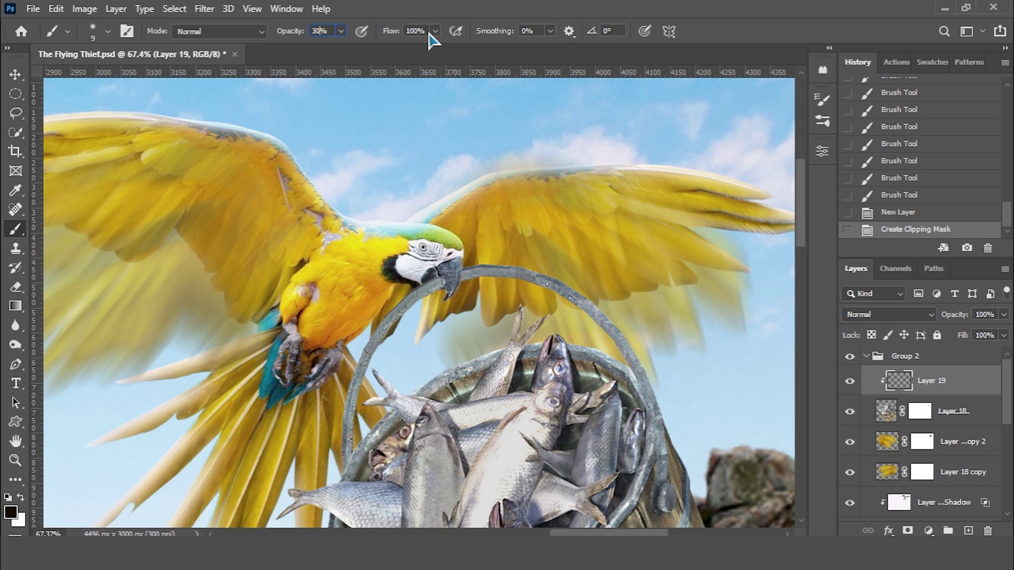
Paint soft 30% shadows onto the bucket beneath the parrot's beak.
key(bracketright)
key(bracketright)
key(bracketright)
mouse_move(459, 275)
mouse_down()
mouse_move(446, 264)
mouse_move(438, 286)
mouse_up()
mouse_move(449, 262)
mouse_down()
mouse_move(430, 279)
mouse_move(439, 296)
mouse_move(457, 261)
mouse_move(438, 288)
mouse_up()
key(bracketleft)
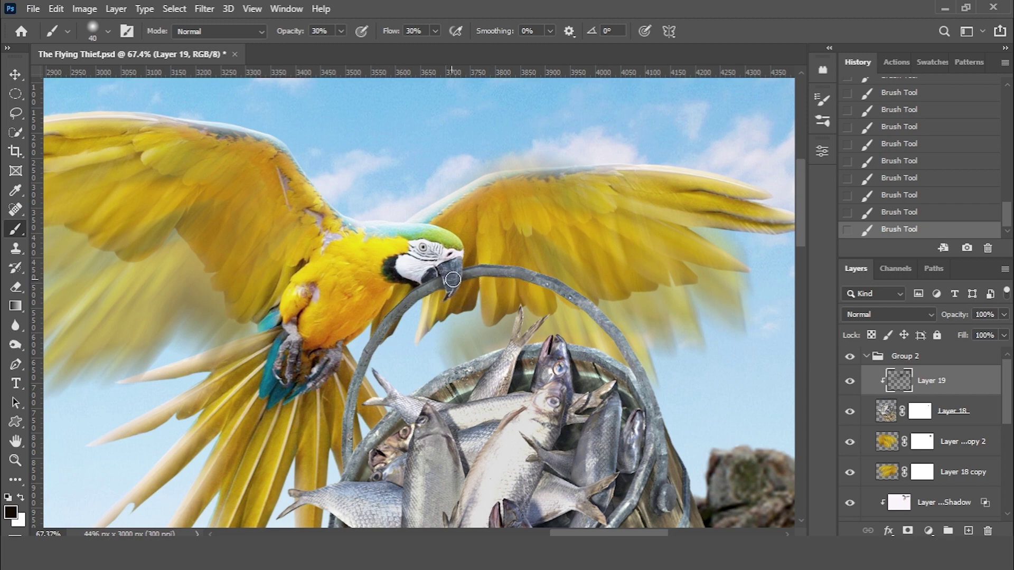
scroll(625, 365, down, 5)
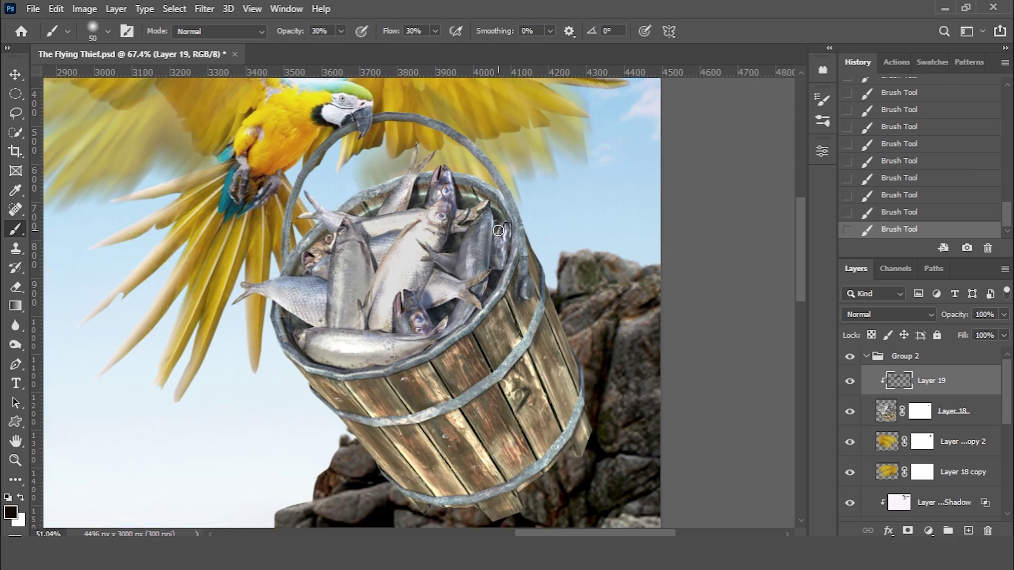
key(bracketright)
key(bracketright)
key(bracketright)
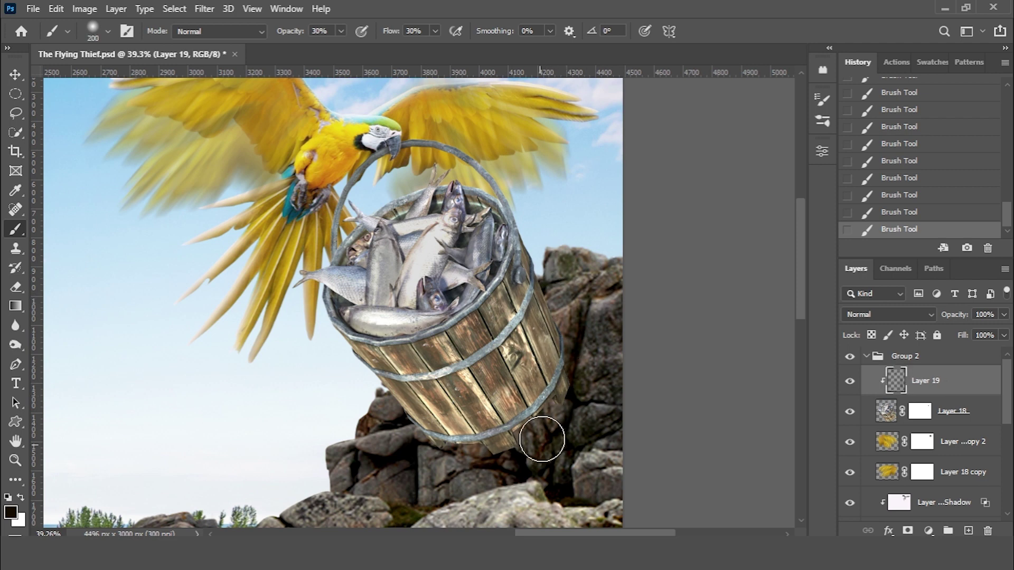
drag(417, 289, 448, 327)
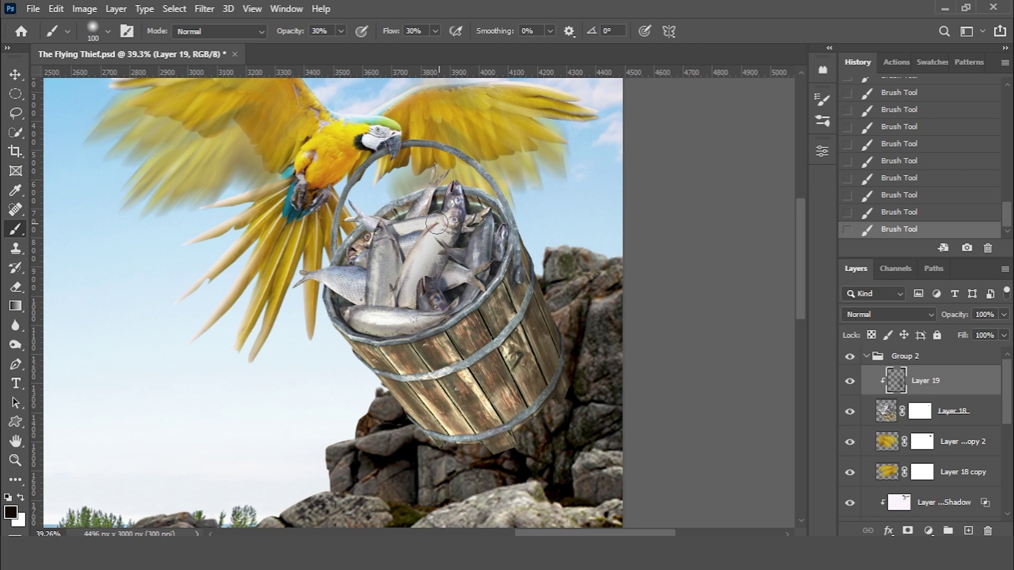
key(ctrl+0)
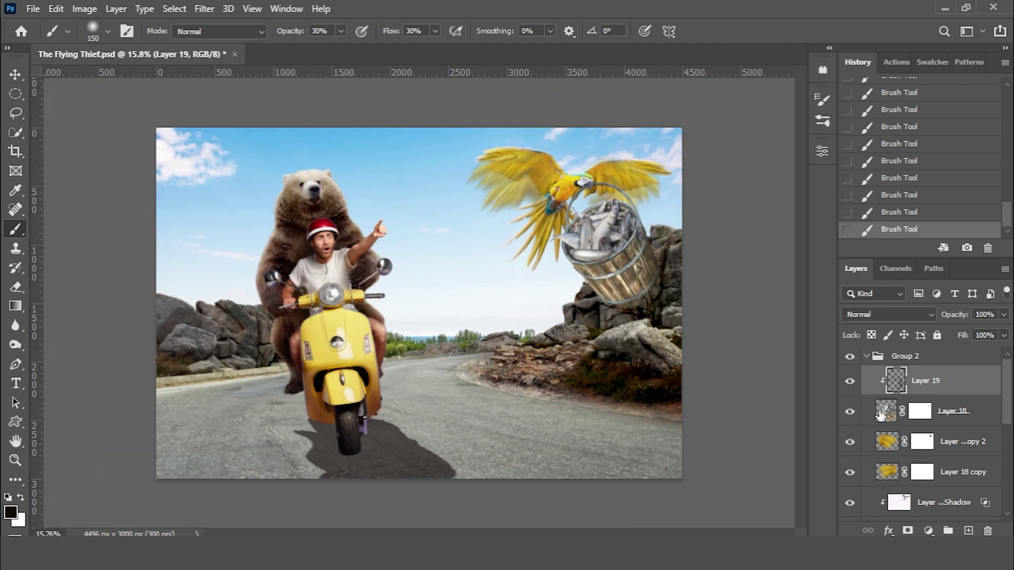
Brighten the bucket further with Levels, white input set to 245.
click(879, 416)
key(ctrl+l)
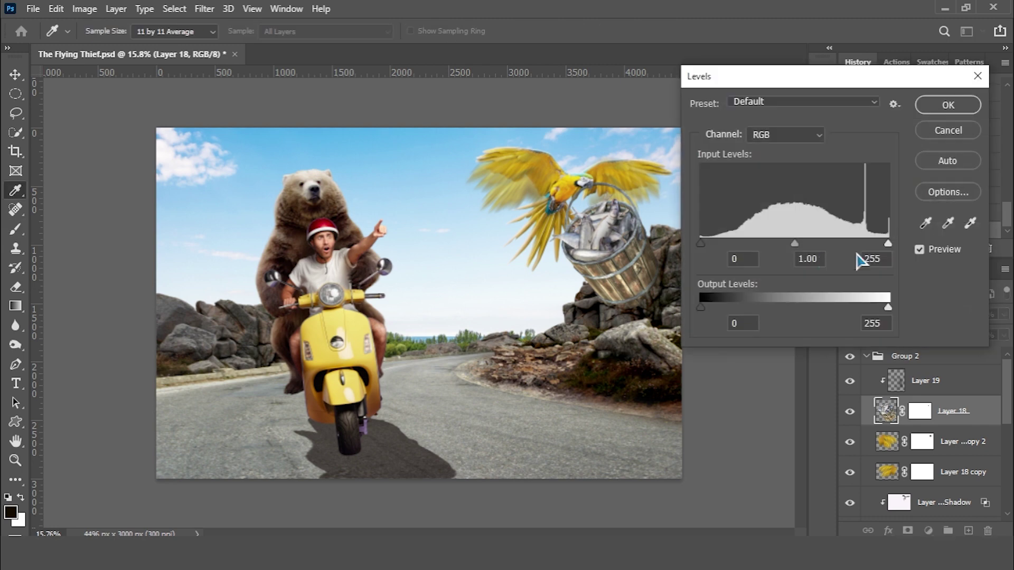
drag(888, 244, 874, 244)
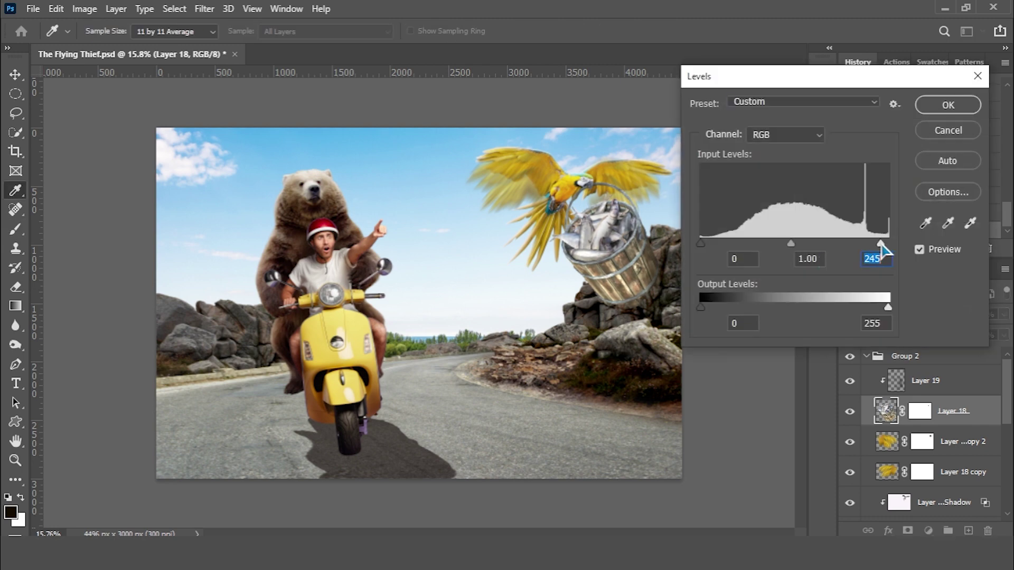
click(932, 114)
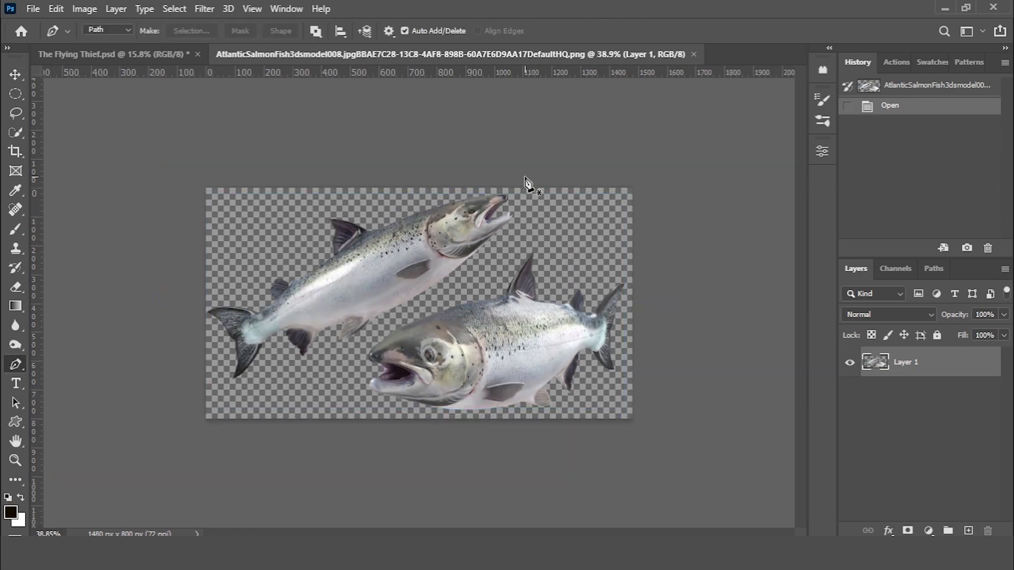
Trace the upper salmon with the Pen tool and turn the path into a selection.
click(525, 178)
drag(506, 255, 463, 284)
drag(372, 336, 348, 363)
drag(289, 393, 269, 400)
drag(181, 385, 169, 317)
drag(202, 191, 236, 173)
click(525, 178)
right_click(441, 227)
click(507, 271)
key(Return)
Cut the upper salmon onto its own layer with Layer via Cut.
click(15, 132)
click(55, 148)
right_click(368, 244)
click(465, 375)
click(16, 74)
drag(317, 54, 145, 336)
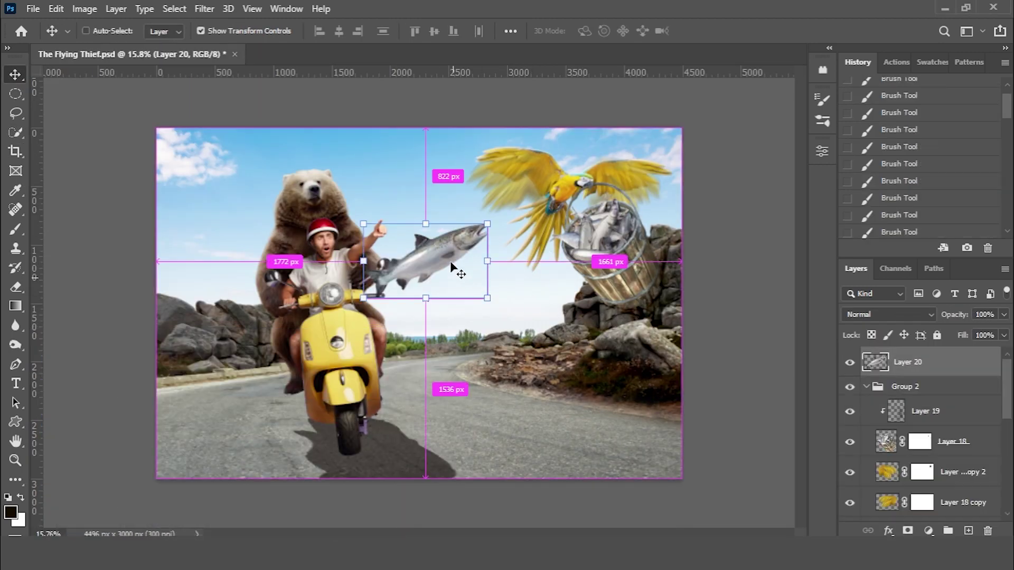
Place the salmon copy on the composite and bend it with an Arc warp.
drag(458, 292, 491, 303)
click(204, 9)
key(Escape)
key(ctrl+t)
click(664, 31)
click(354, 30)
click(349, 65)
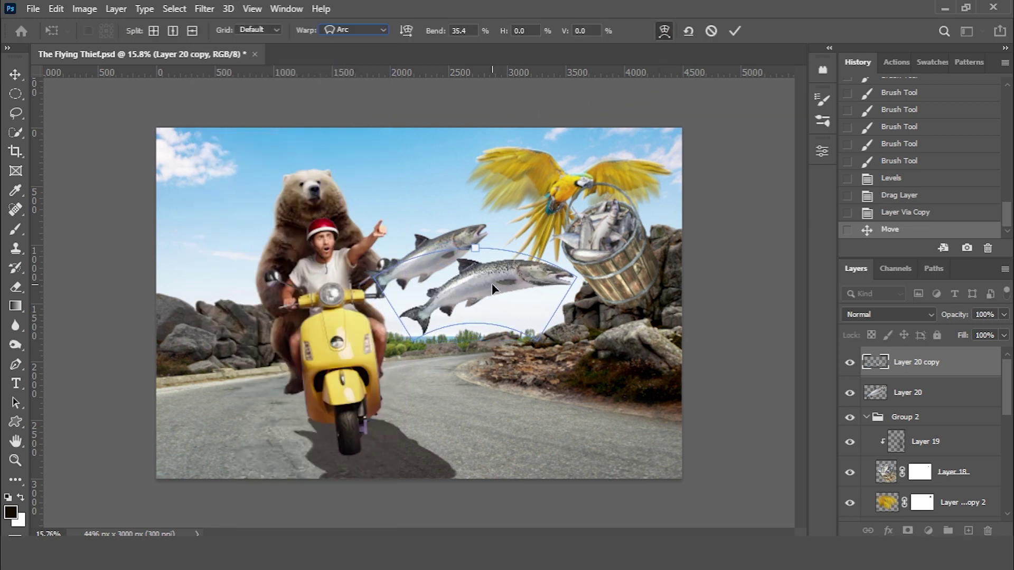
key(Return)
Rotate the salmon copy and flip it horizontally.
key(ctrl+t)
mouse_move(573, 296)
mouse_down()
mouse_move(558, 270)
mouse_move(597, 211)
mouse_move(571, 256)
mouse_up()
right_click(557, 270)
click(593, 269)
key(Return)
Shrink the flying salmon and flatten its Arc warp to almost straight.
click(481, 228)
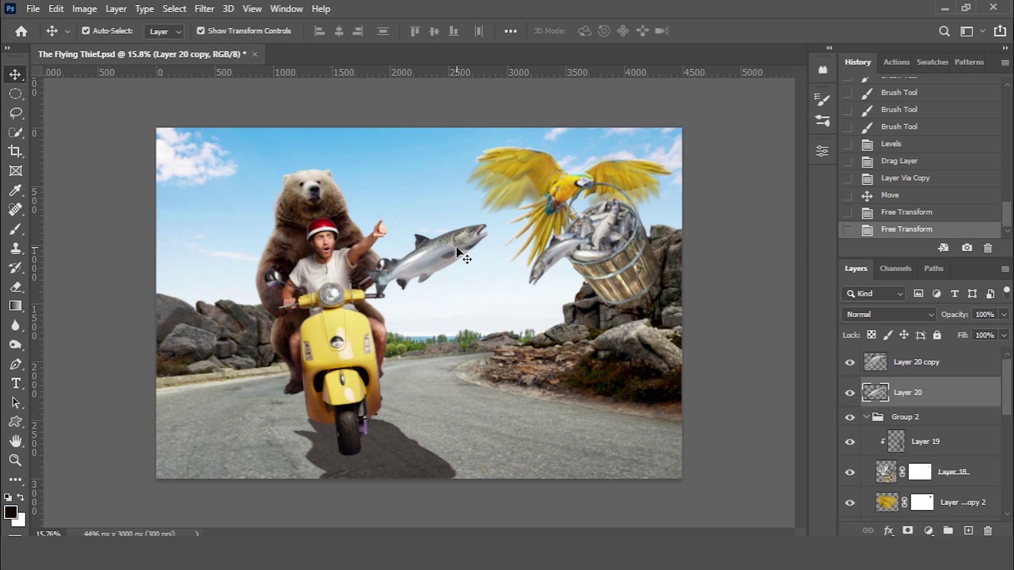
mouse_move(487, 224)
mouse_down()
mouse_move(476, 239)
mouse_move(490, 233)
mouse_up()
key(Return)
key(ctrl+t)
click(665, 31)
click(364, 29)
click(349, 65)
drag(459, 203, 460, 228)
key(Return)
Rotate the flying salmon more upright and drag the lower salmon into the composite.
key(ctrl+t)
drag(520, 275, 507, 225)
key(Return)
key(ctrl+t)
key(Return)
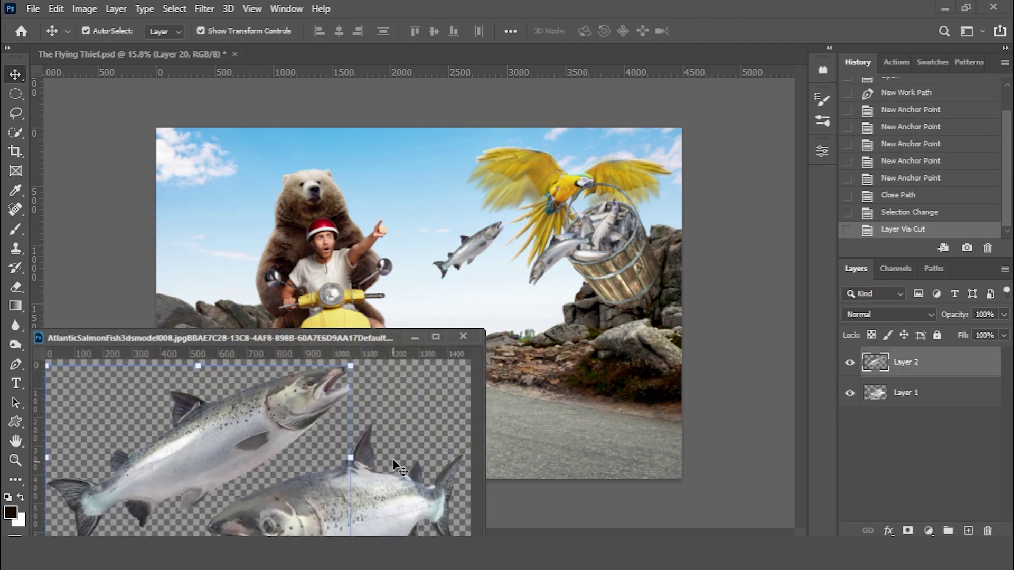
drag(393, 497, 520, 358)
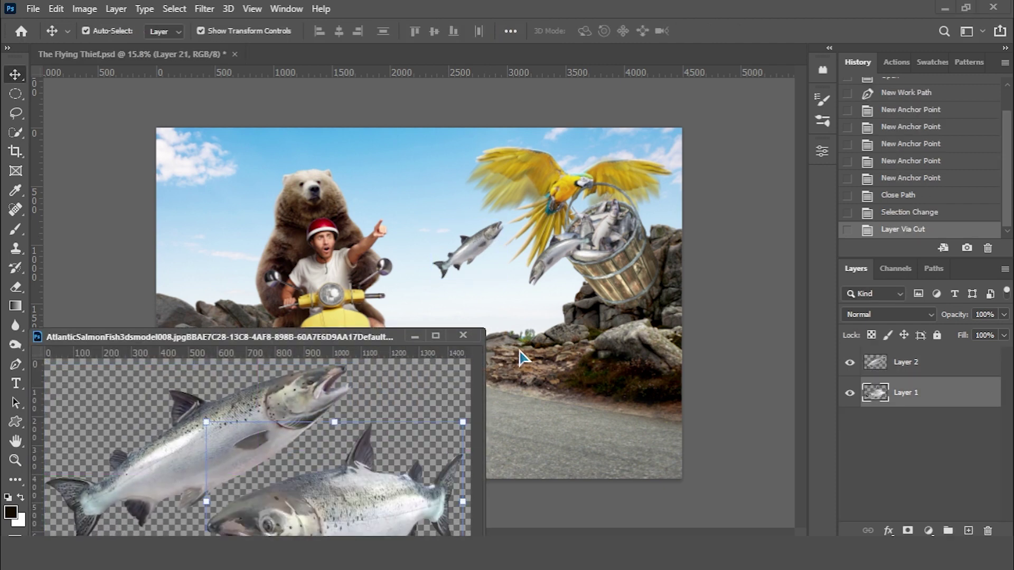
Close the salmon source unsaved; rotate the new salmon ~33°, move it up-left, enlarge to ~116%.
click(463, 336)
click(502, 215)
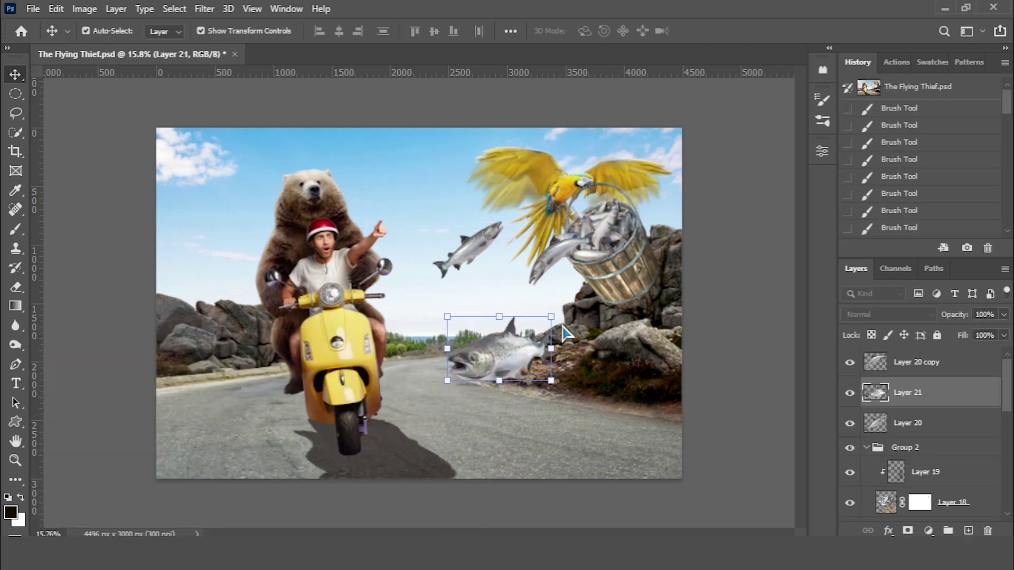
drag(562, 296, 528, 272)
drag(510, 350, 477, 316)
drag(492, 260, 499, 247)
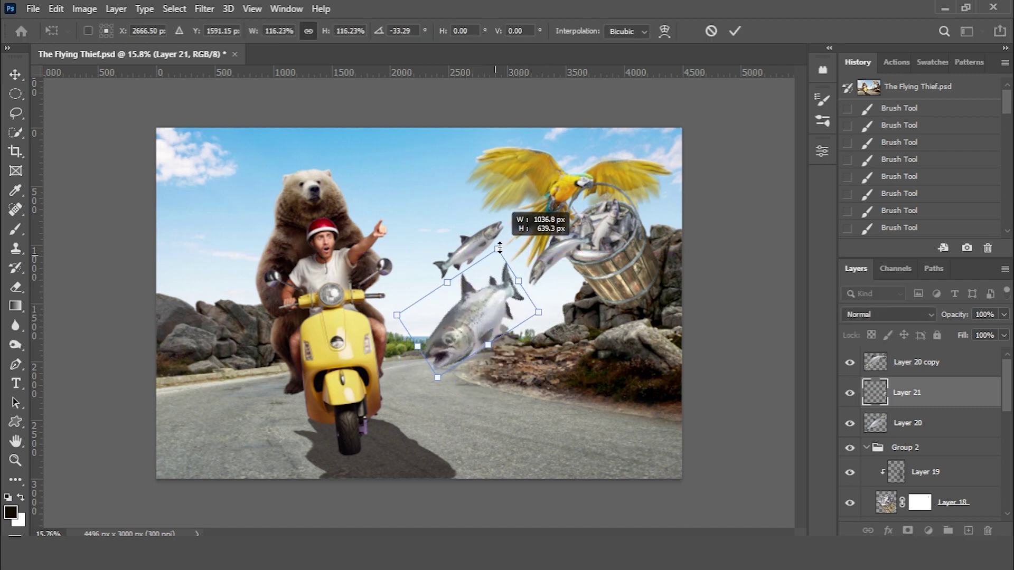
key(Return)
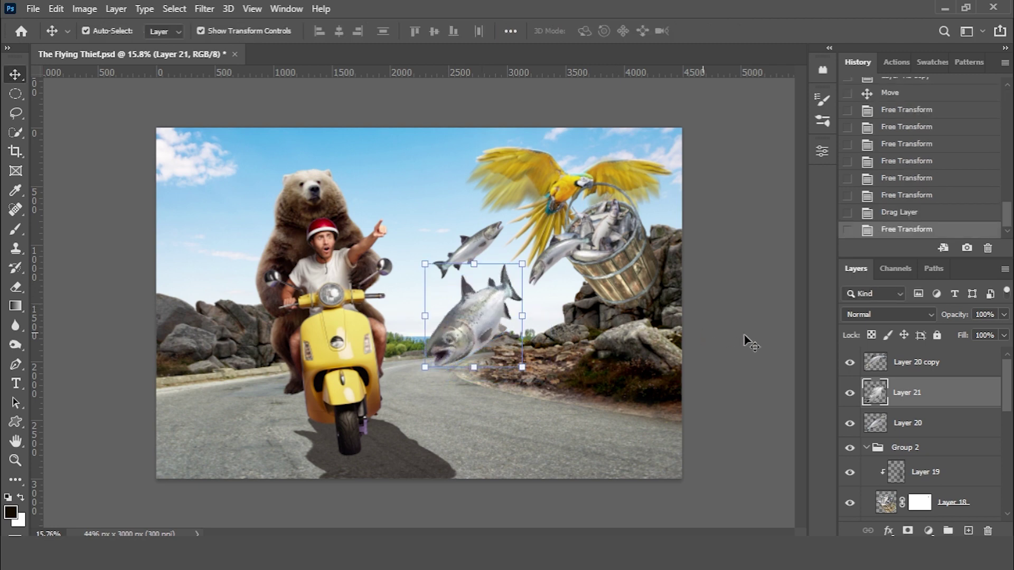
Rotate, resize and tilt the small flying fish, and lower the big salmon slightly.
click(499, 228)
mouse_move(515, 209)
mouse_down()
mouse_move(522, 219)
mouse_move(479, 229)
mouse_move(495, 213)
mouse_move(470, 243)
mouse_up()
key(Return)
key(ctrl+t)
key(Return)
key(ctrl+t)
key(Return)
drag(475, 301, 476, 313)
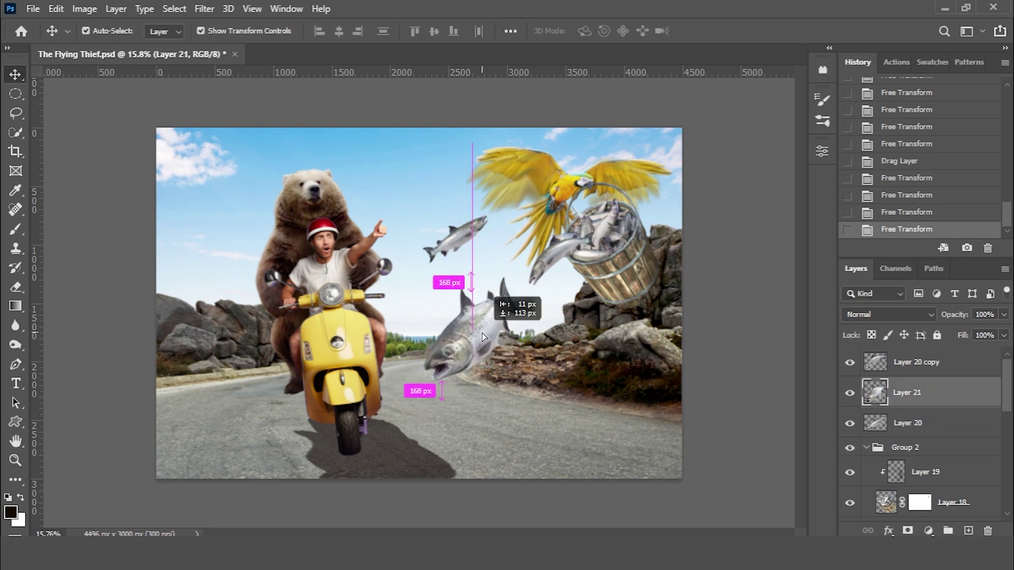
drag(470, 238, 476, 240)
Nudge the parrot-and-bucket group and the small flying fish into position.
click(586, 264)
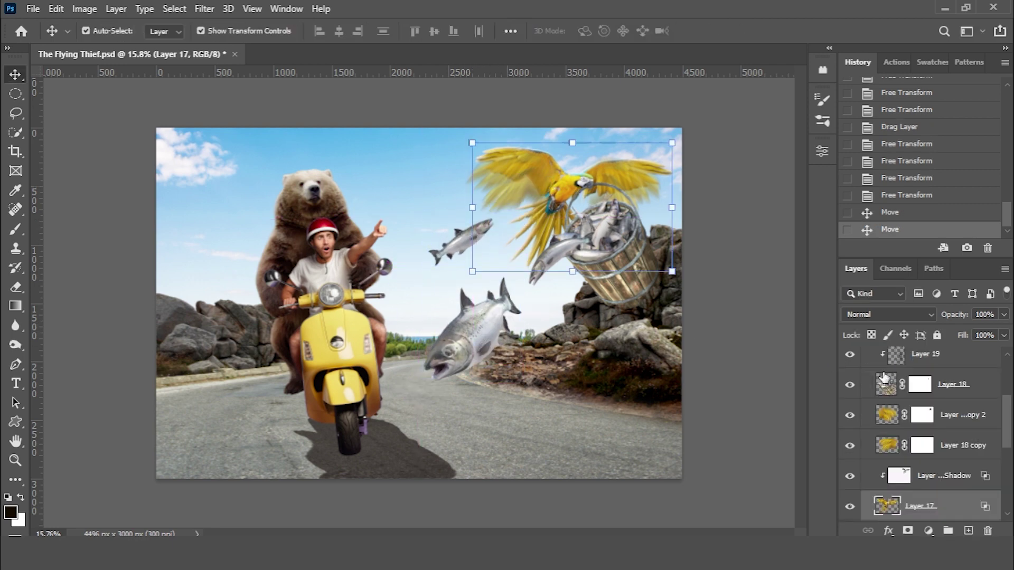
click(898, 447)
key(ctrl+minus)
key(shift+Right)
key(shift+Down)
click(536, 270)
key(shift+Right)
click(650, 281)
click(466, 252)
key(shift+Right)
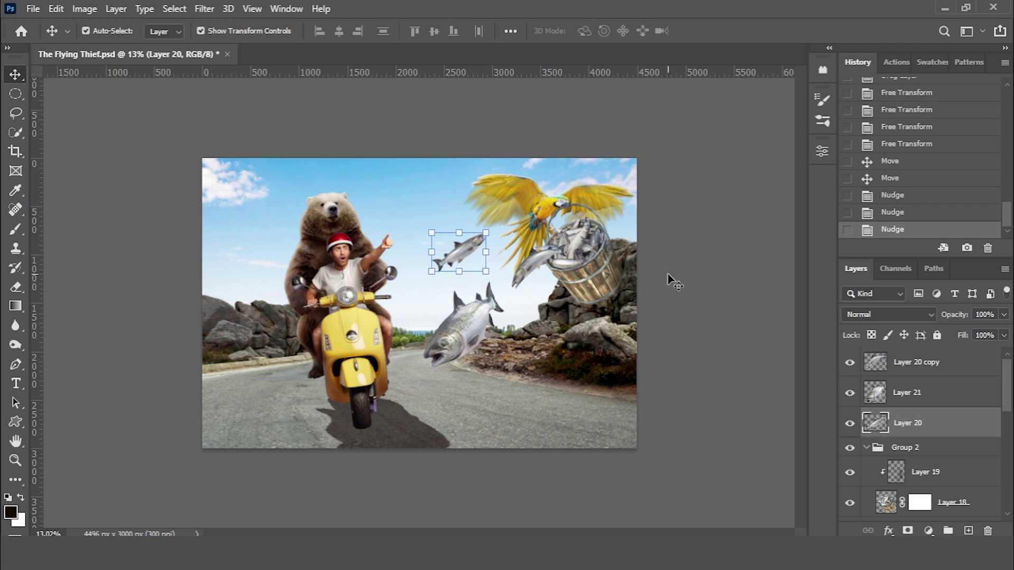
drag(458, 253, 486, 236)
Scale the small flying fish down to 84.54%.
key(ctrl+t)
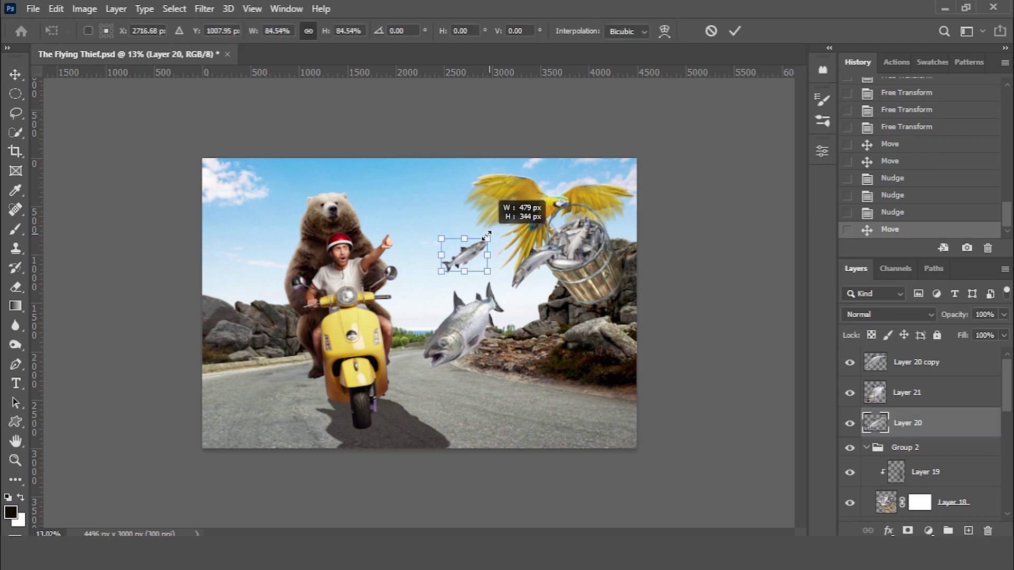
key(Return)
key(ctrl+0)
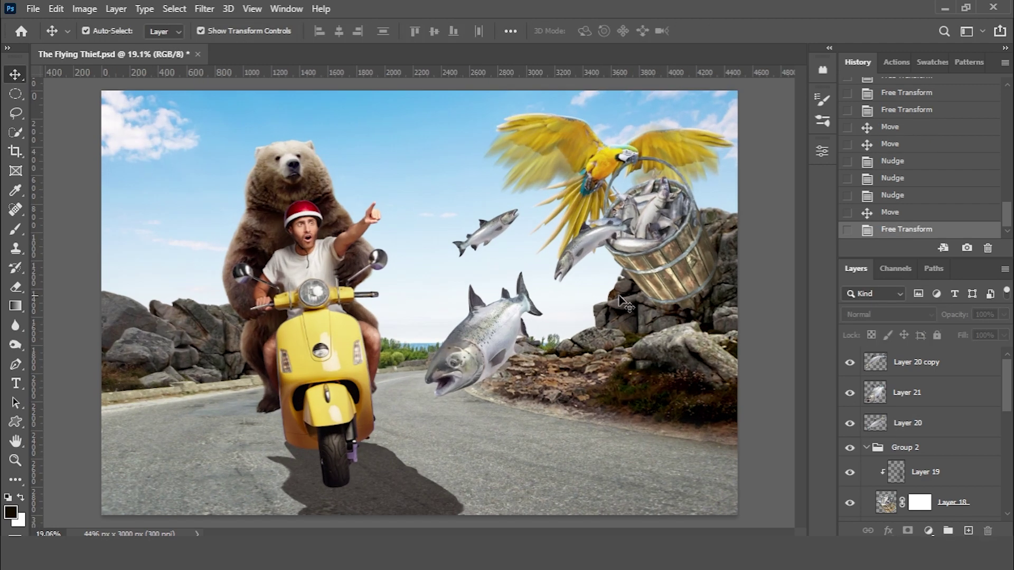
Warp the small flying fish with an Arc at -23.7 bend.
click(485, 233)
key(ctrl+t)
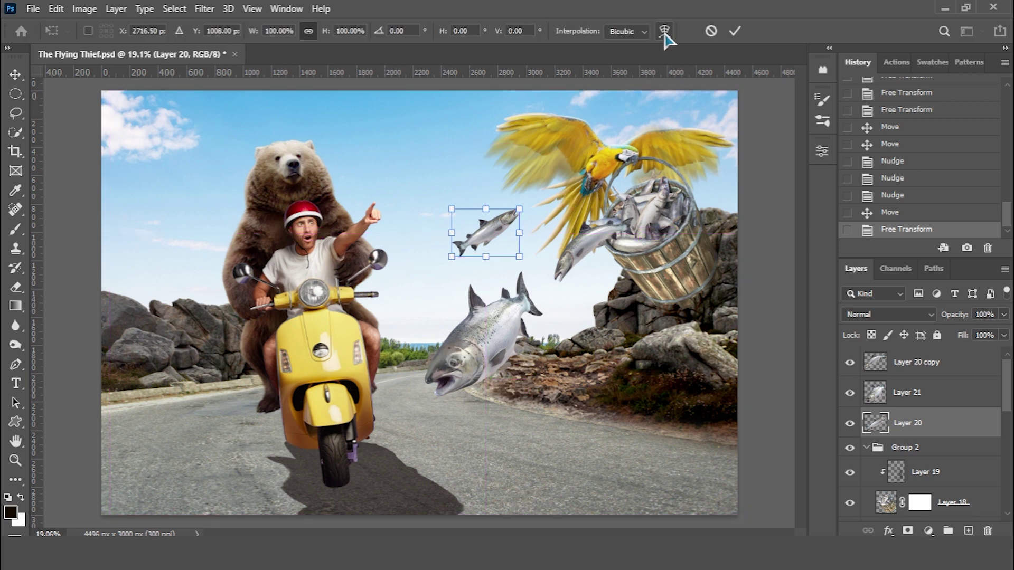
click(665, 31)
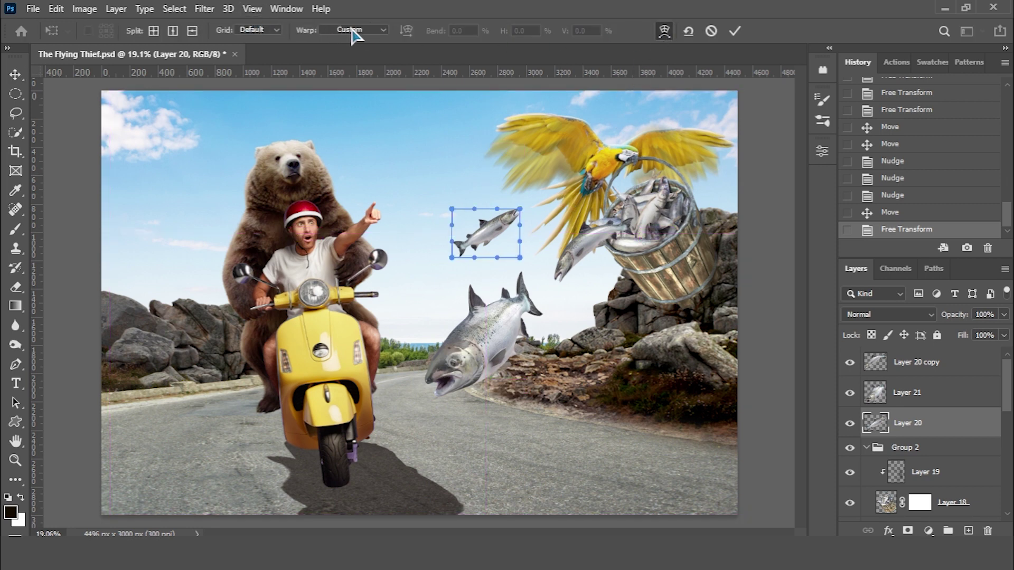
click(353, 31)
click(346, 60)
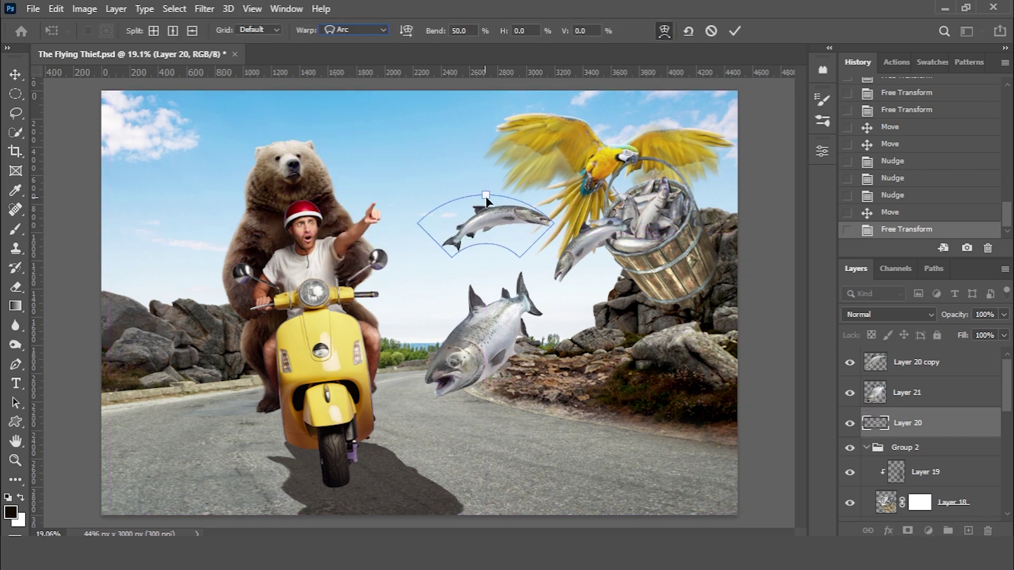
drag(486, 196, 487, 214)
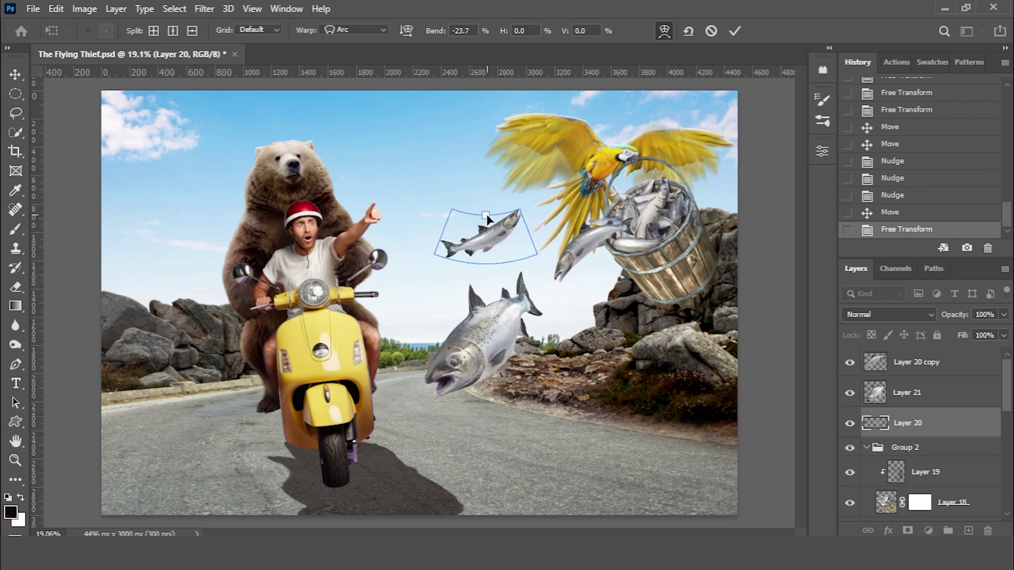
key(Return)
scroll(685, 277, down, 2)
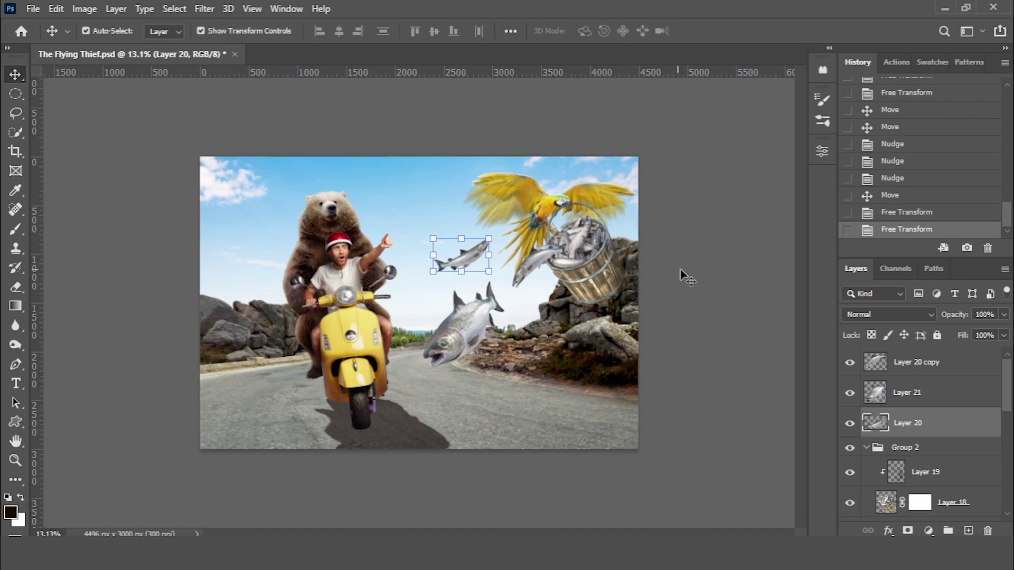
click(687, 270)
click(500, 355)
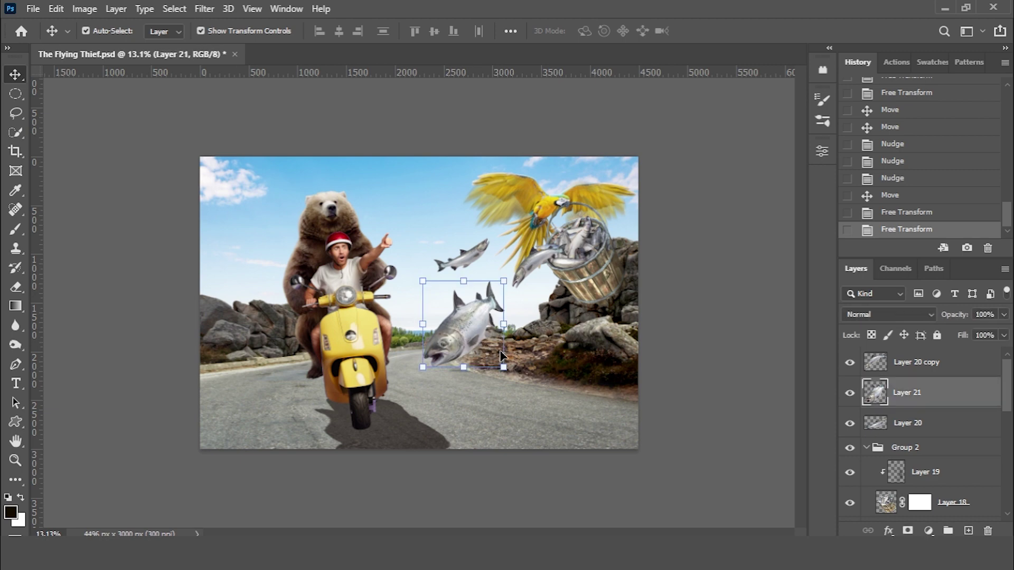
Add a new layer clipped to the large fish, filled 50% grey and blended in Soft Light.
key(ctrl+shift+alt+n)
right_click(928, 412)
click(781, 282)
key(shift+F5)
click(599, 131)
key(v)
click(889, 314)
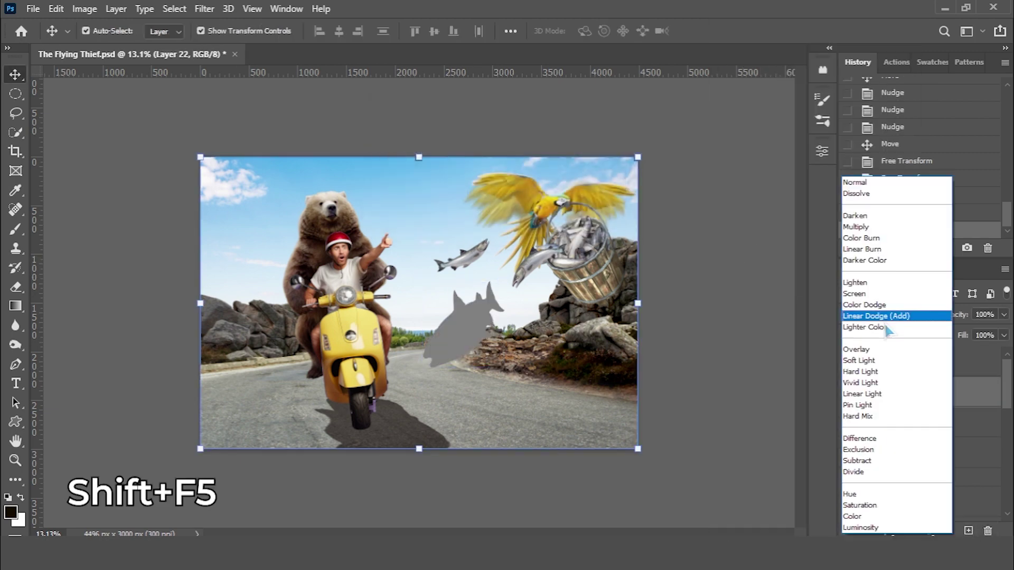
click(861, 356)
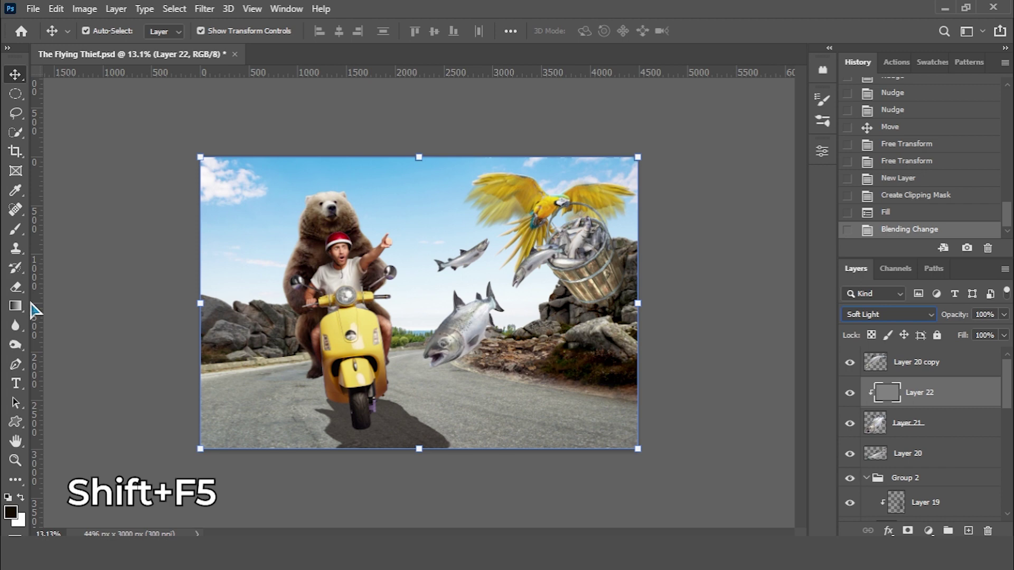
Dodge the highlights on the big fish's head and fins.
click(16, 345)
click(58, 343)
key(ctrl+plus)
mouse_move(470, 308)
mouse_down()
mouse_move(431, 357)
mouse_move(475, 301)
mouse_up()
drag(533, 261, 449, 375)
Burn the shadows on the fish's body and fins, then hide Layer 20 copy.
right_click(15, 344)
click(79, 358)
mouse_move(449, 375)
mouse_down()
mouse_move(502, 322)
mouse_move(449, 378)
mouse_up()
mouse_move(449, 378)
mouse_down()
mouse_move(531, 286)
mouse_move(449, 378)
mouse_up()
mouse_move(449, 378)
mouse_down()
mouse_move(526, 288)
mouse_move(452, 383)
mouse_up()
drag(523, 296, 449, 389)
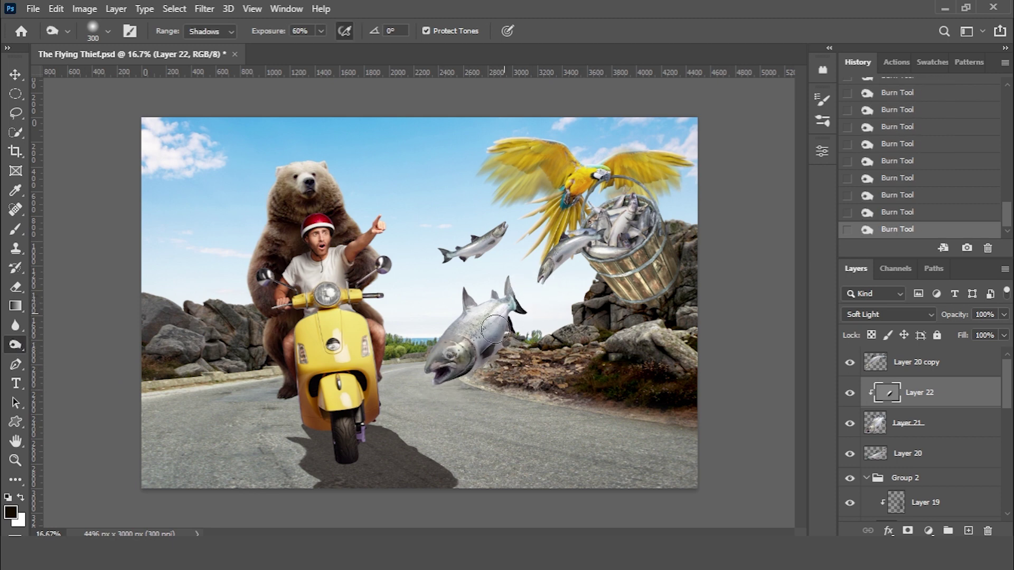
click(937, 369)
click(850, 363)
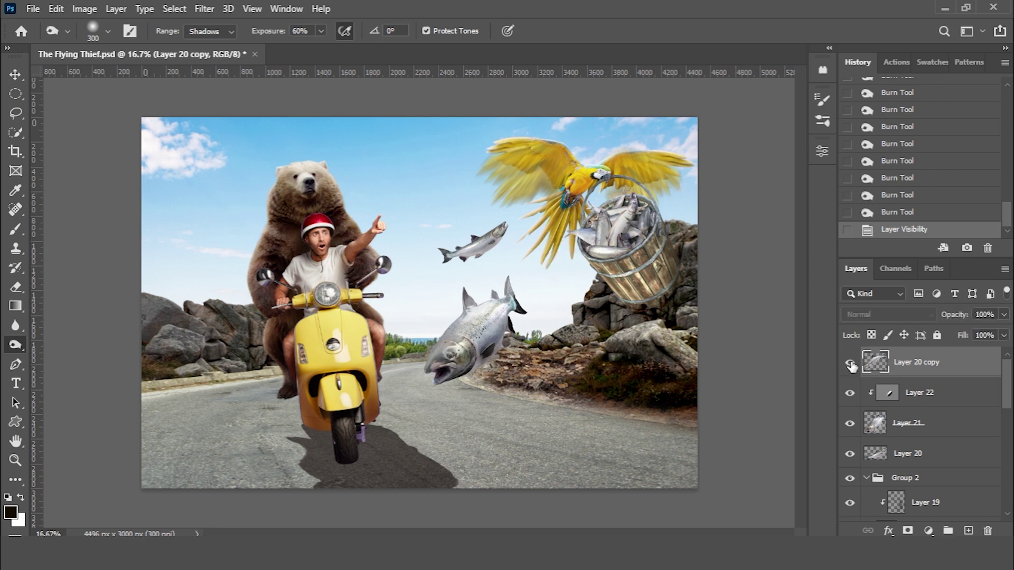
Show Layer 20 copy again, delete the empty layer, and add a clipped Brightness/Contrast at brightness 18.
click(968, 531)
click(904, 213)
click(928, 531)
click(946, 319)
key(ctrl+alt+g)
click(707, 235)
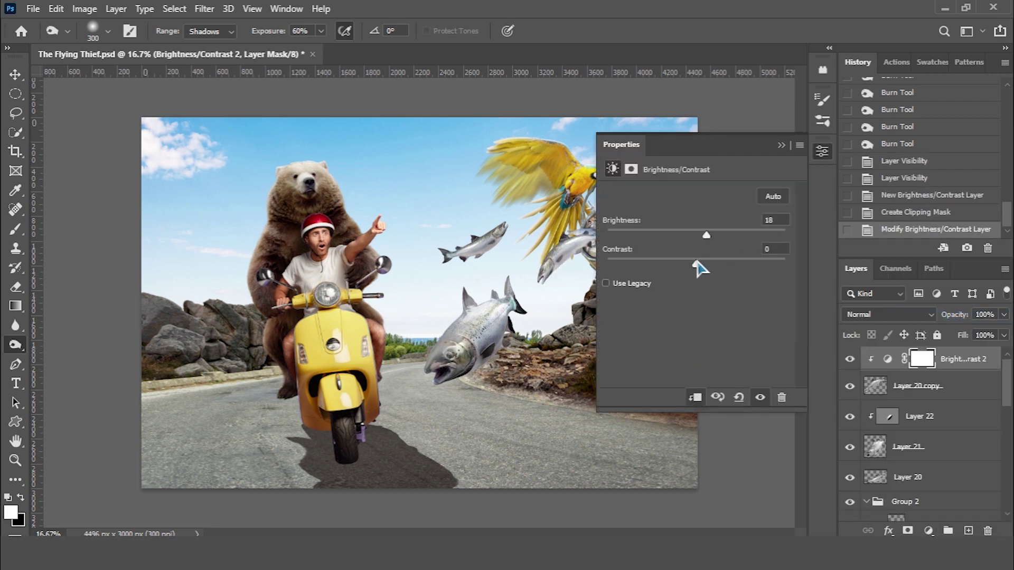
click(781, 145)
Invert the adjustment mask and brush the brightening onto the fish near the bucket.
key(ctrl+i)
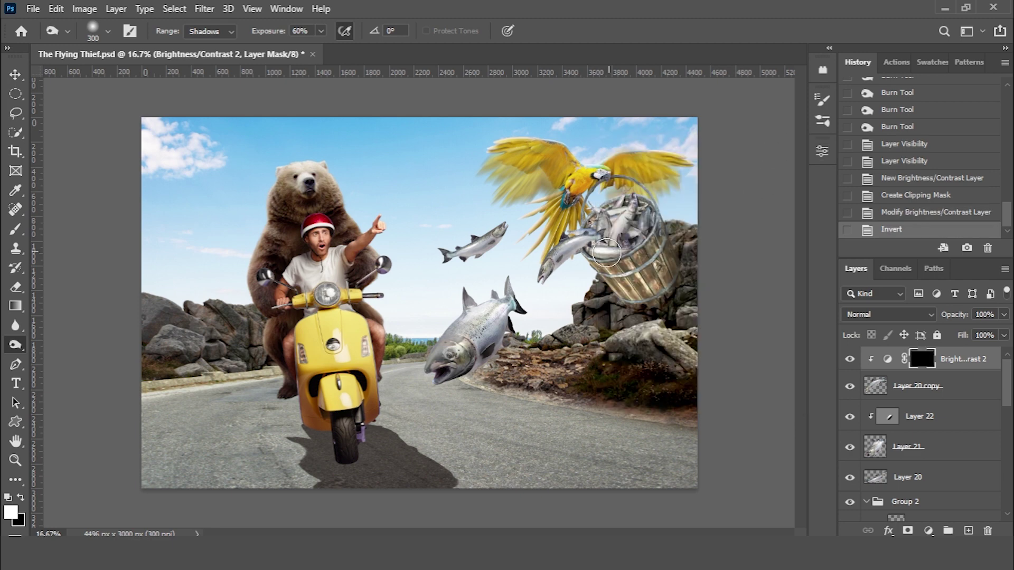
click(15, 229)
scroll(515, 204, up, 2)
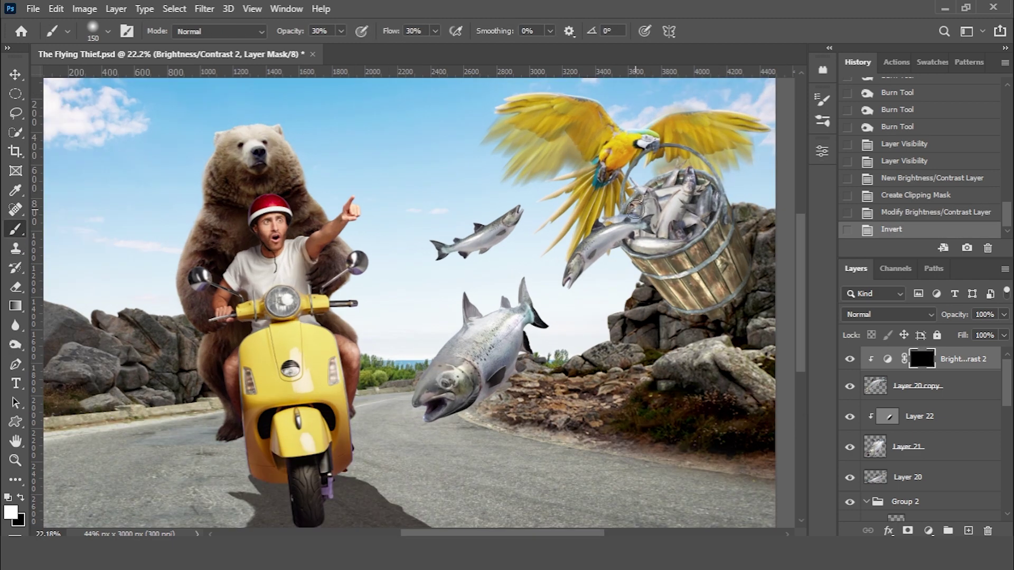
drag(583, 232, 560, 261)
key(ctrl+i)
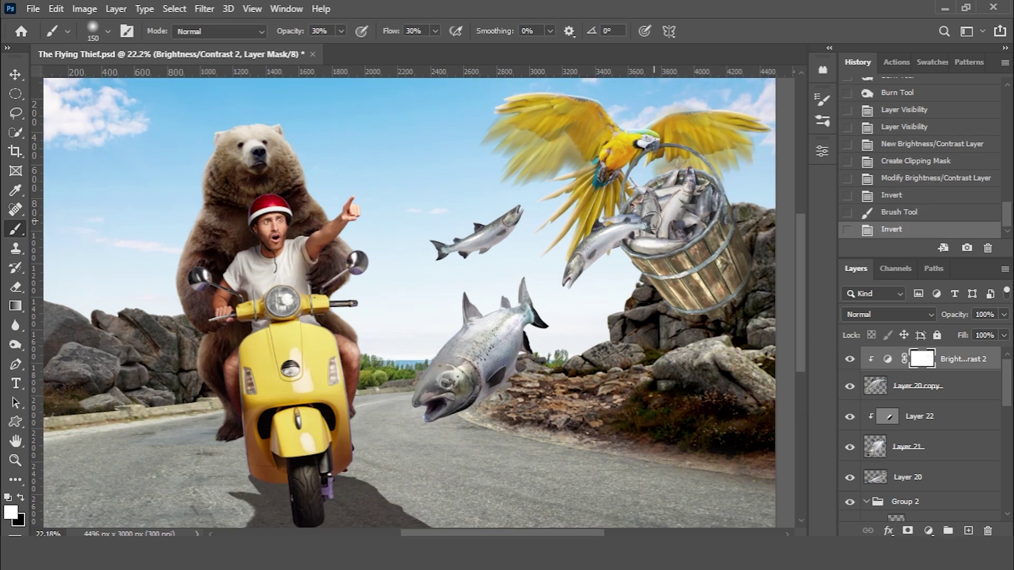
drag(593, 262, 624, 242)
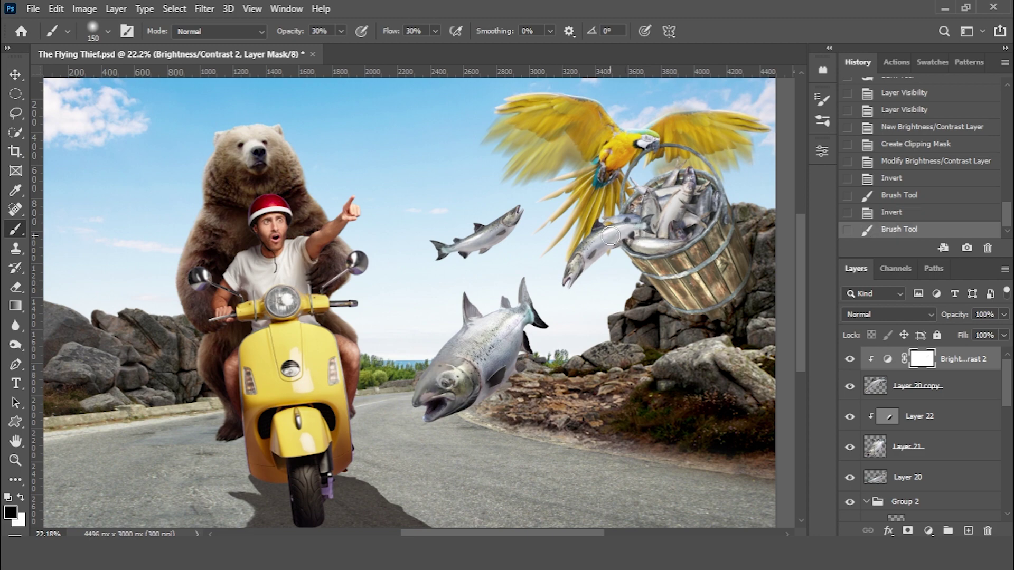
Raise the brush flow to 100% and paint another stroke of brightening on the fish.
click(435, 31)
key(0)
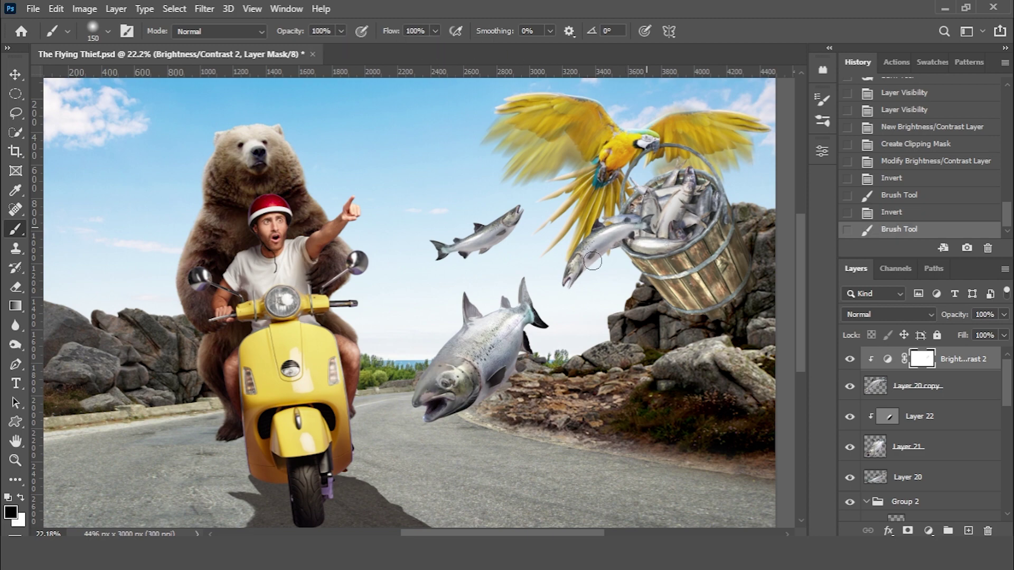
click(604, 255)
scroll(586, 320, down, 3)
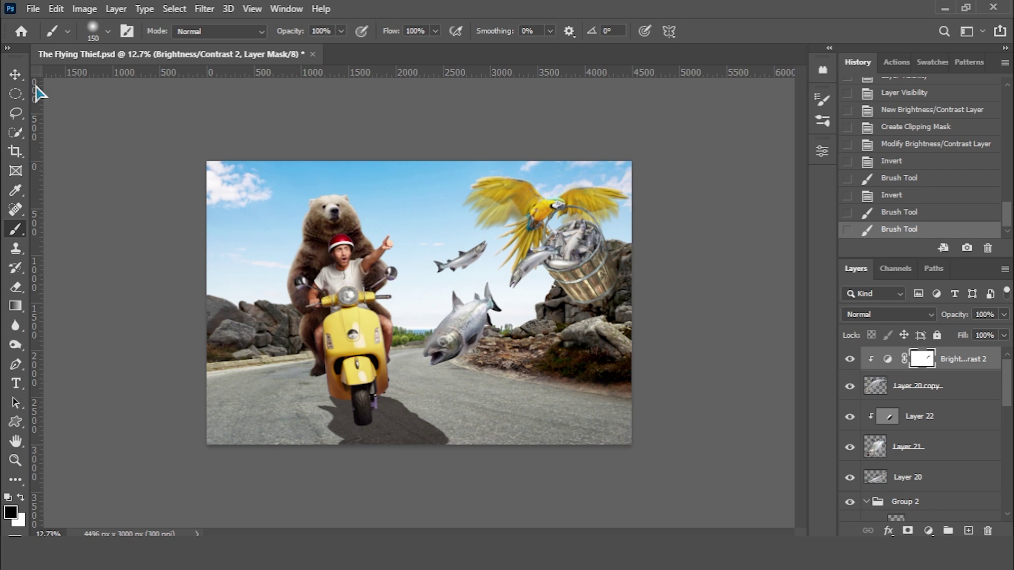
key(v)
click(364, 287)
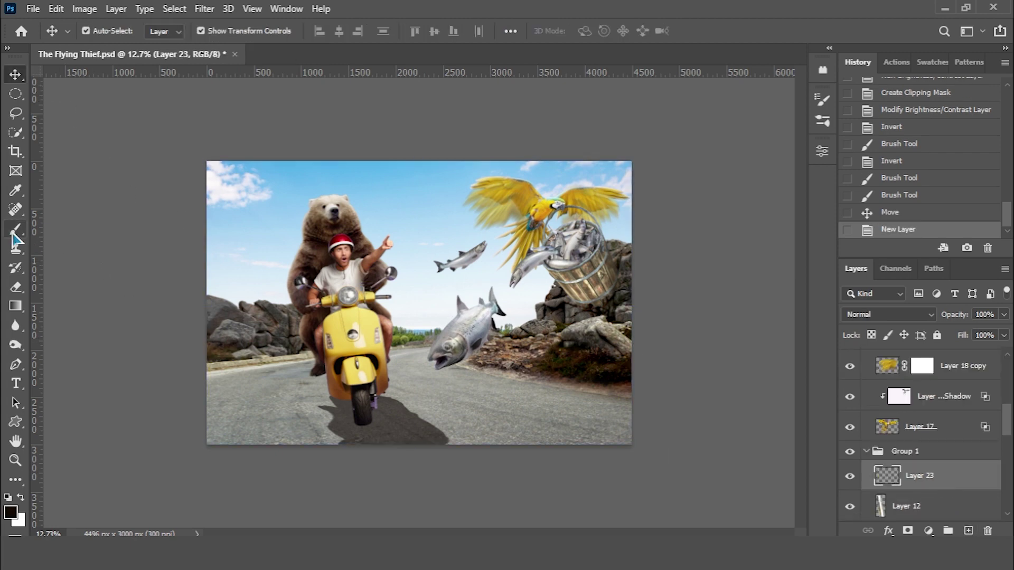
Switch to the Brush tool with the 2459 sampled-tip preset.
right_click(16, 230)
click(74, 227)
right_click(262, 263)
scroll(402, 412, down, 3)
scroll(422, 412, down, 3)
scroll(428, 412, down, 3)
scroll(430, 410, down, 3)
scroll(432, 411, down, 2)
scroll(454, 414, down, 2)
click(445, 411)
click(768, 19)
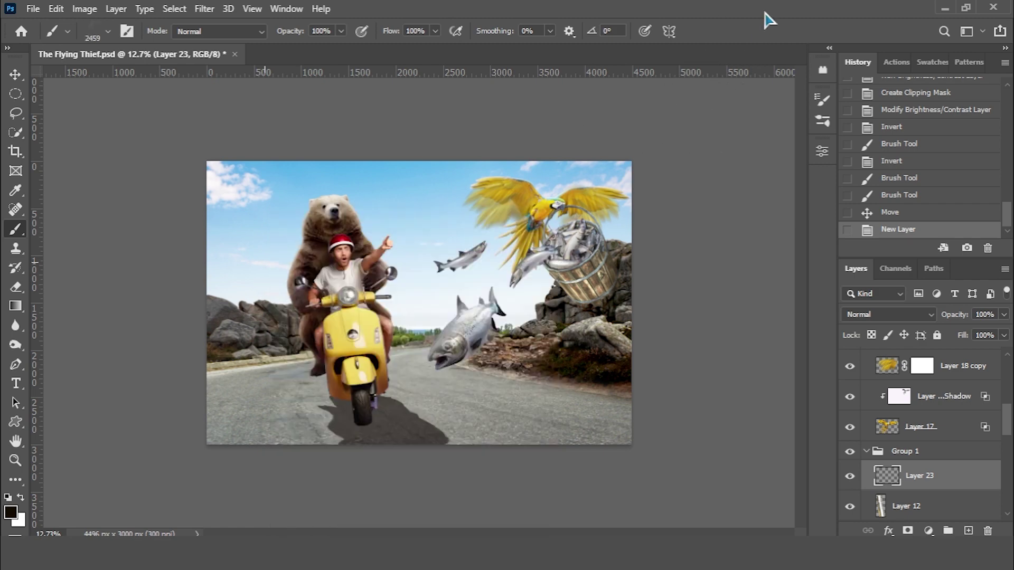
Stamp dark debris specks on the road around the scooter's wheel.
scroll(389, 427, up, 3)
click(338, 465)
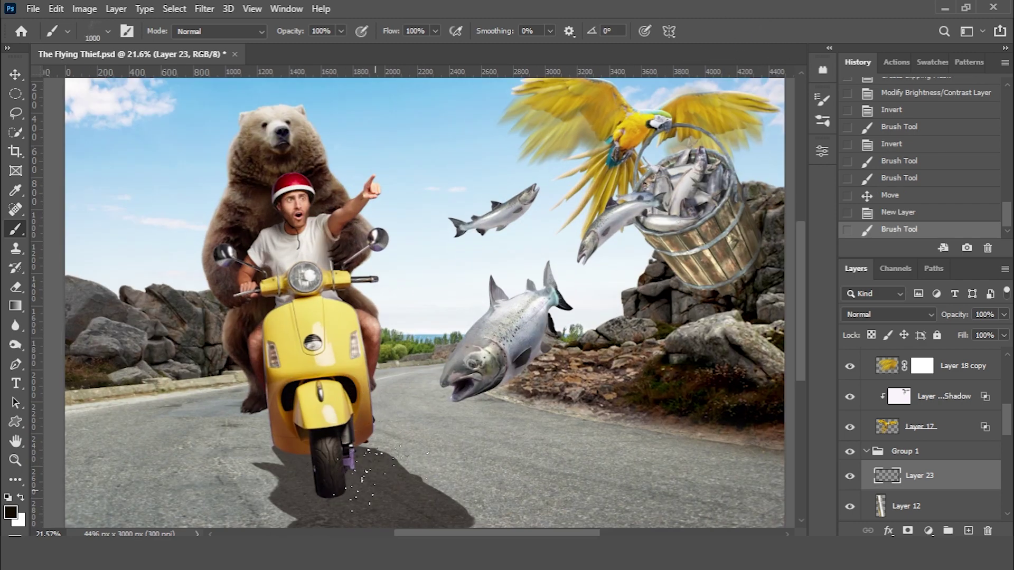
click(332, 481)
click(369, 422)
click(349, 454)
click(344, 497)
Enlarge the brush to 1600 and switch to a different brush preset.
right_click(338, 475)
click(471, 430)
key(Return)
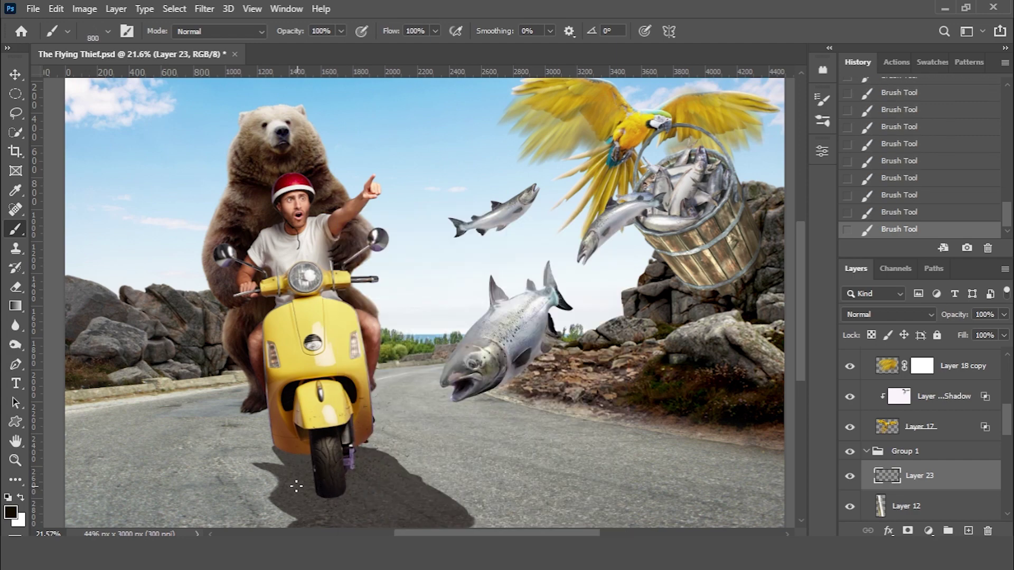
right_click(350, 491)
click(415, 458)
key(Return)
Switch to the Pen tool and select the scooter's Layer 10.
scroll(458, 455, down, 3)
click(15, 74)
key(p)
scroll(929, 492, down, 3)
click(894, 500)
scroll(395, 278, up, 2)
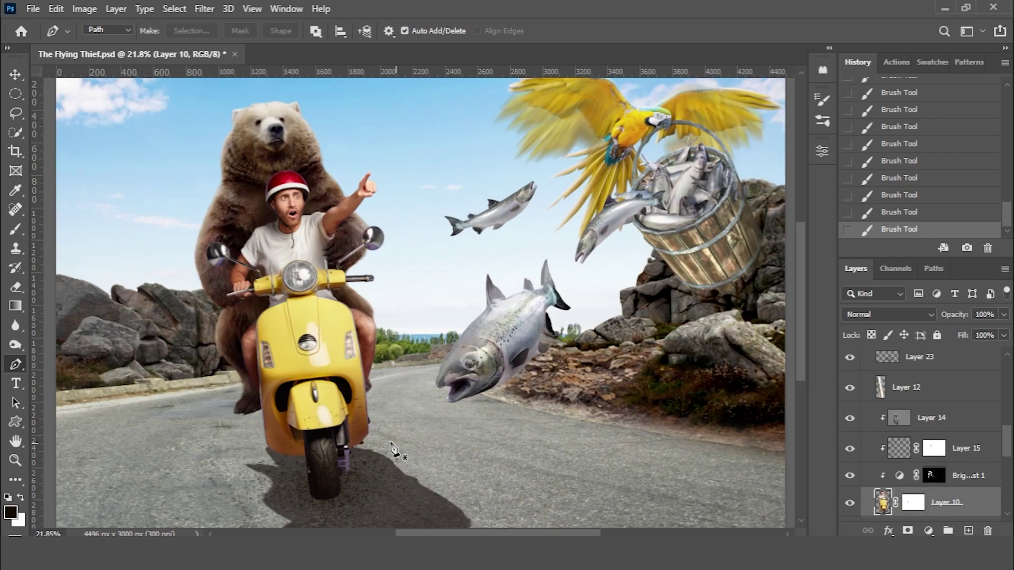
Start a pen path outlining the base of the front tyre.
scroll(395, 279, up, 4)
click(378, 260)
click(397, 384)
click(406, 406)
click(398, 445)
click(331, 458)
drag(297, 419, 305, 398)
Close the front-tyre path around its left side and convert it into a selection.
click(308, 334)
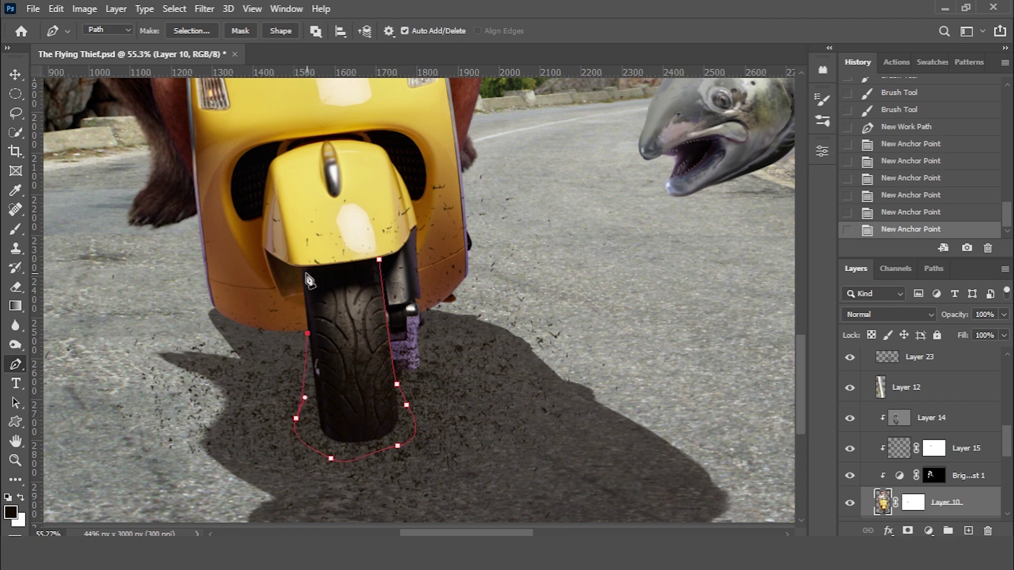
click(304, 269)
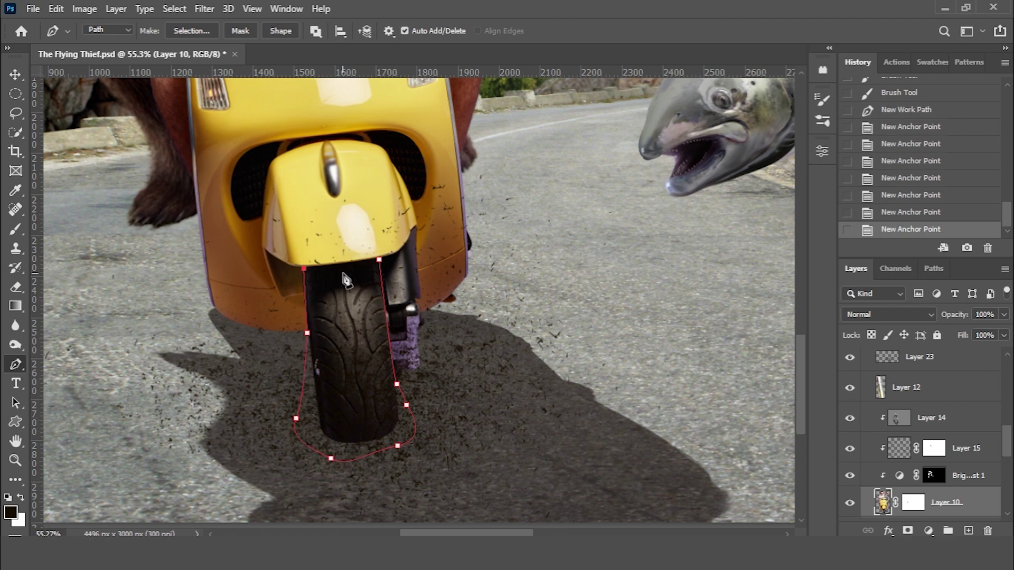
click(379, 260)
right_click(376, 263)
click(407, 271)
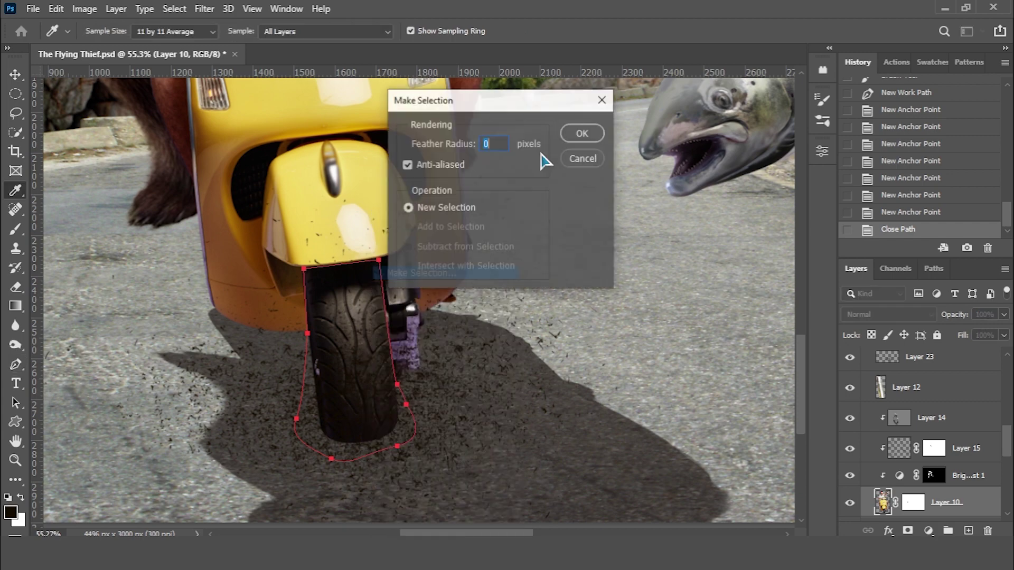
click(577, 136)
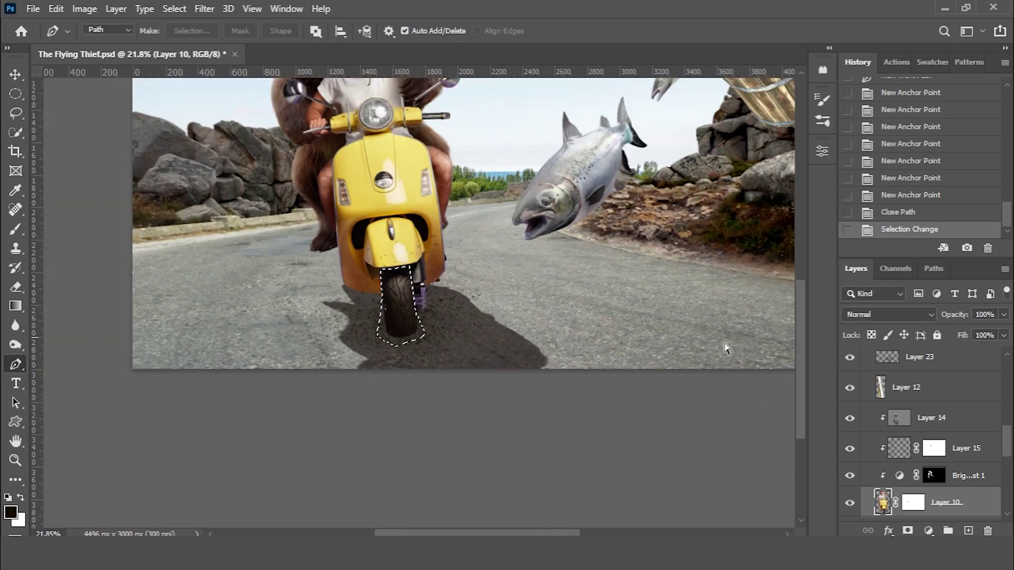
Clip Layers 12–15 to the layer below and set Layer 23's fill to 70%.
shift+click(948, 391)
right_click(948, 391)
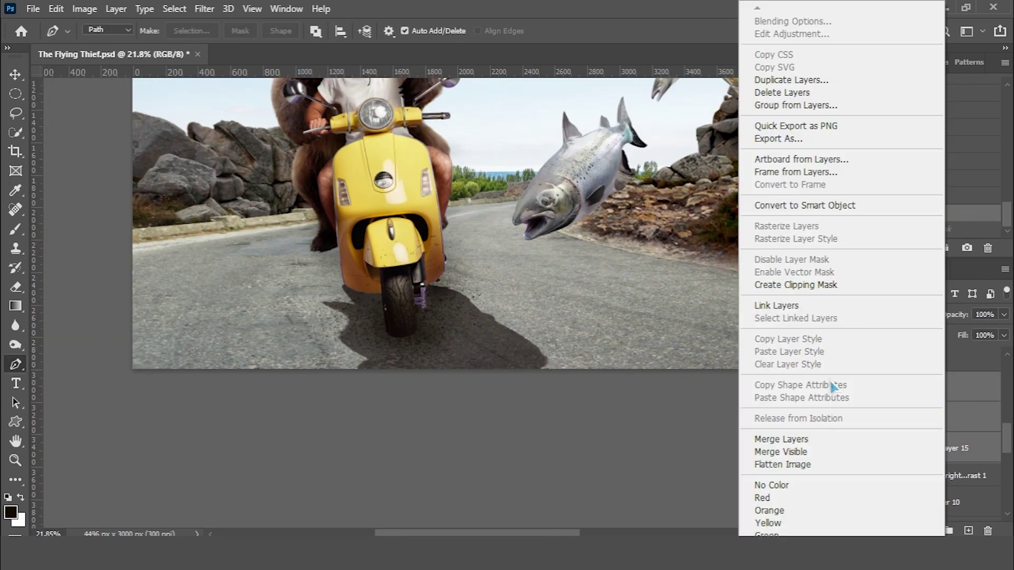
click(808, 285)
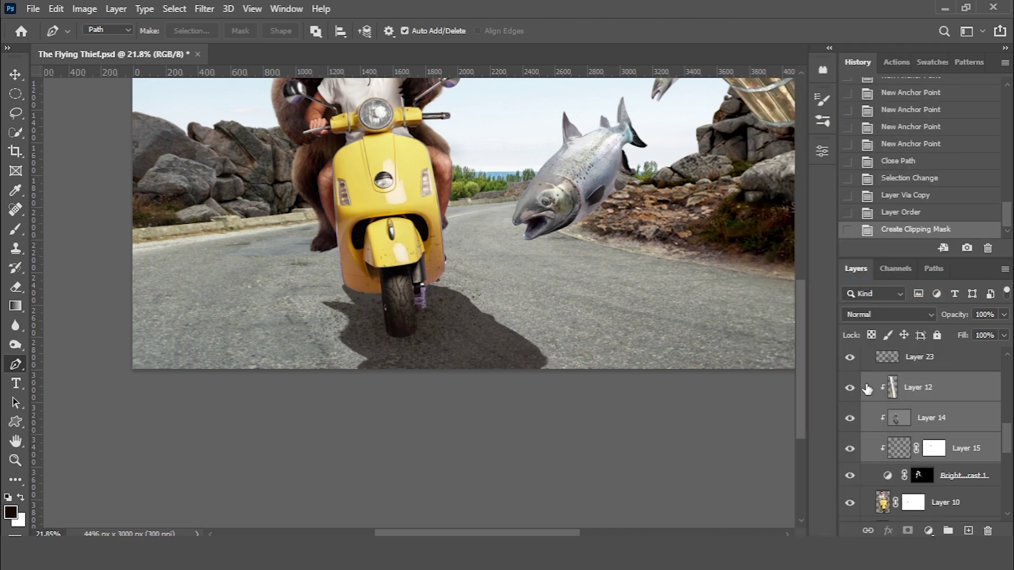
click(849, 359)
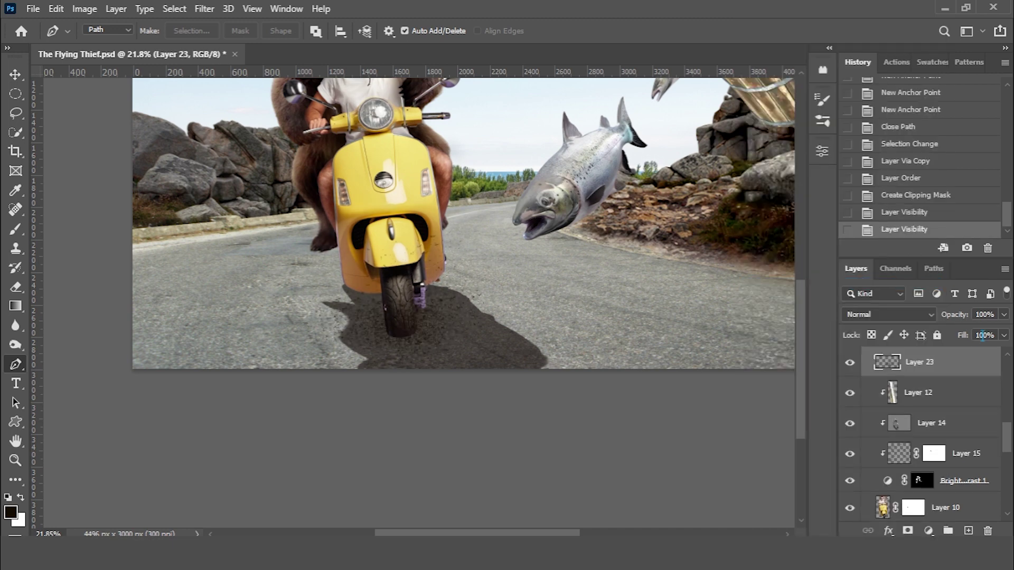
drag(967, 338, 634, 343)
click(16, 75)
scroll(916, 470, down, 3)
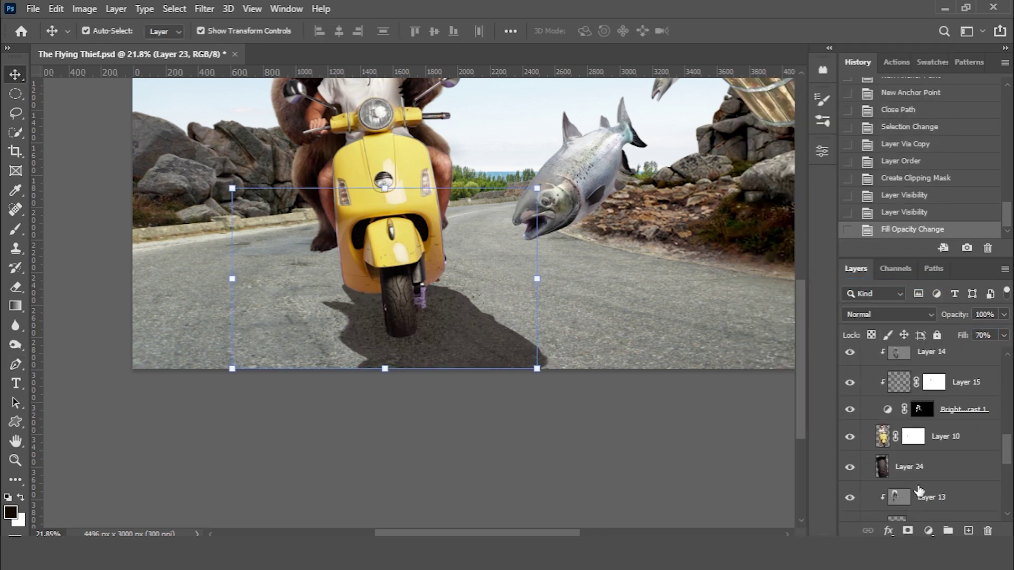
Move the front-wheel Layer 24 into Group 1 below Layer 23.
click(917, 470)
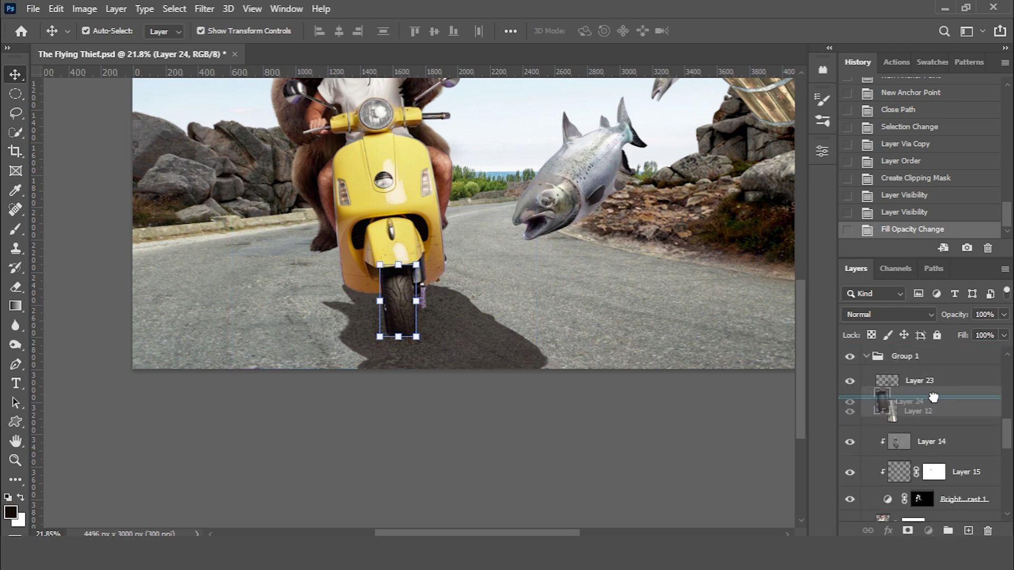
drag(917, 469, 908, 396)
drag(516, 303, 516, 411)
key(ctrl+minus)
click(204, 9)
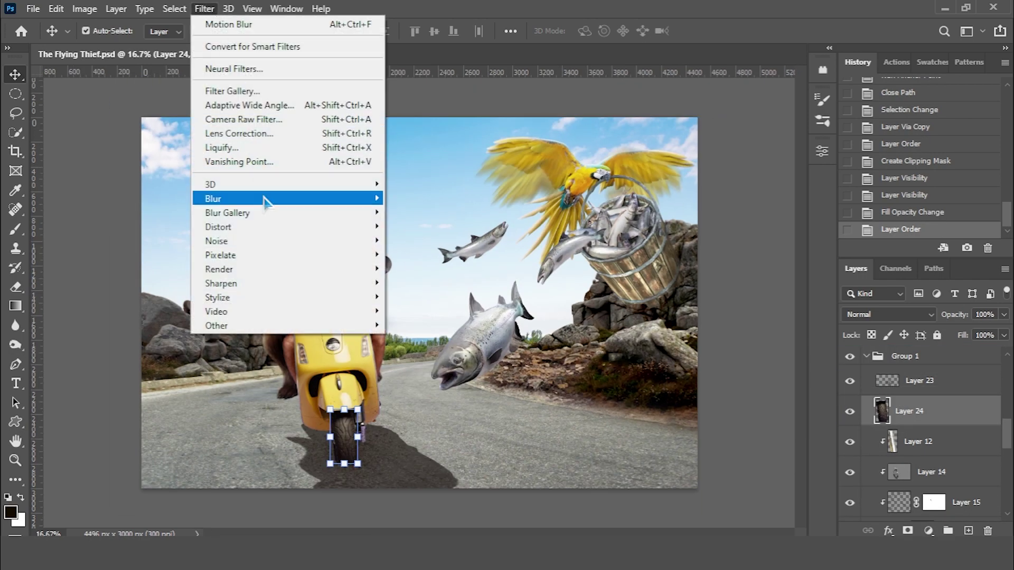
Motion-blur Layer 24 at angle -86 and distance 159, then move it above Layer 23.
click(418, 284)
drag(671, 340, 681, 339)
drag(750, 291, 744, 274)
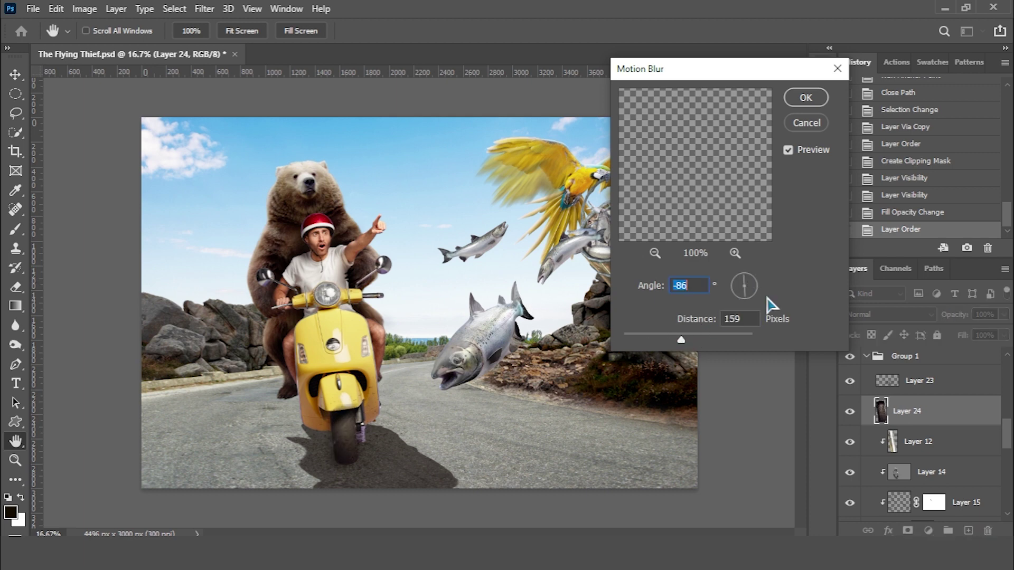
click(803, 99)
key(v)
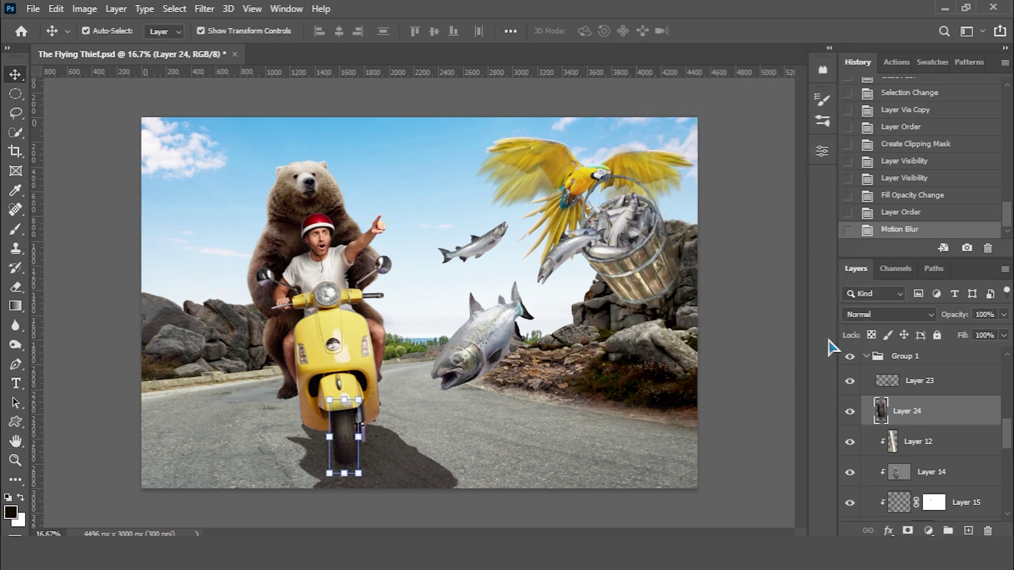
drag(922, 412, 921, 389)
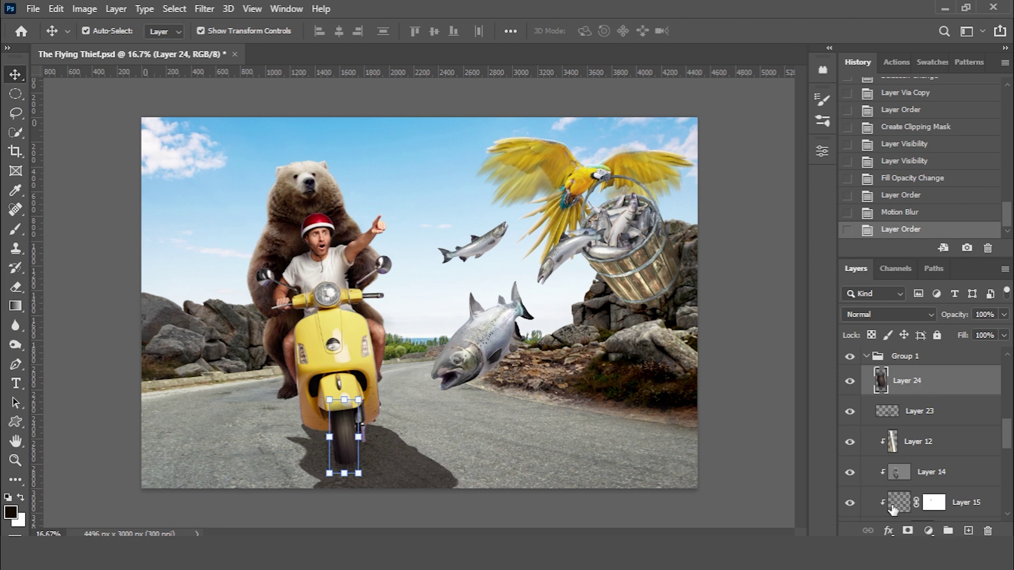
Add a mask to Layer 24 and set up a 400 px soft round brush.
click(908, 530)
click(16, 230)
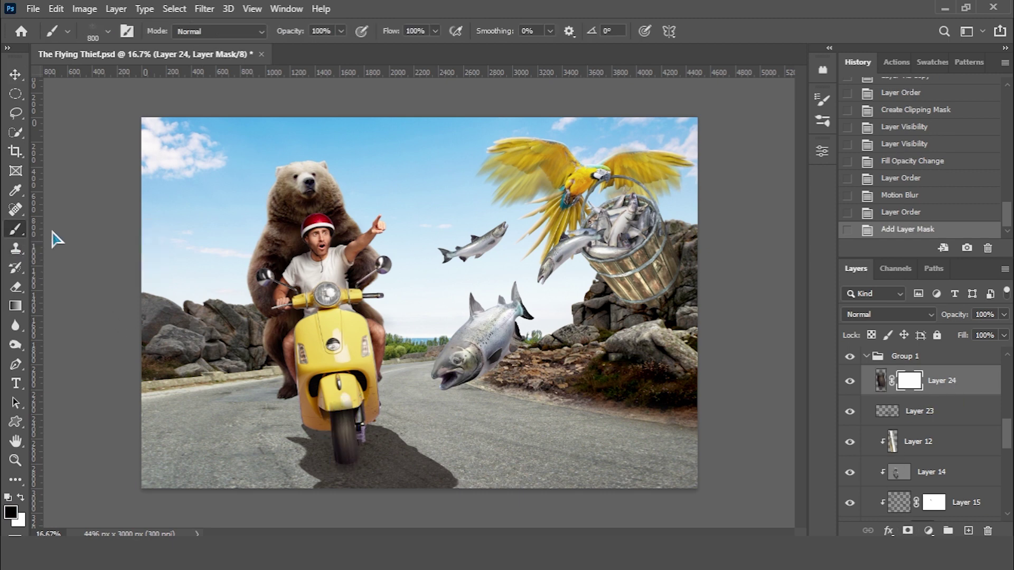
right_click(305, 366)
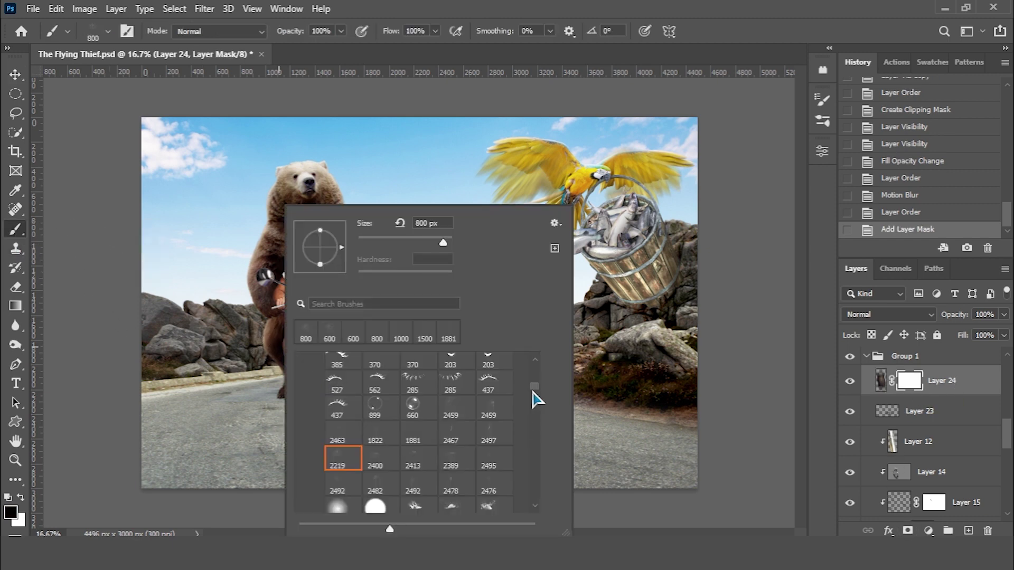
drag(535, 397, 536, 369)
click(338, 383)
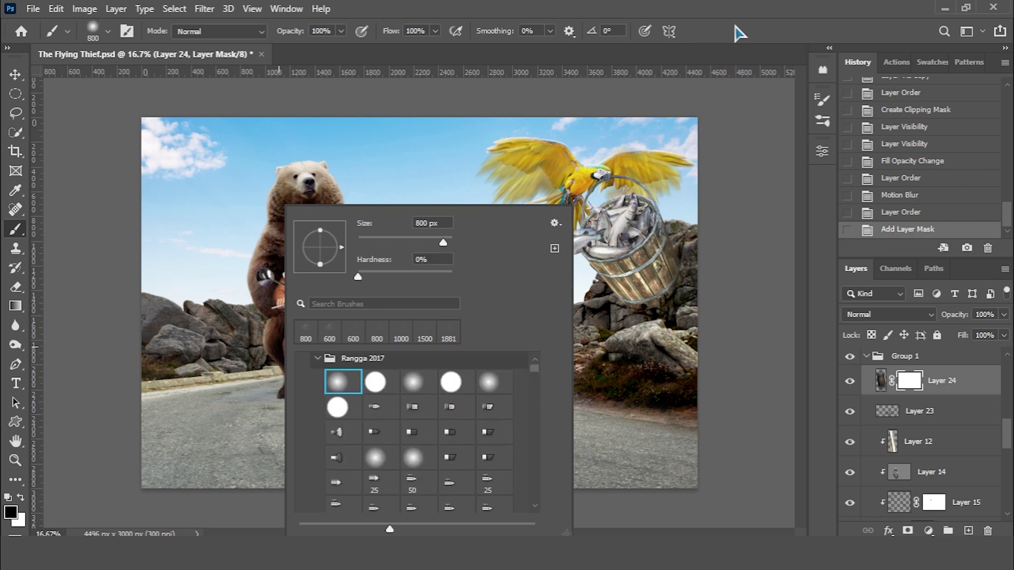
click(740, 32)
scroll(355, 374, up, 2)
key(bracketleft)
key(bracketleft)
key(bracketleft)
Mask out the blur around the front fender, then select Layer 6.
click(370, 428)
click(319, 435)
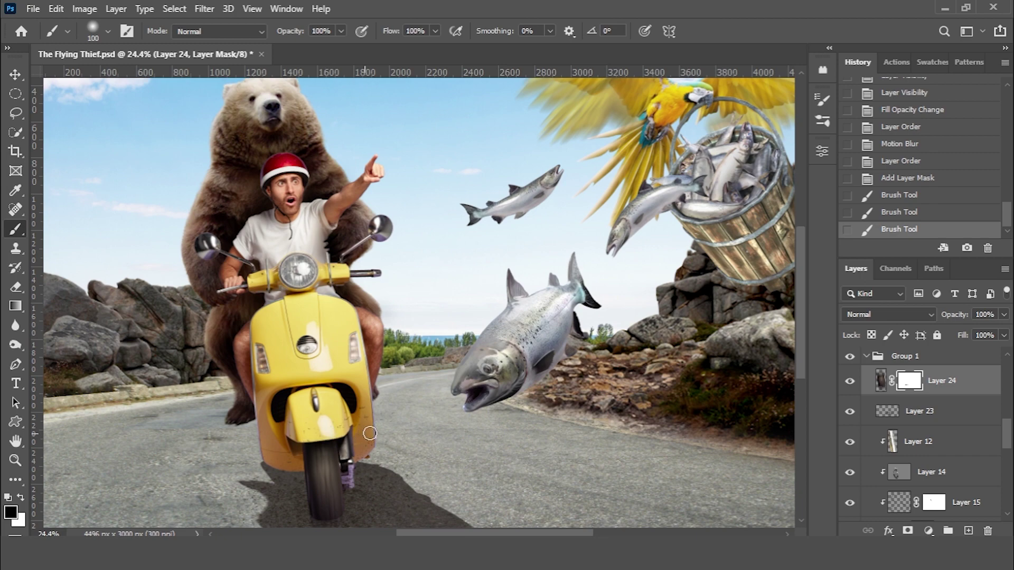
click(370, 433)
scroll(369, 433, down, 2)
scroll(370, 433, down, 2)
key(v)
scroll(919, 449, down, 5)
click(916, 454)
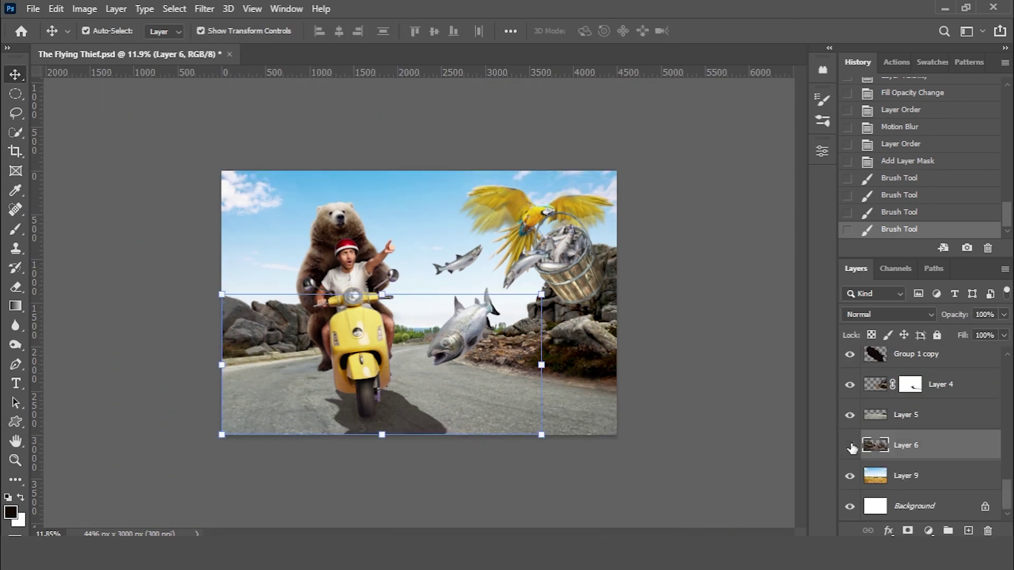
Duplicate Layer 6 and give the copy a -3°, 159-pixel motion blur.
click(850, 445)
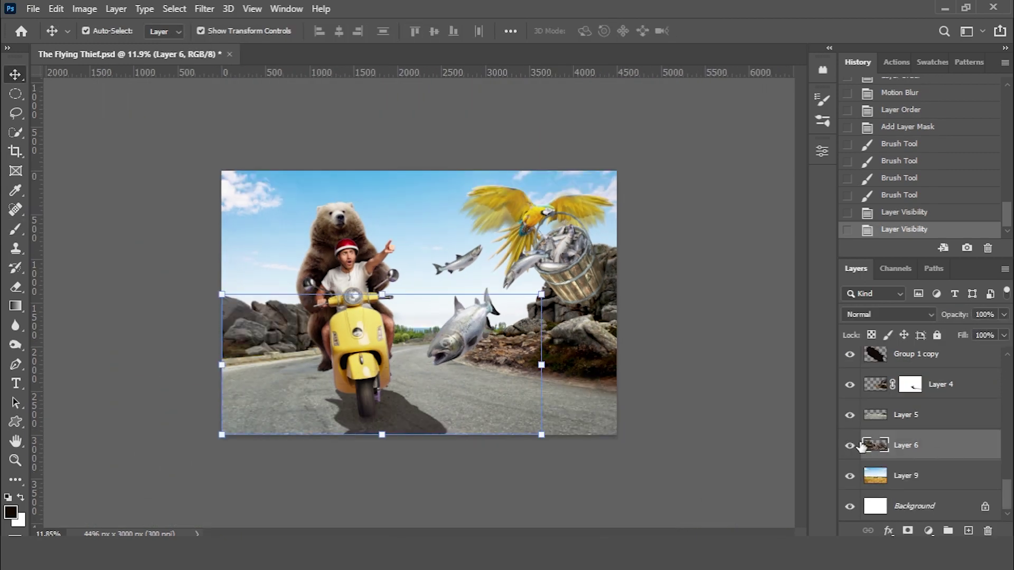
key(ctrl+j)
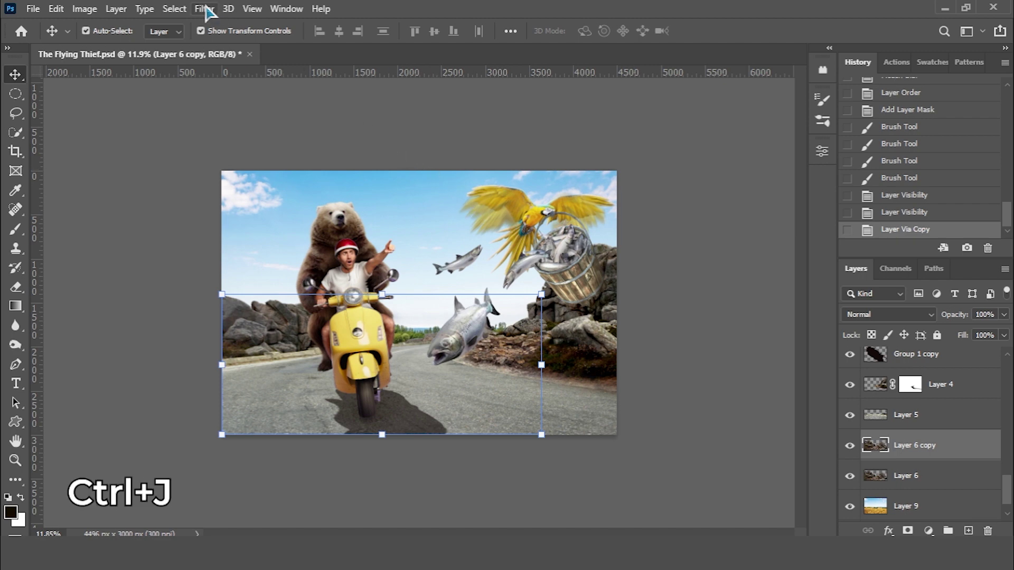
click(204, 9)
mouse_move(238, 199)
click(432, 283)
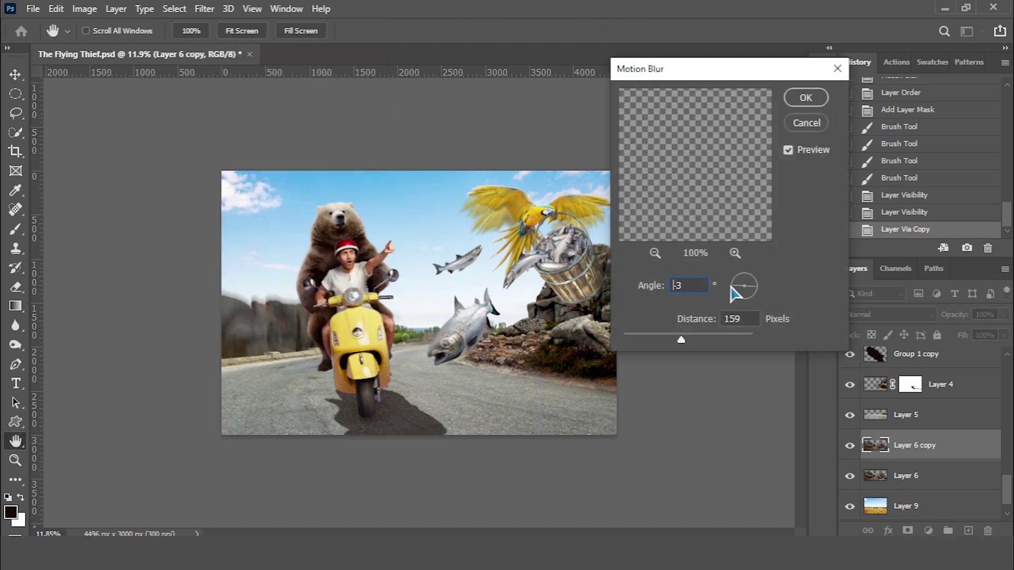
click(807, 98)
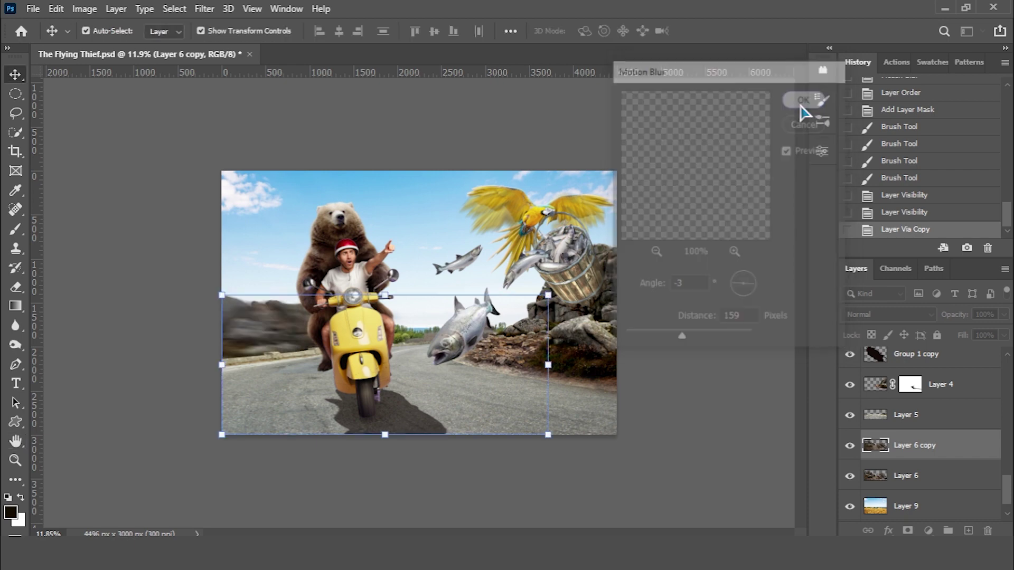
Add an inverted mask to Layer 6 copy and paint white with a 900 px brush over the left rocks.
click(907, 531)
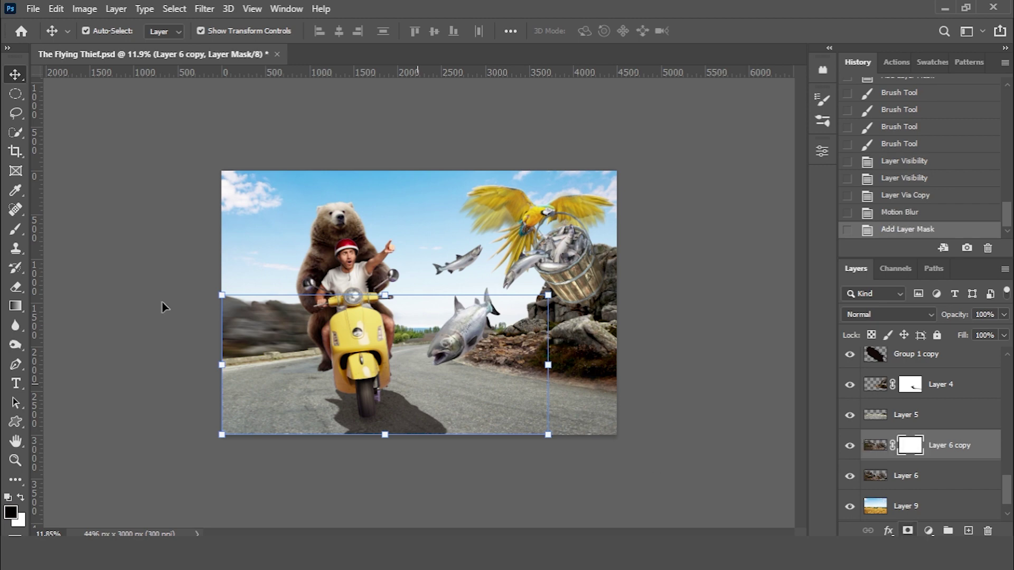
right_click(15, 228)
click(63, 229)
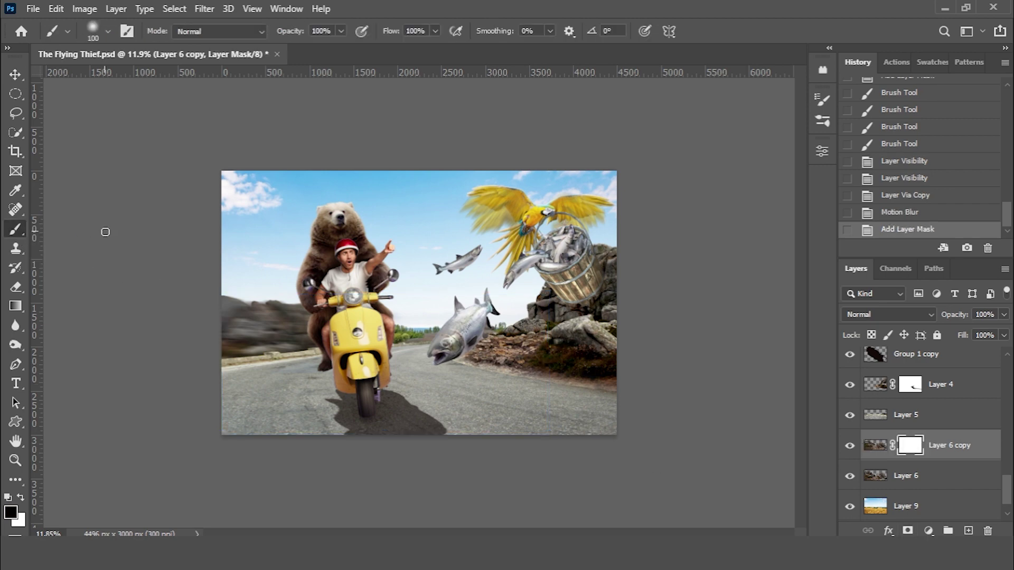
key(bracketright)
key(bracketright)
key(bracketright)
key(ctrl+i)
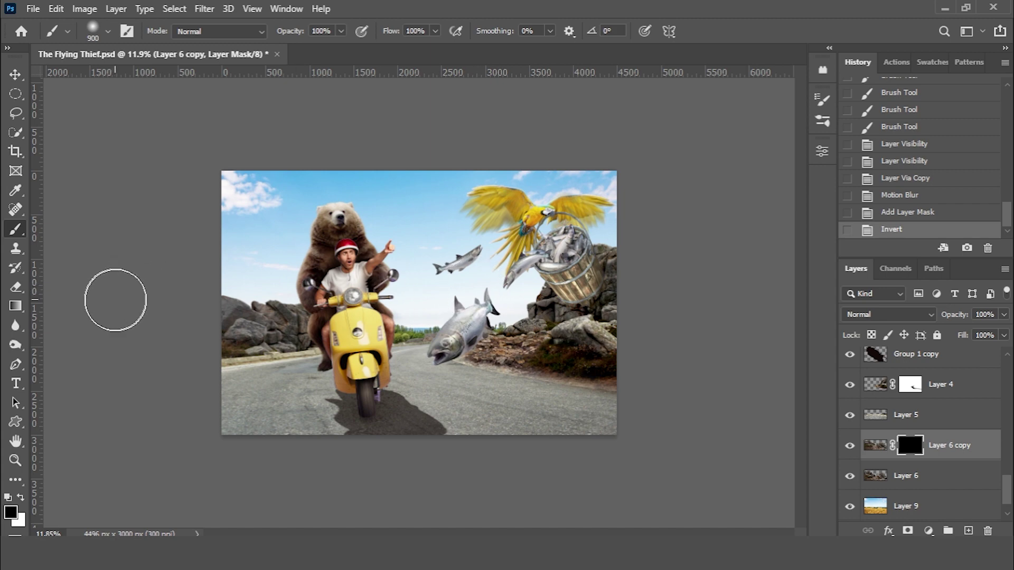
drag(312, 328, 444, 359)
key(x)
drag(153, 338, 306, 327)
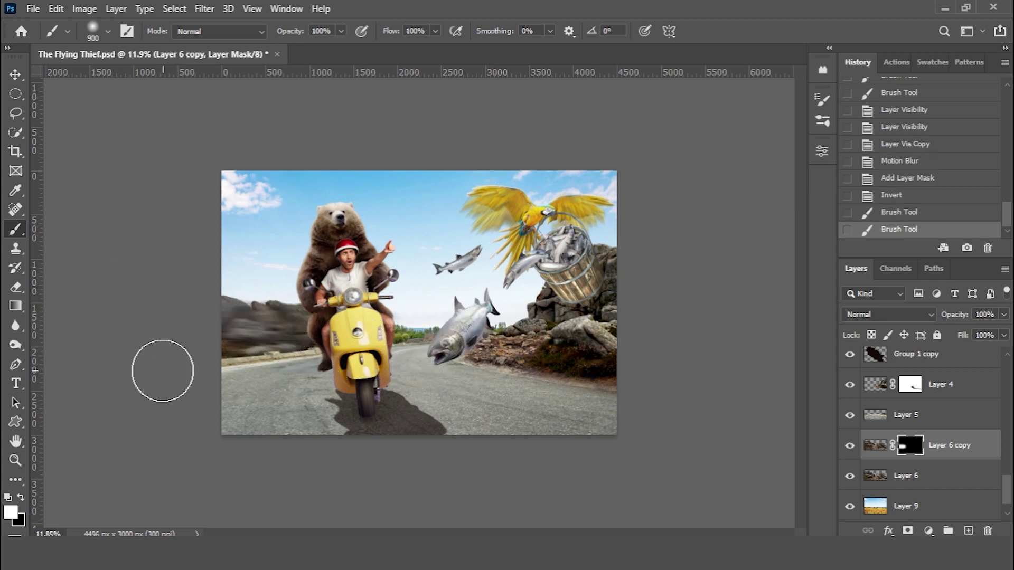
Select Layer 4 and duplicate it.
click(15, 74)
click(79, 210)
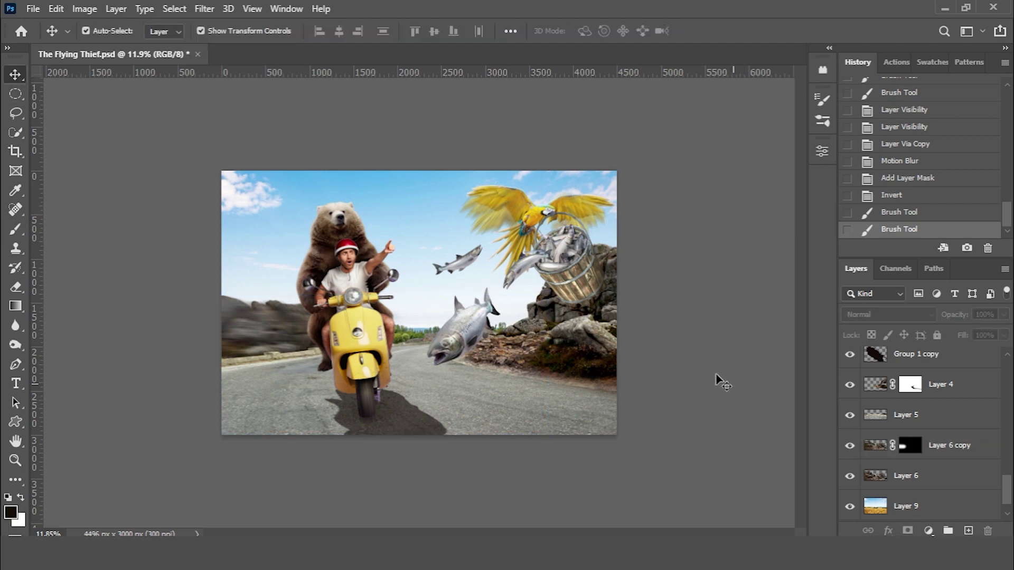
click(579, 356)
key(ctrl+j)
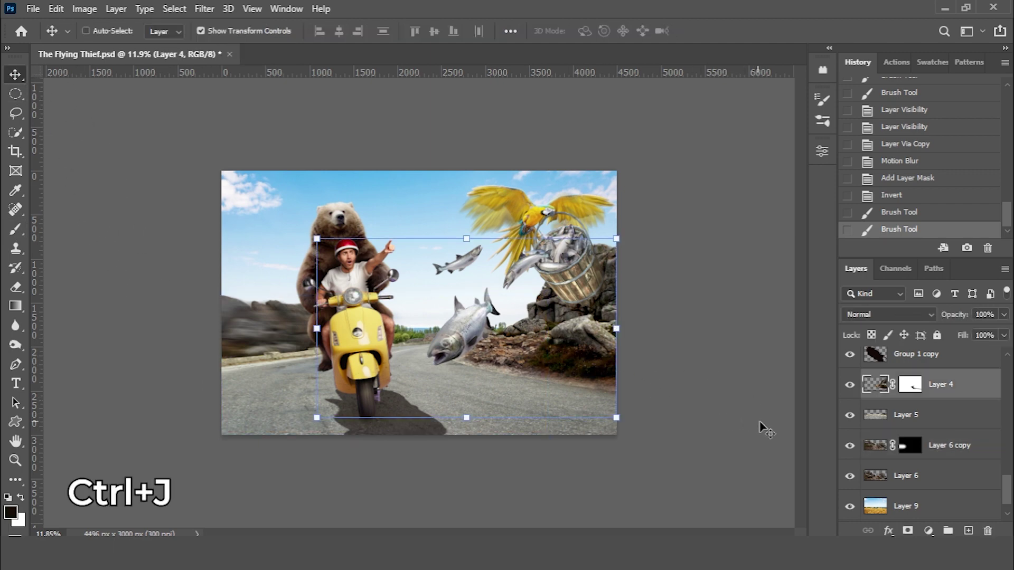
Apply the existing layer masks on Layer 4 and Layer 4 copy permanently.
right_click(910, 417)
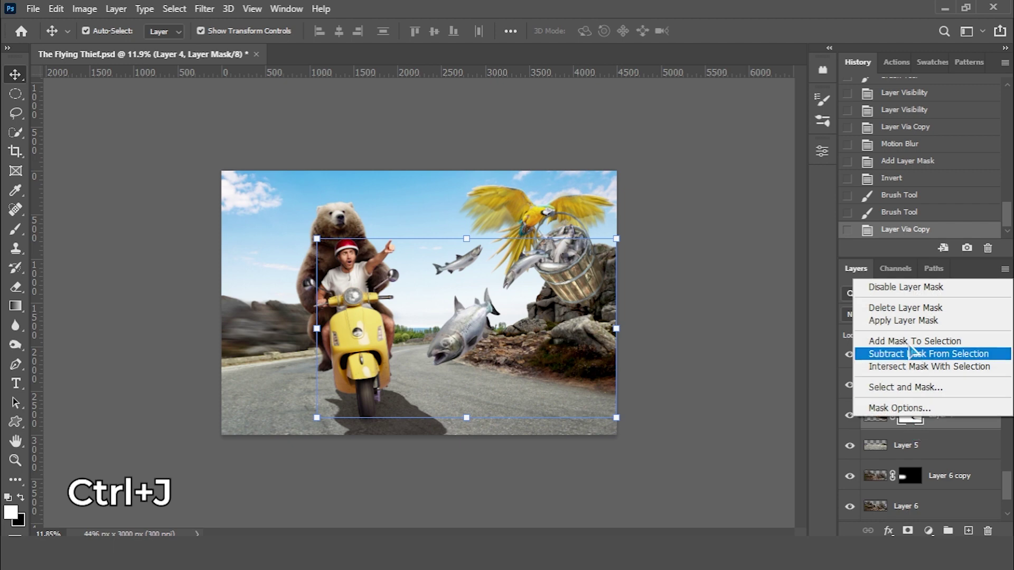
click(906, 320)
right_click(910, 382)
click(910, 427)
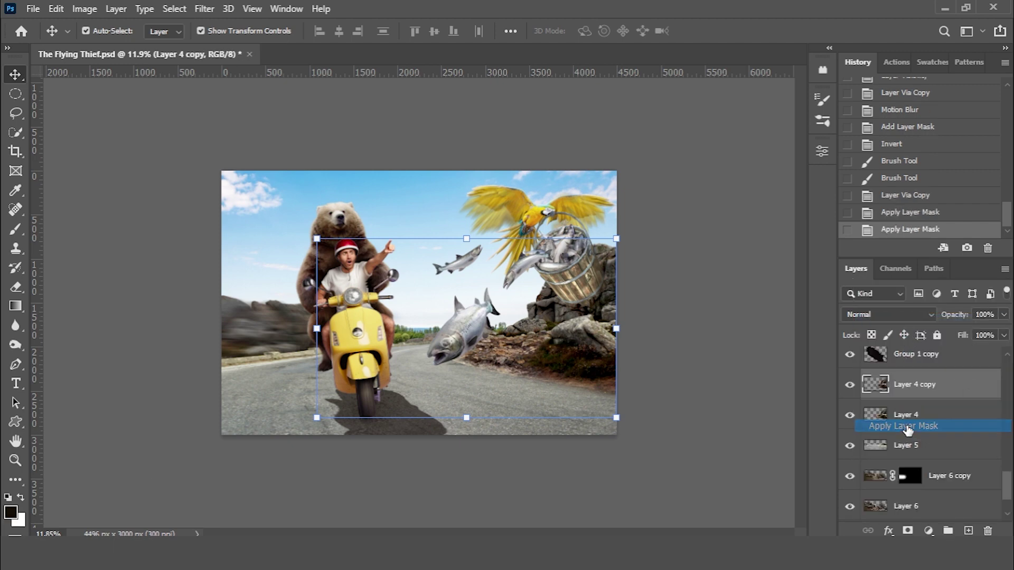
Apply a Motion Blur filter to Layer 4 copy.
click(205, 9)
mouse_move(238, 199)
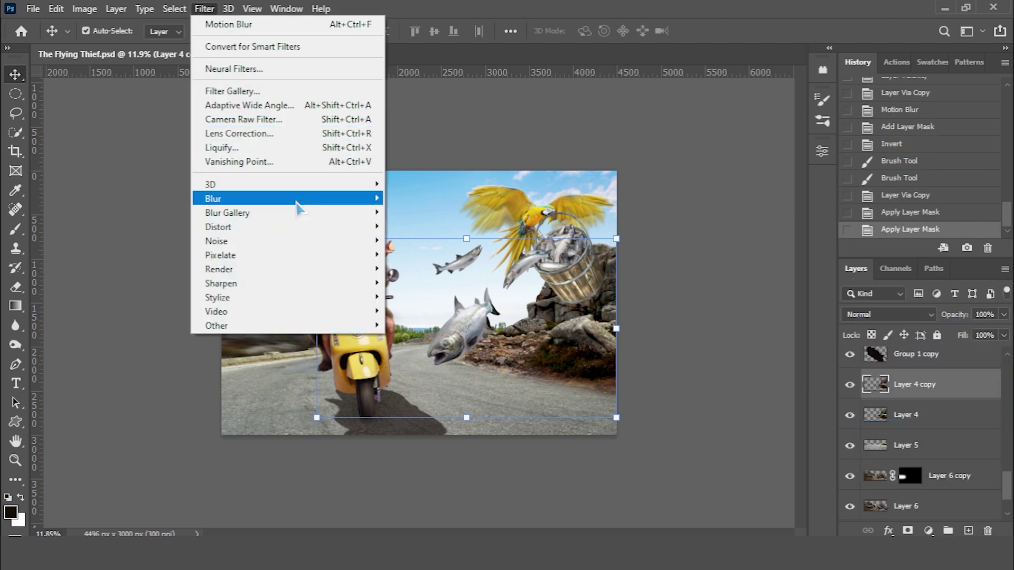
click(430, 282)
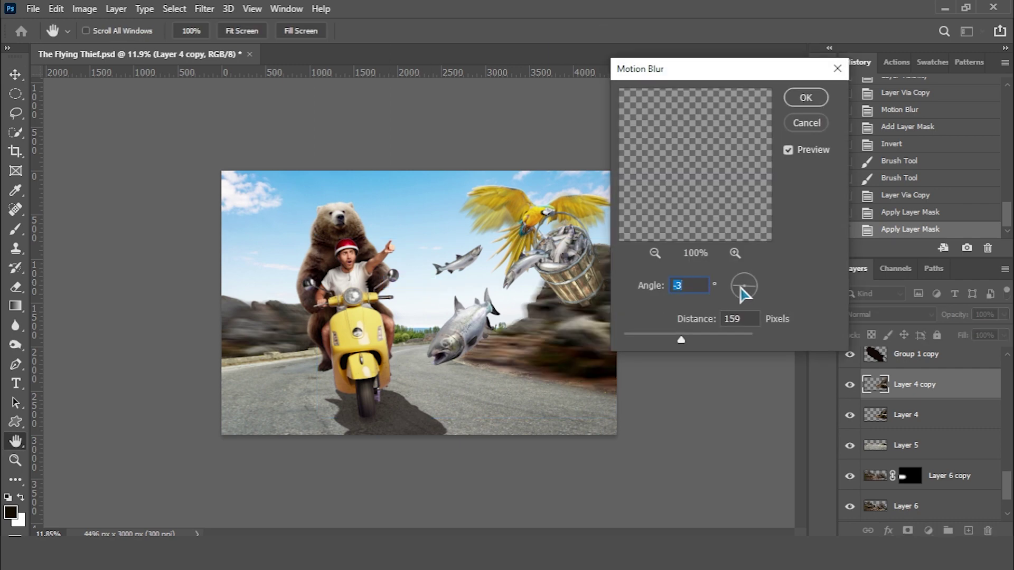
click(806, 97)
Add an inverted mask and brush the blur in over the right rocks at 50% opacity.
click(908, 530)
key(ctrl+i)
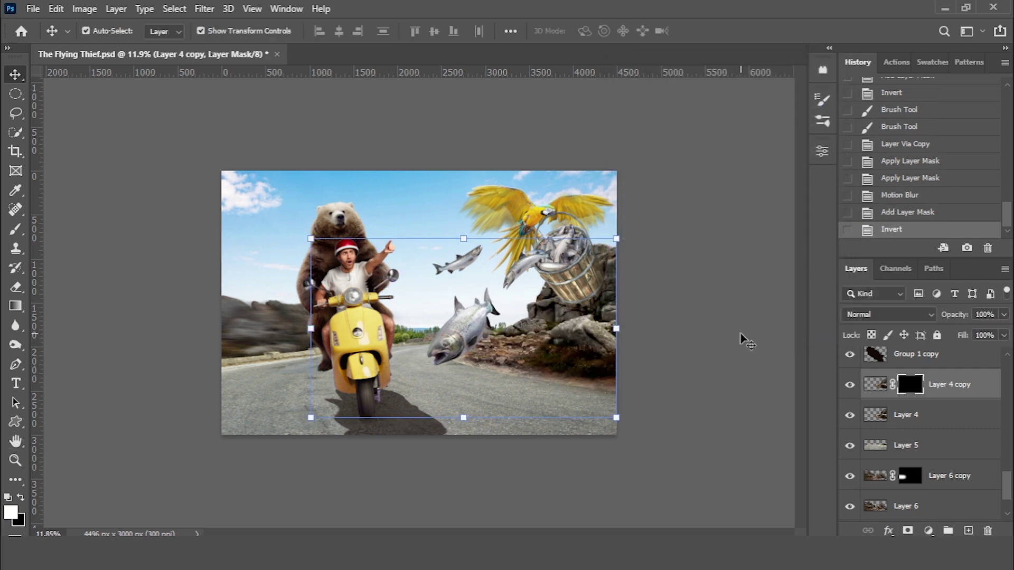
key(b)
text(50)
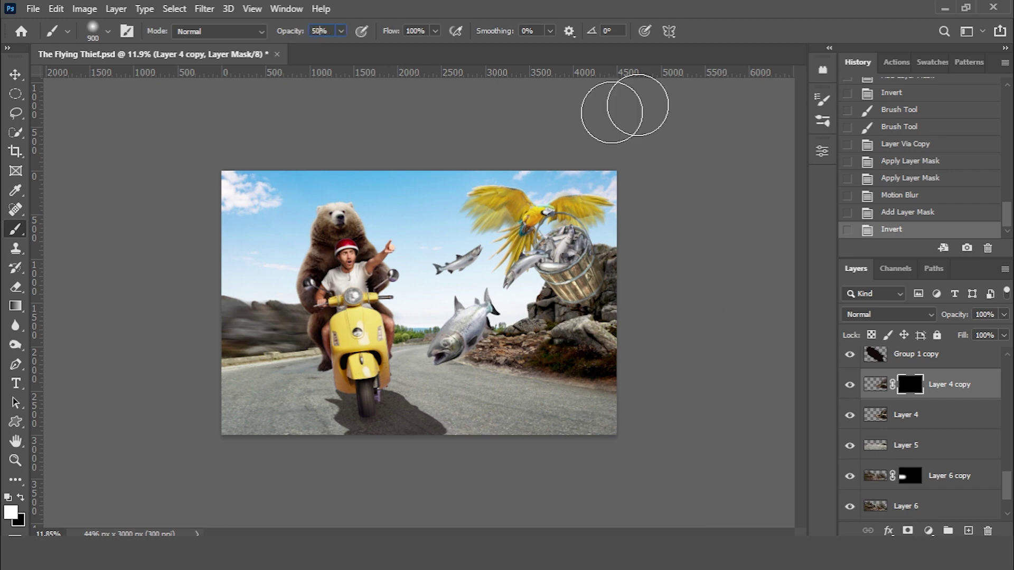
click(440, 357)
mouse_move(440, 357)
mouse_down()
mouse_move(709, 346)
mouse_move(460, 335)
mouse_move(727, 346)
mouse_move(668, 385)
mouse_up()
Duplicate Layer 5 and apply a Radial Blur to the copy.
key(x)
click(941, 453)
key(ctrl+j)
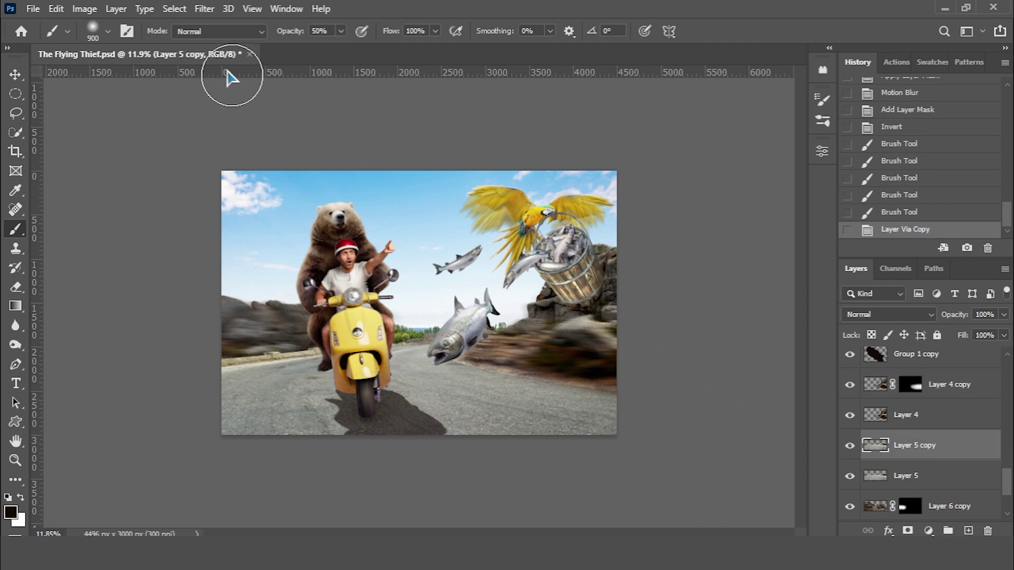
click(204, 9)
mouse_move(287, 198)
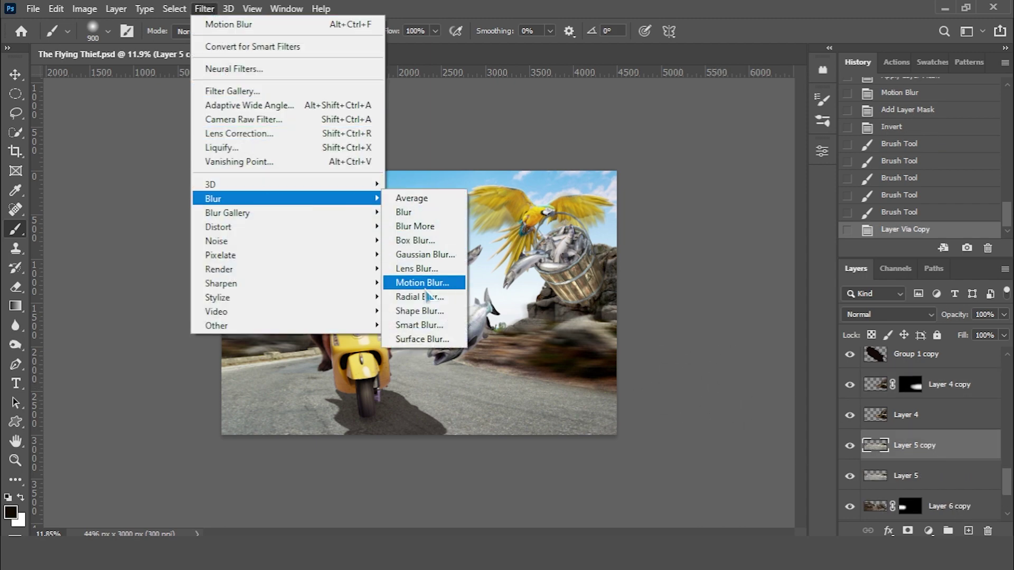
click(431, 294)
click(549, 151)
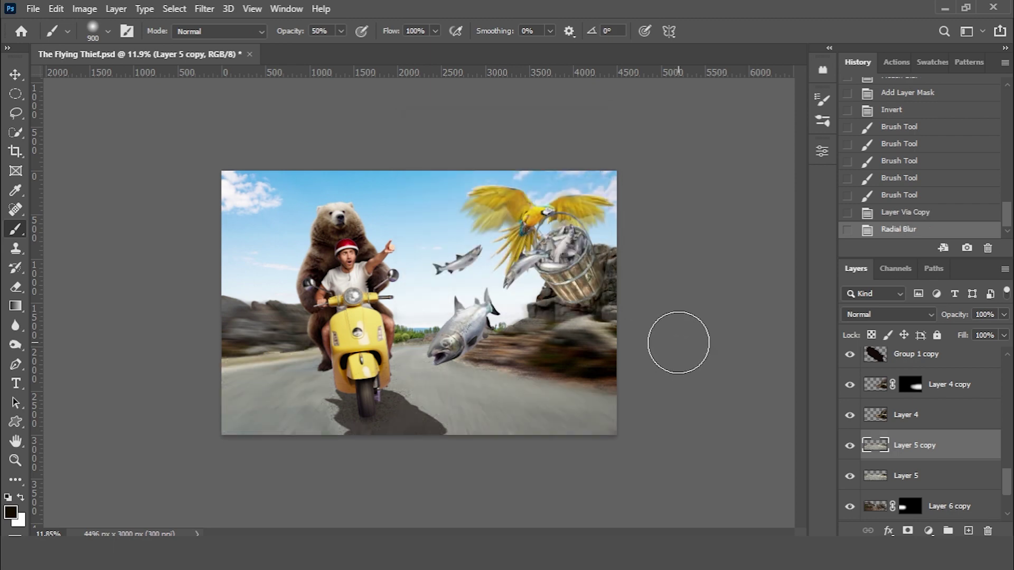
Add an inverted mask to the blurred copy and paint the blur back over the road.
scroll(362, 441, up, 3)
scroll(362, 464, down, 2)
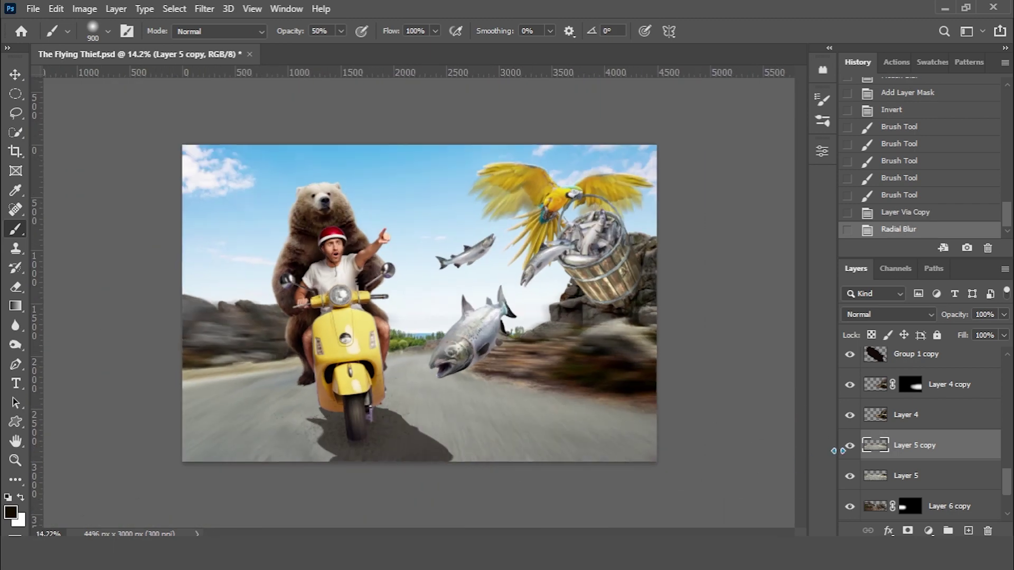
click(905, 531)
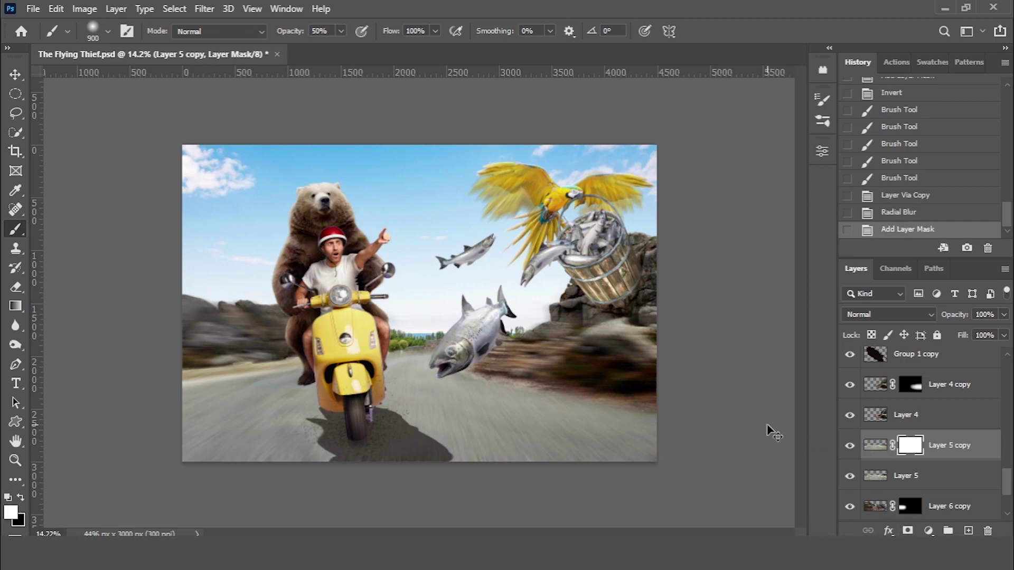
key(ctrl+i)
click(768, 425)
scroll(658, 402, down, 2)
mouse_move(418, 406)
mouse_down()
mouse_move(464, 385)
mouse_move(328, 403)
mouse_up()
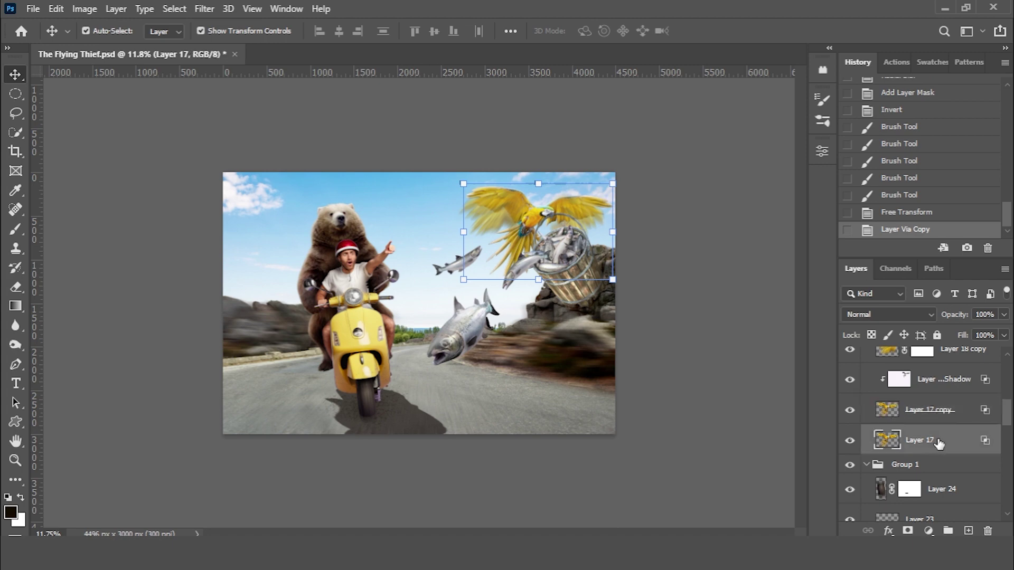
Give the parrot copy on Layer 17 a dark Color Overlay and rasterize the layer style.
right_click(939, 444)
click(760, 20)
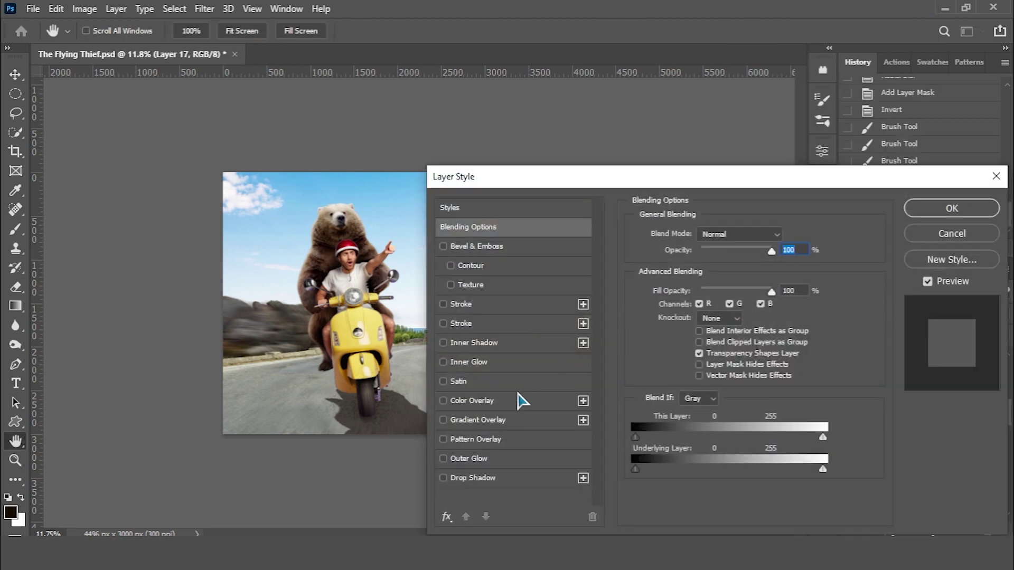
click(520, 401)
click(927, 212)
right_click(935, 455)
click(792, 239)
Squash the dark parrot into a flat shadow in the road's bottom-right corner at 60% fill.
drag(554, 188, 626, 441)
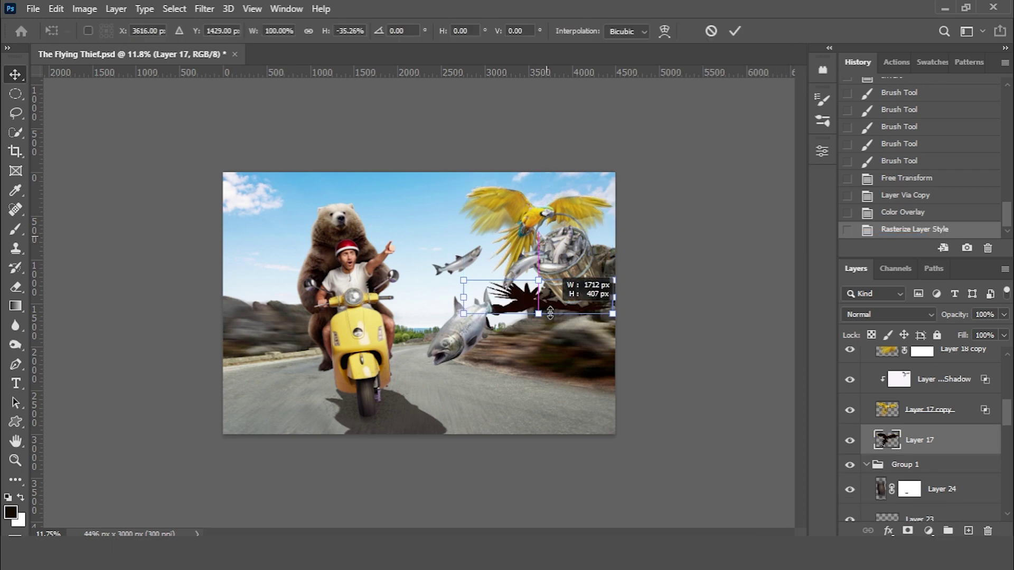
mouse_move(690, 390)
mouse_down()
mouse_move(672, 369)
mouse_move(645, 414)
mouse_up()
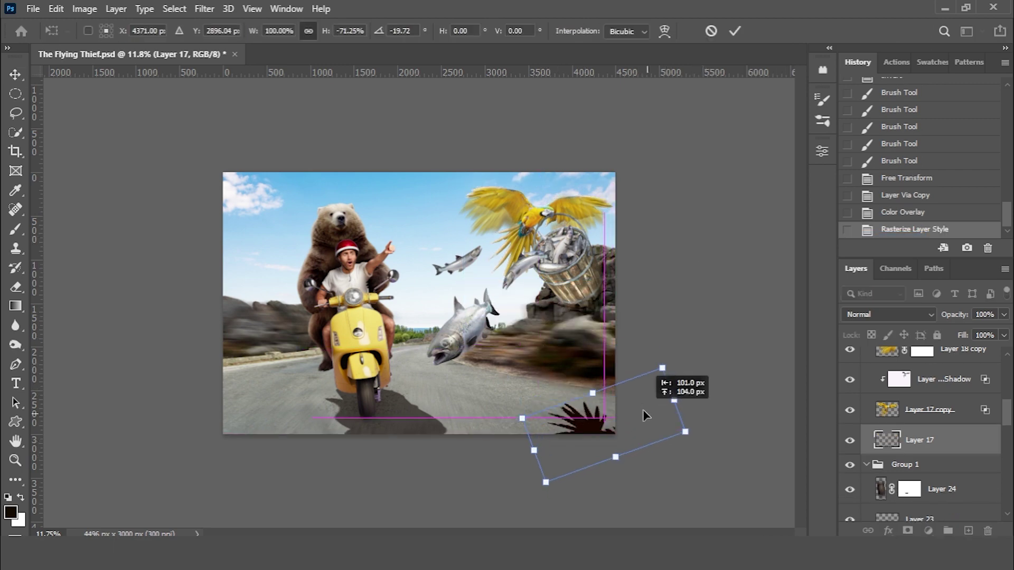
key(Return)
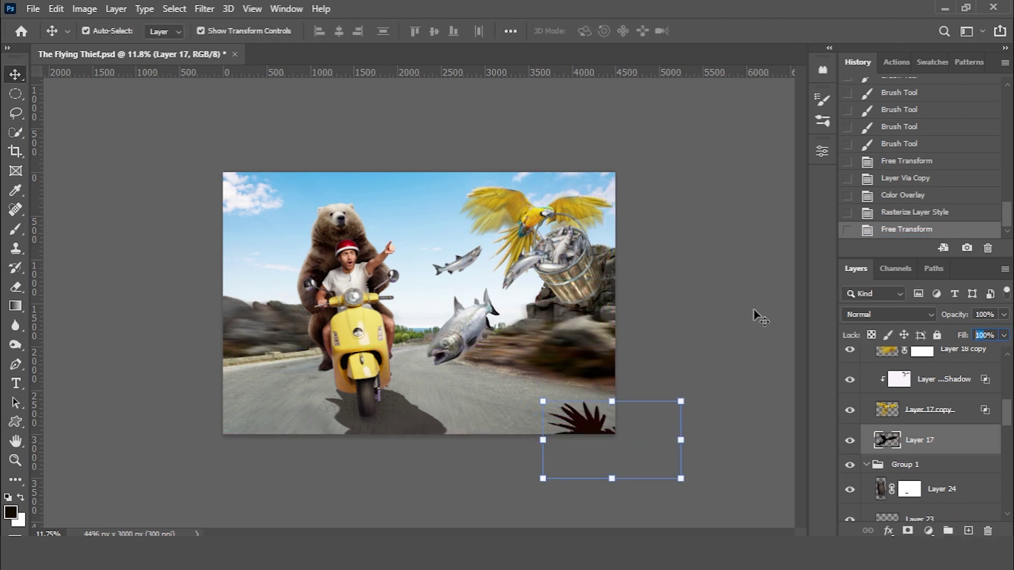
text(60)
key(Return)
Desaturate the shadow to Saturation -46 and resize it to fit the corner.
key(ctrl+u)
drag(734, 161, 702, 161)
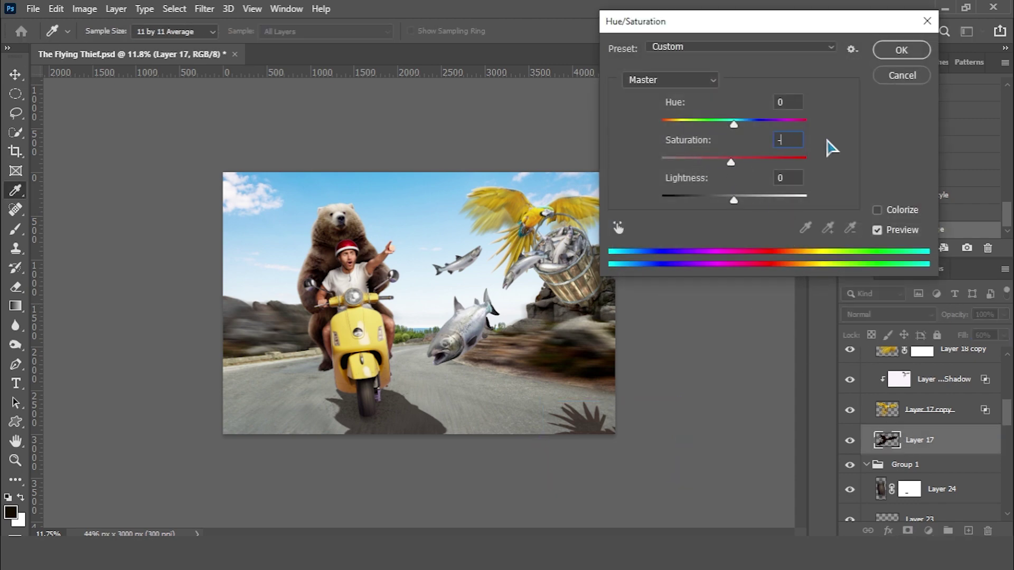
click(881, 51)
drag(688, 400, 729, 369)
key(Return)
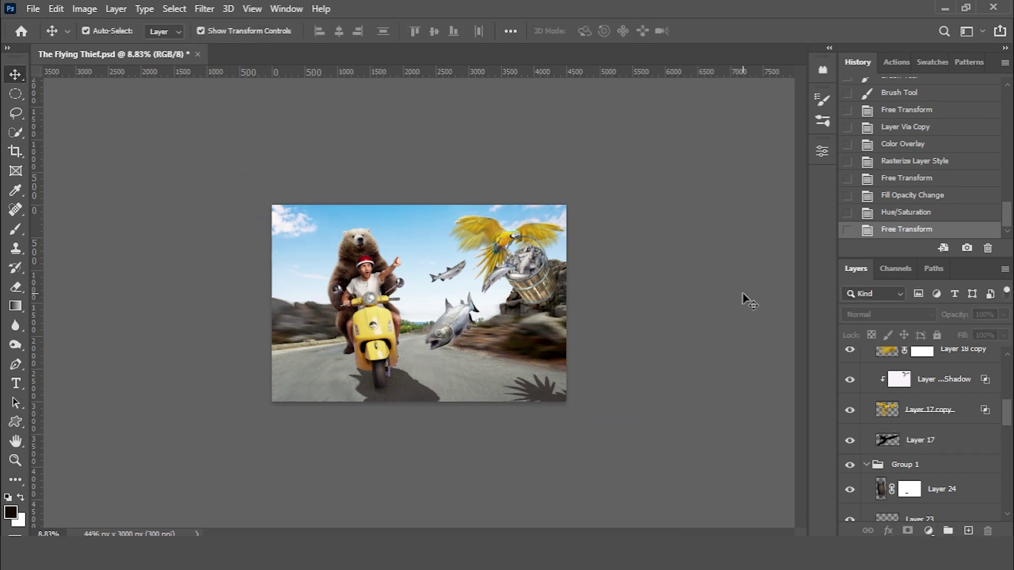
Stamp all visible layers into merged Layer 25 and duplicate it.
scroll(925, 422, up, 2)
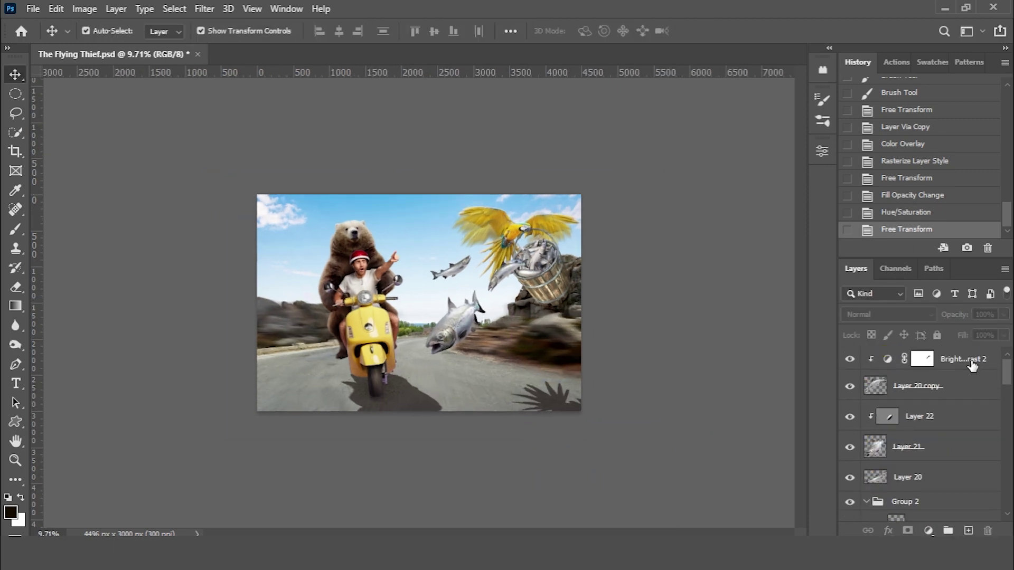
click(972, 365)
key(ctrl+shift+alt+e)
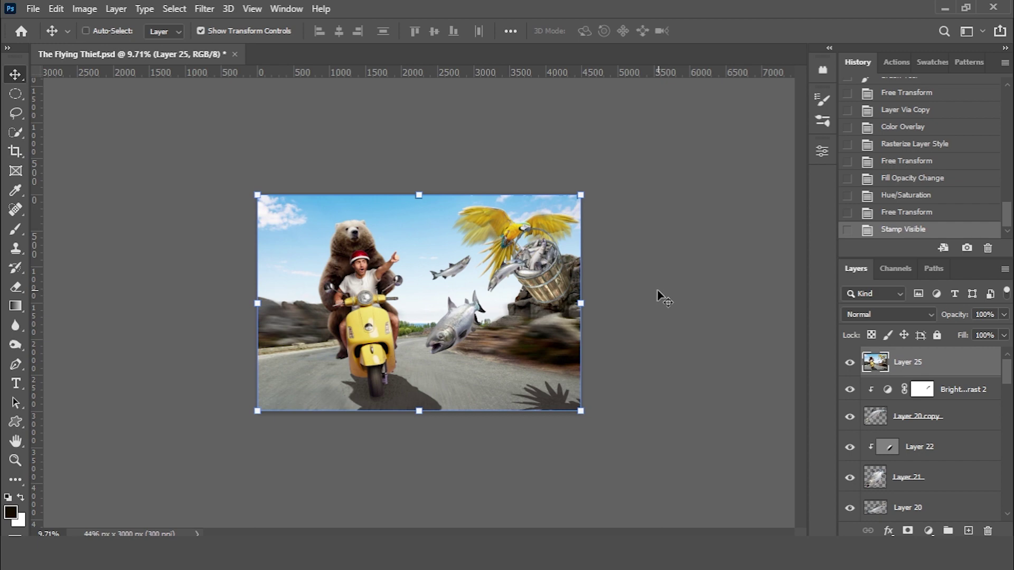
key(ctrl+j)
Grade the copy in Camera Raw: warmer, brighter, less contrast, clarity +21, vibrance +15.
click(206, 9)
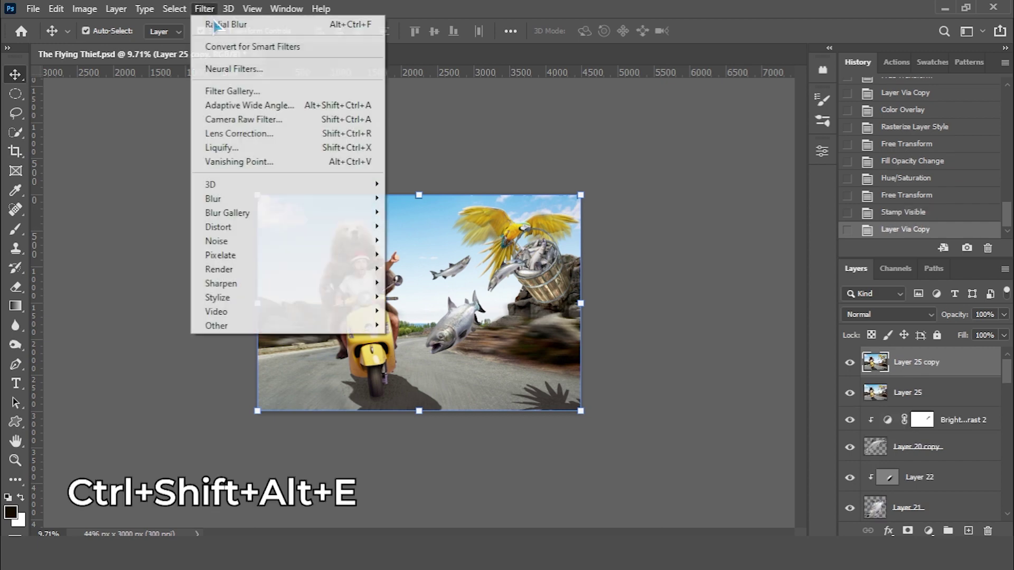
click(245, 120)
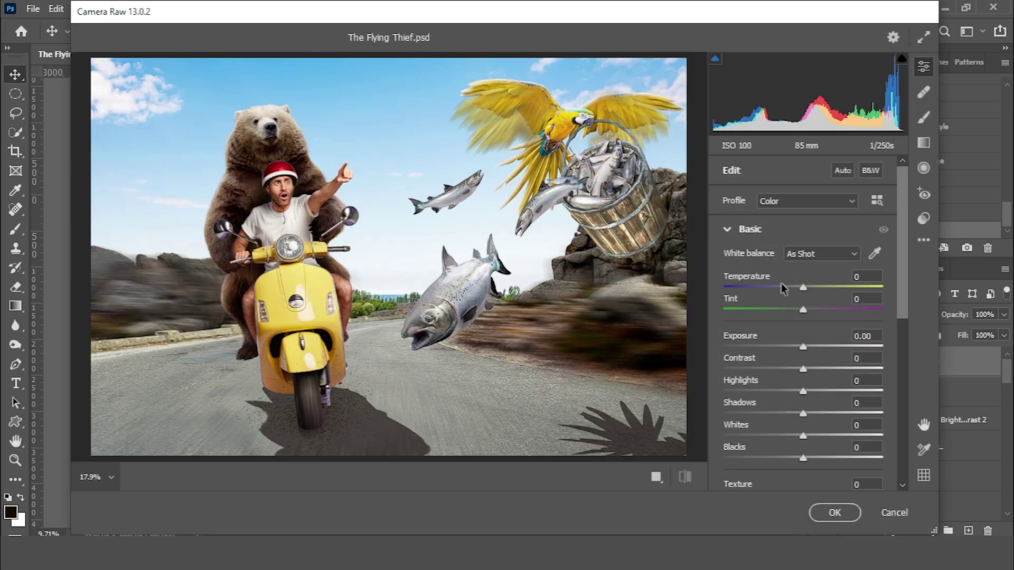
mouse_move(782, 286)
mouse_down()
mouse_move(812, 286)
mouse_move(809, 309)
mouse_move(816, 286)
mouse_up()
mouse_move(803, 346)
mouse_down()
mouse_move(785, 369)
mouse_move(808, 392)
mouse_move(815, 436)
mouse_up()
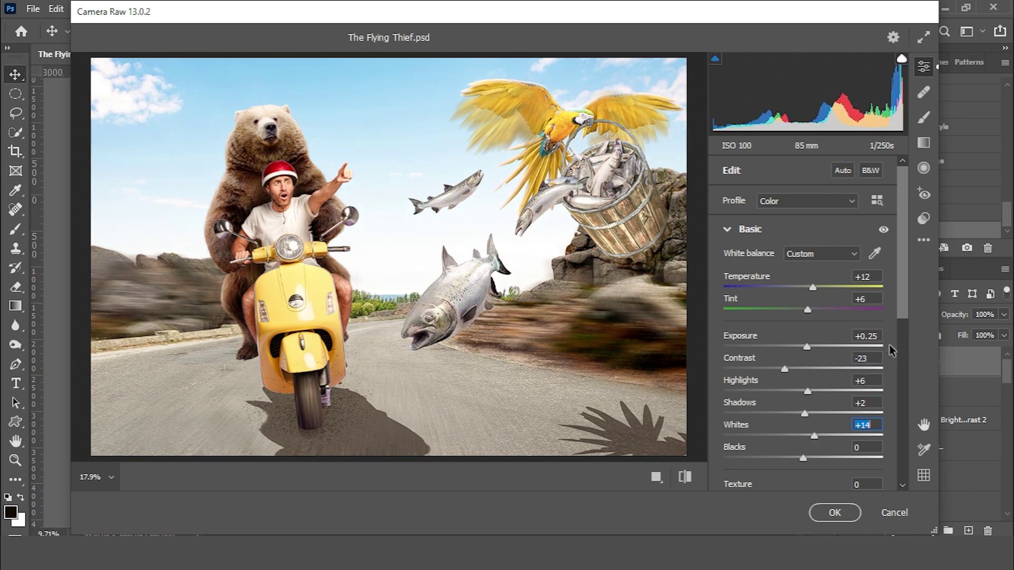
drag(903, 306, 902, 389)
mouse_move(803, 336)
mouse_down()
mouse_move(822, 336)
mouse_move(806, 315)
mouse_up()
drag(815, 254, 813, 254)
mouse_move(803, 395)
mouse_down()
mouse_move(815, 395)
mouse_move(802, 417)
mouse_up()
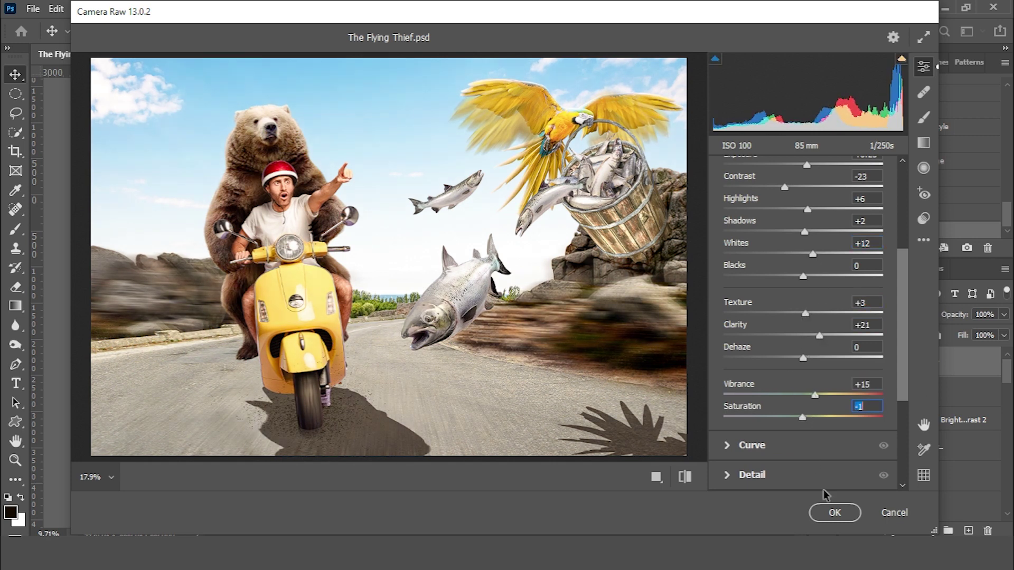
click(834, 513)
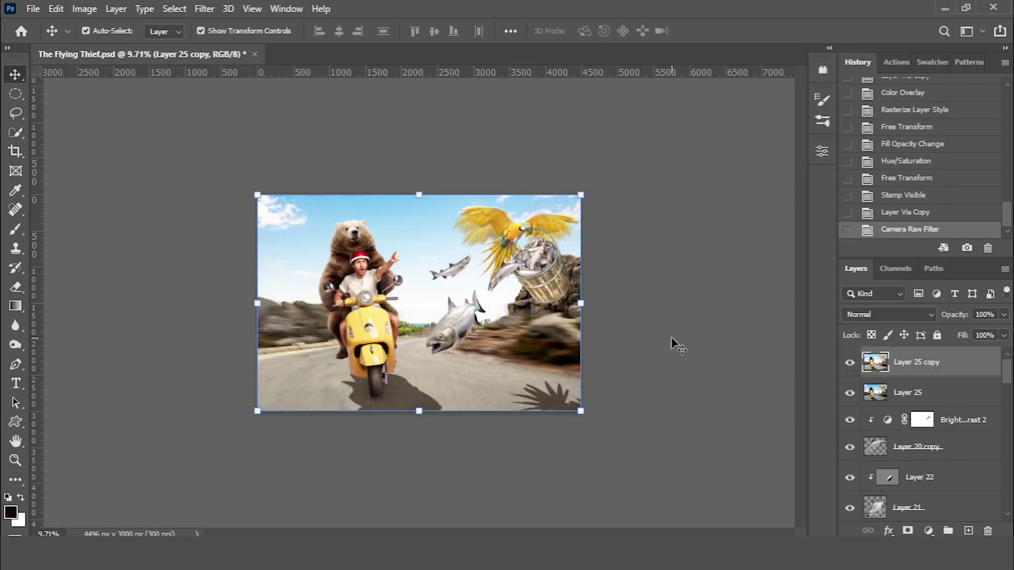
click(968, 531)
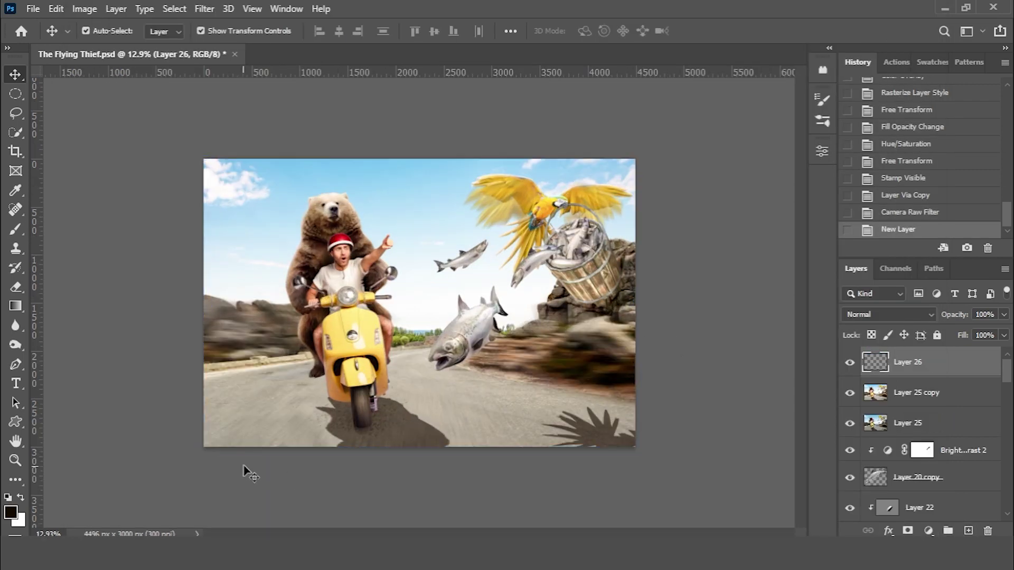
Draw a white-to-transparent gradient haze from the top-left sky on Layer 26.
click(19, 498)
click(15, 306)
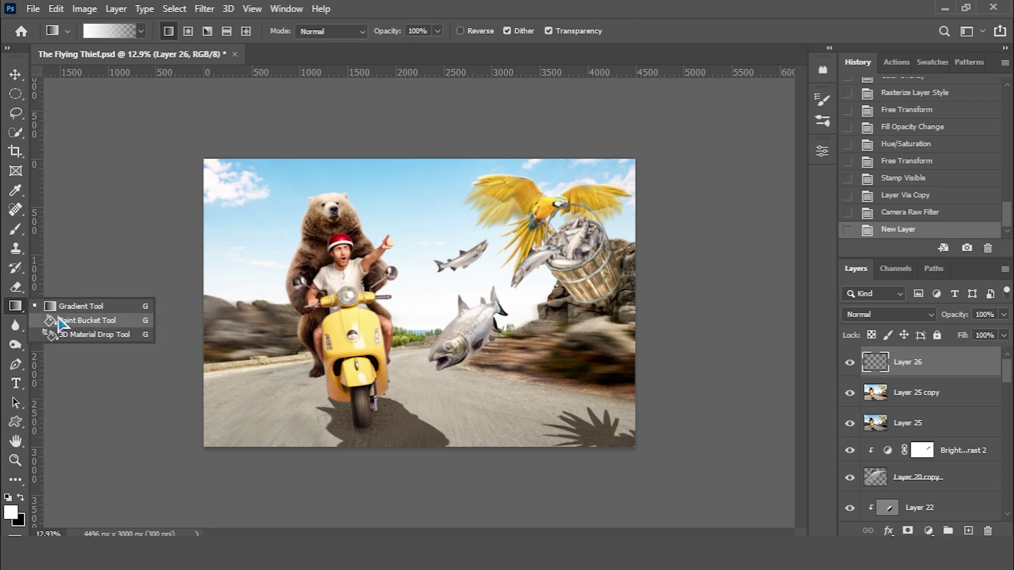
click(63, 308)
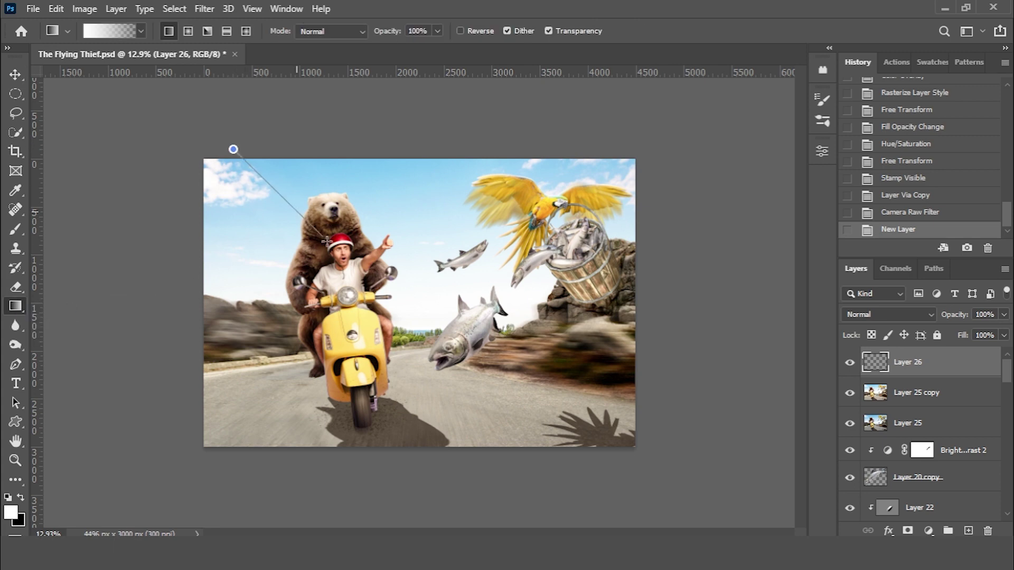
drag(358, 259, 360, 259)
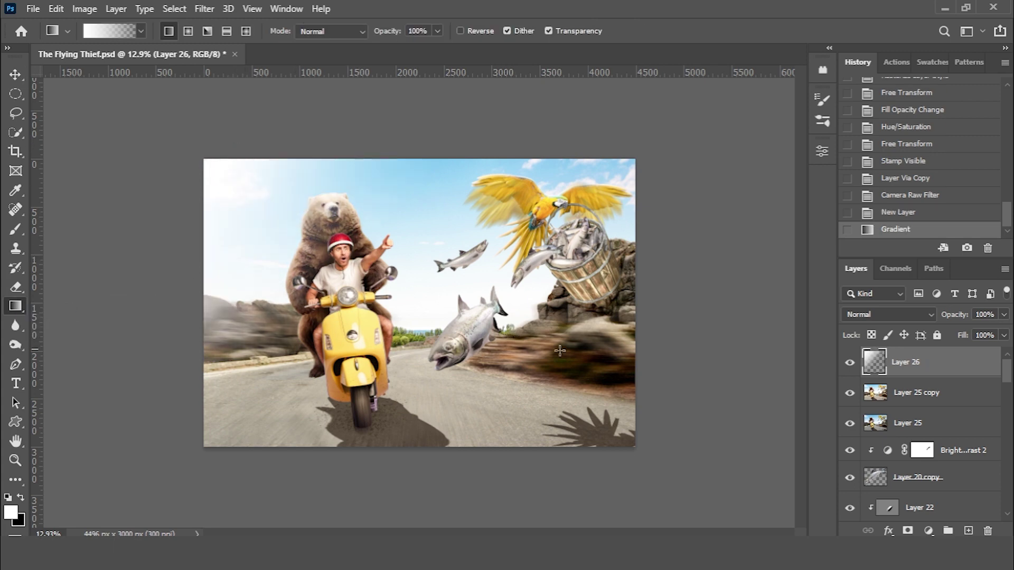
Add white gradient haze along the left edge on a new Layer 27 at 30% fill.
click(939, 400)
click(968, 530)
drag(170, 288, 290, 288)
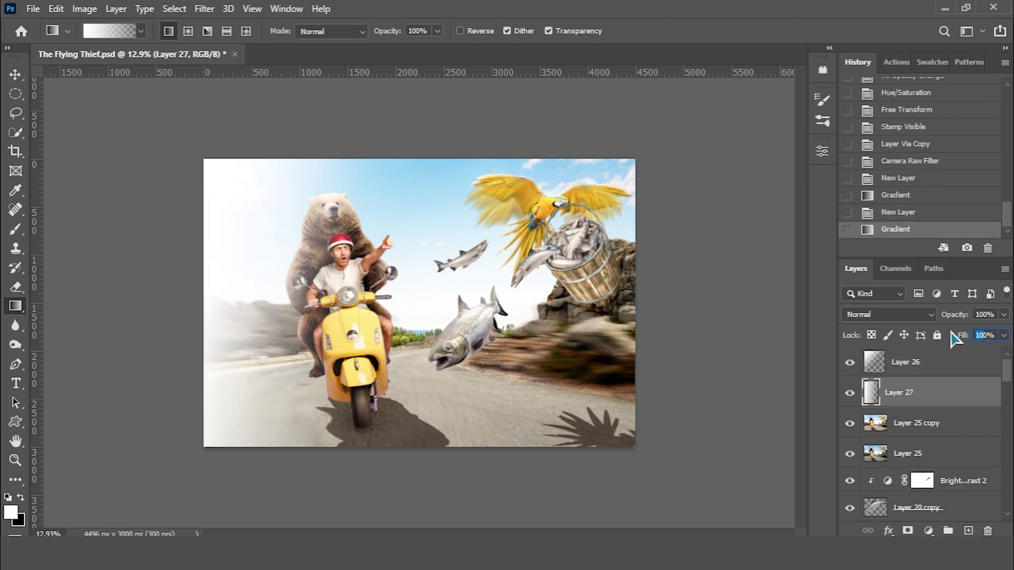
text(30)
key(Return)
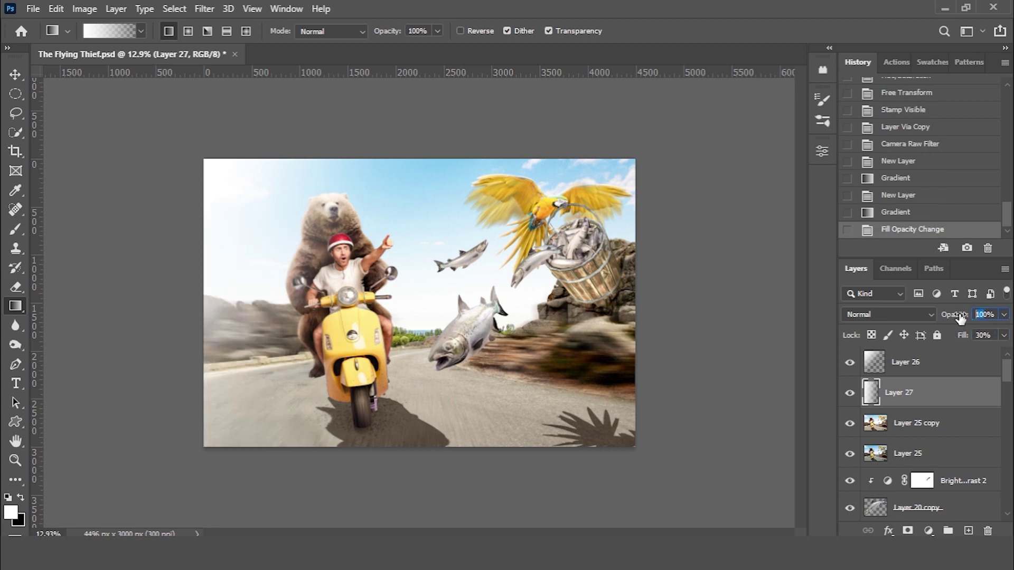
text(70)
Set Layer 26's fill to 70% and deselect layers to view the result.
click(924, 362)
drag(966, 334, 961, 338)
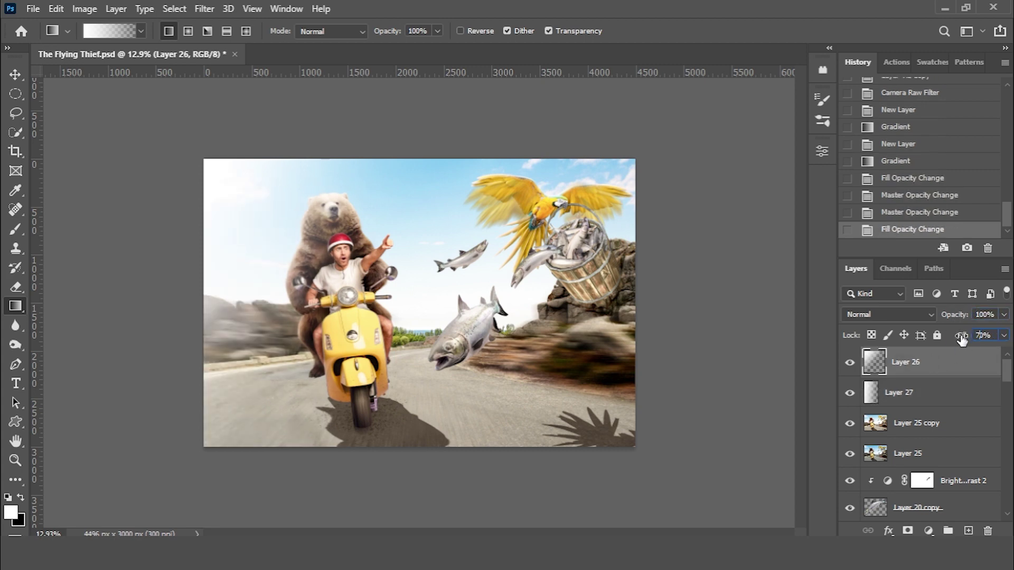
click(15, 74)
click(68, 139)
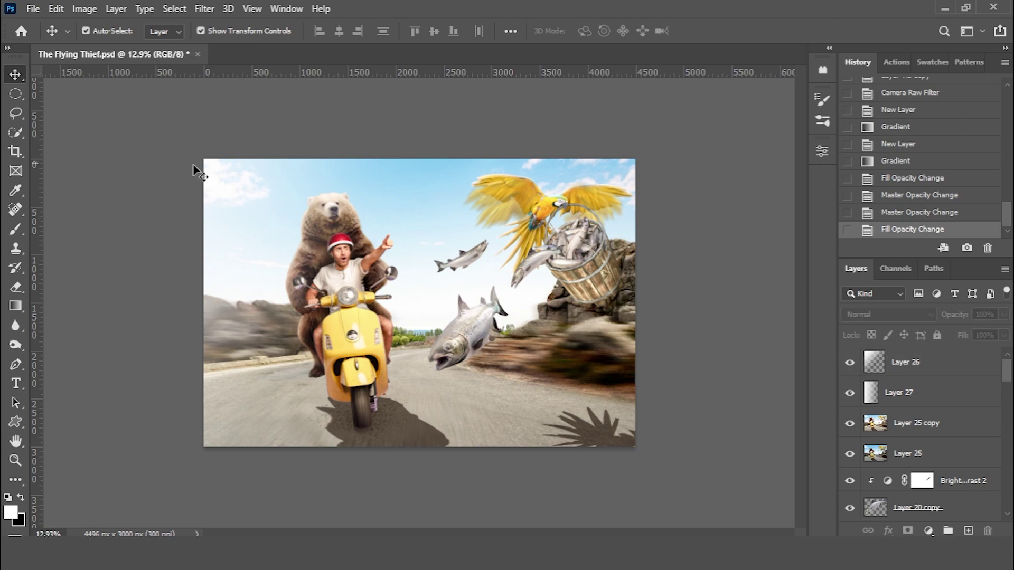